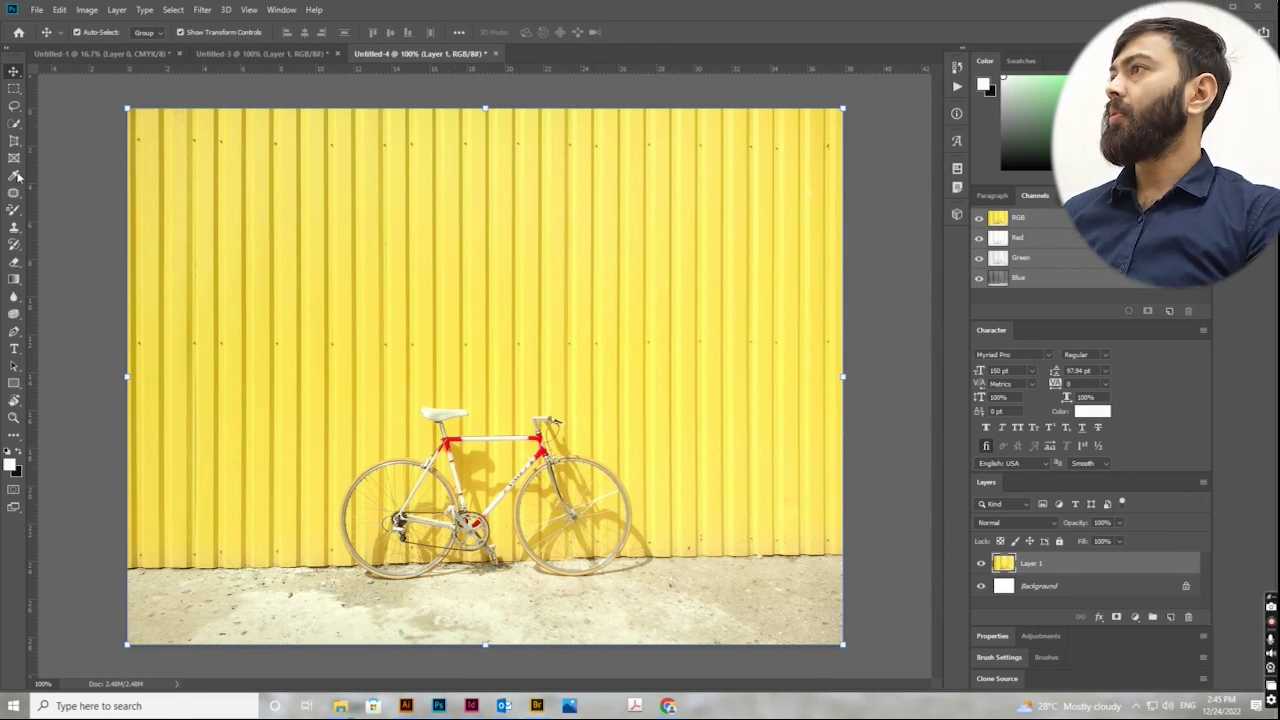
Step: Choose the plain Eraser Tool from its tool group, then switch briefly to Move
left_click(15, 215)
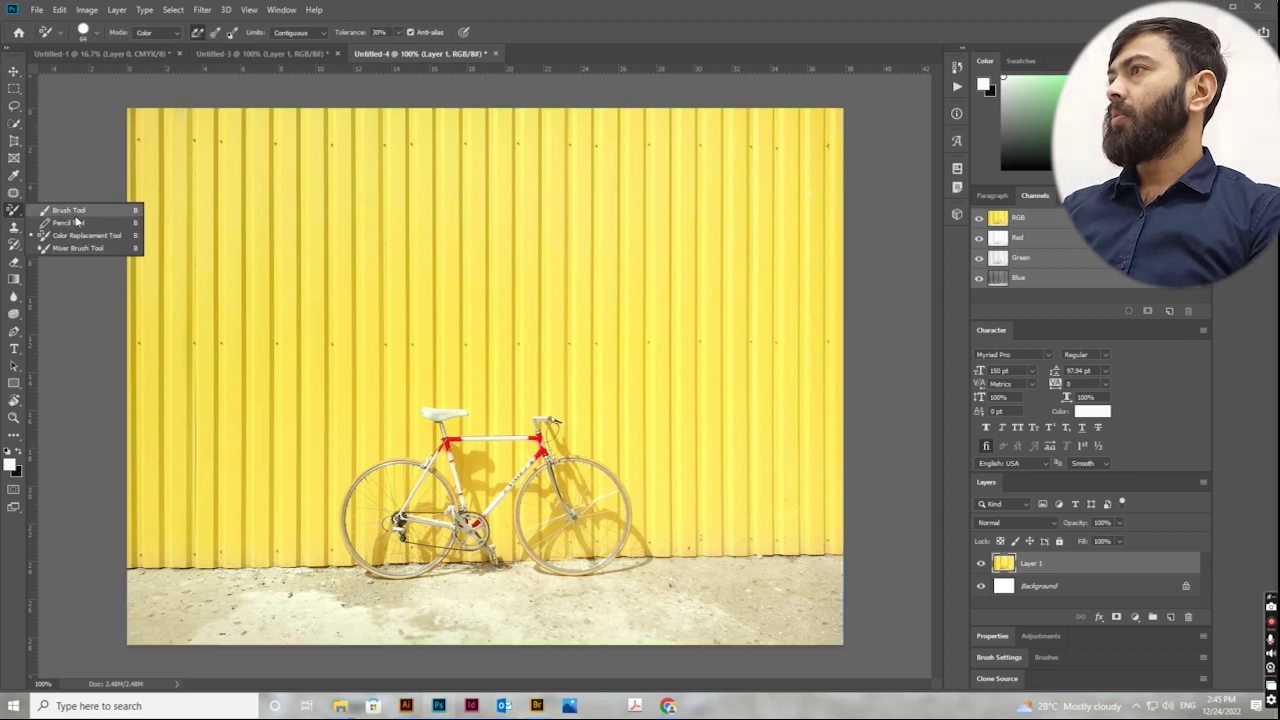
left_click(13, 263)
left_click(13, 263)
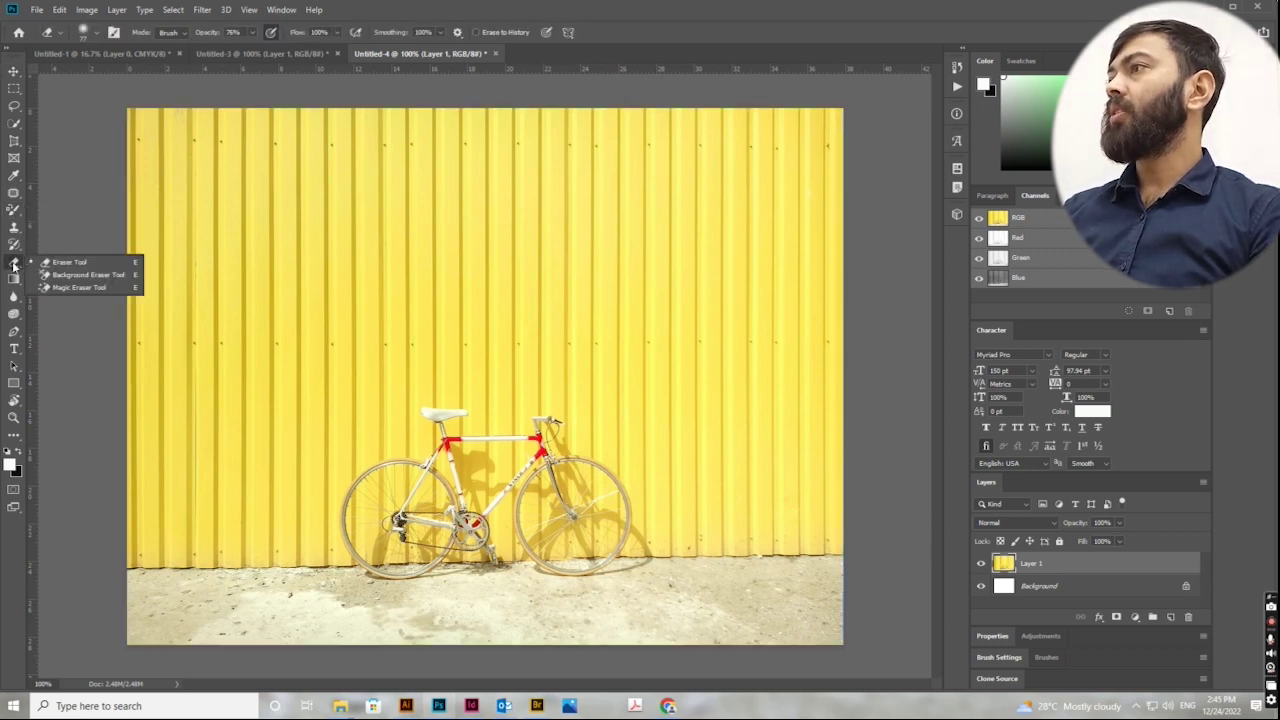
left_click(40, 263)
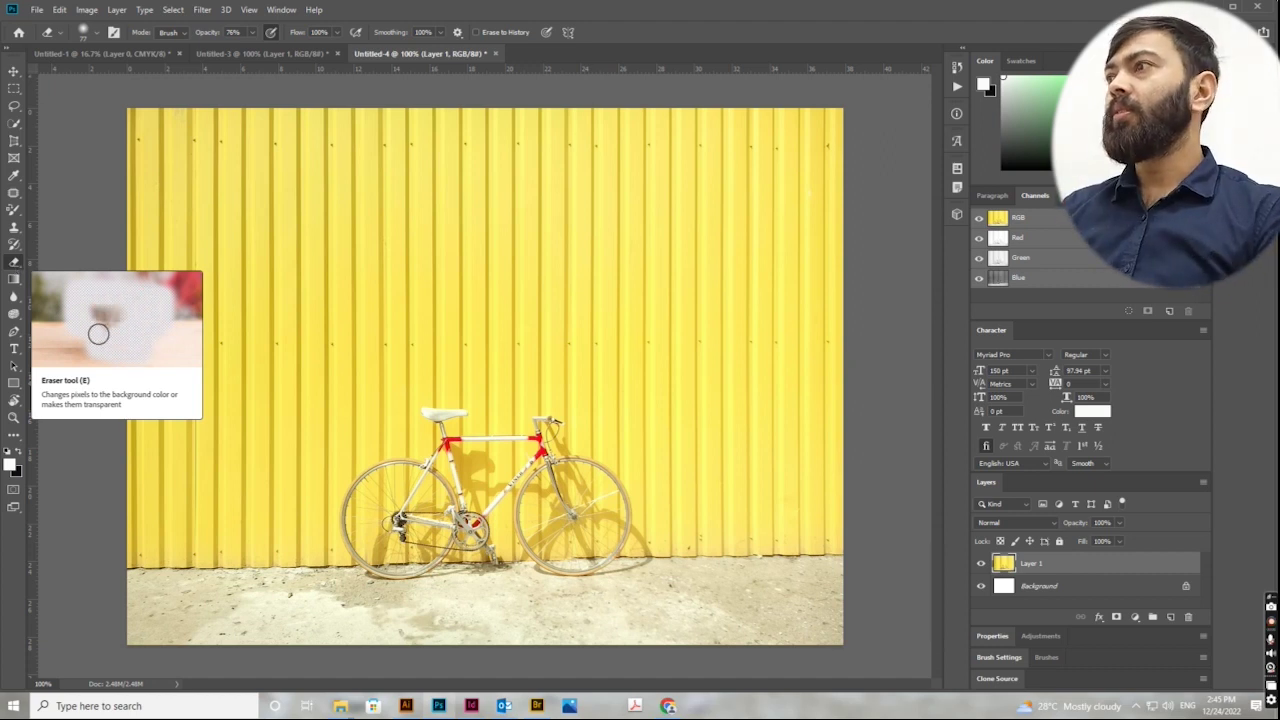
left_click(14, 71)
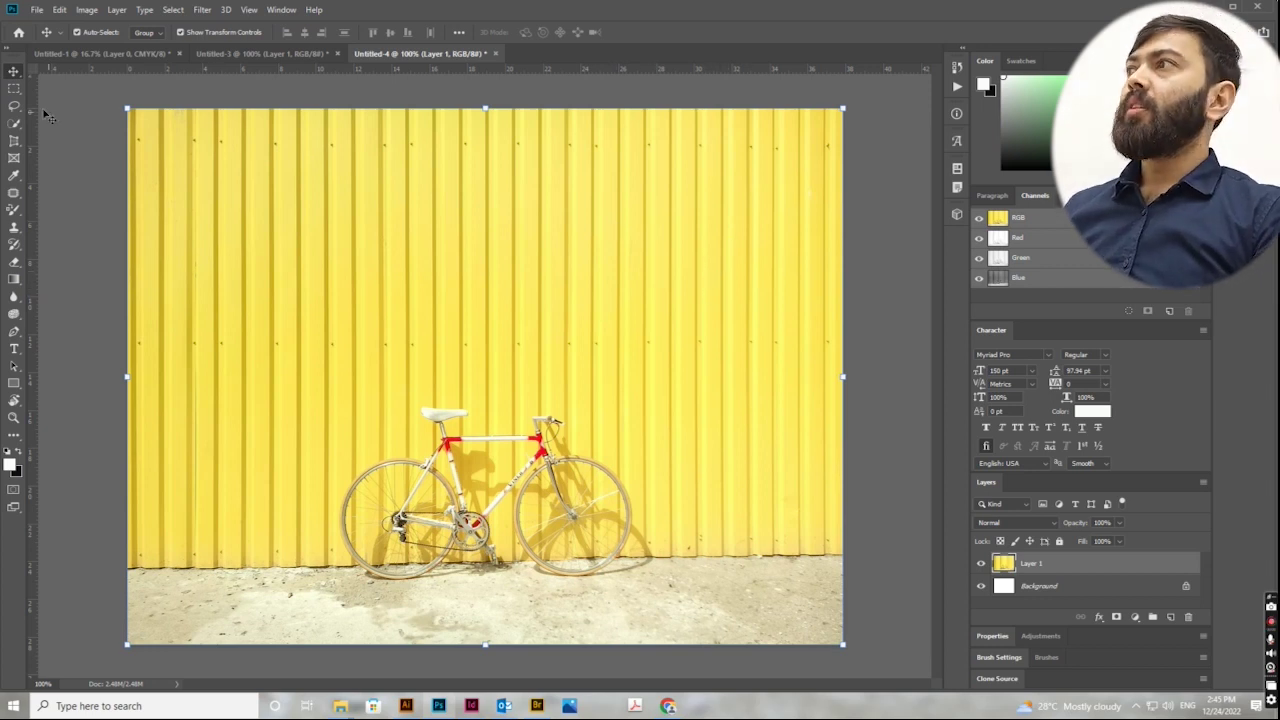
Step: Set the eraser hardness to about 17% and flow to 83%, with opacity at 100%
left_click(13, 264)
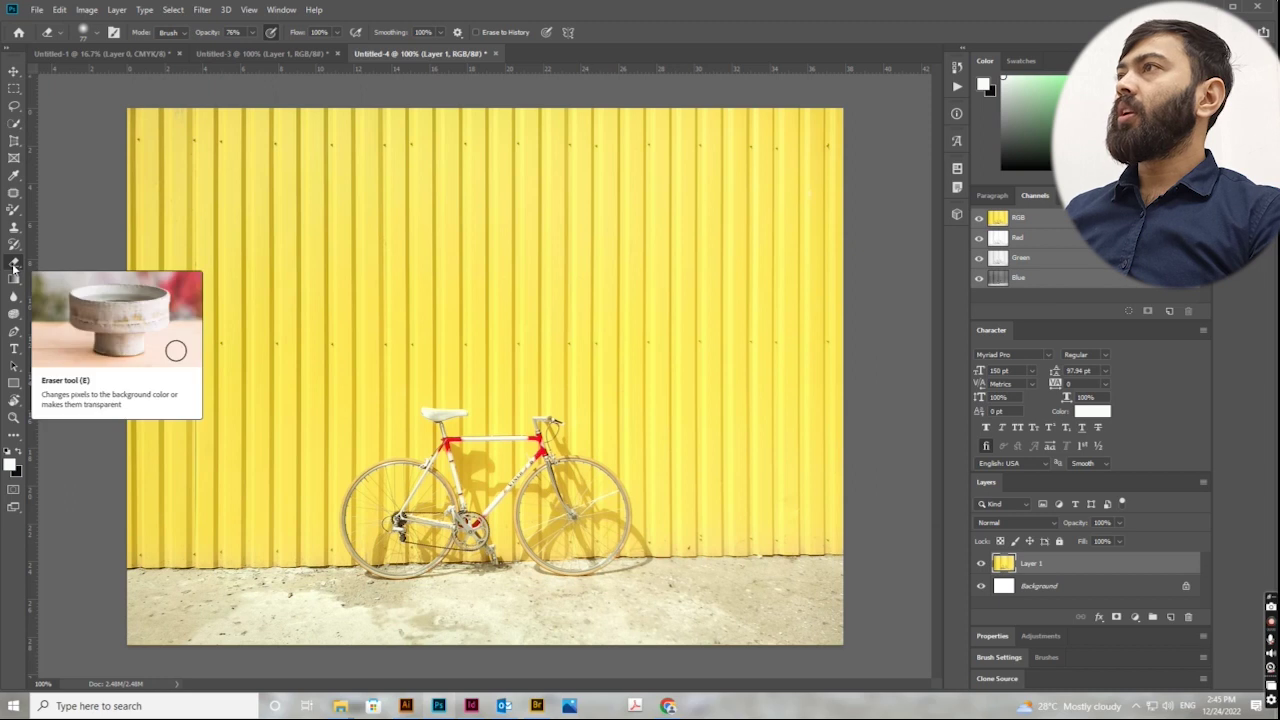
left_click(97, 37)
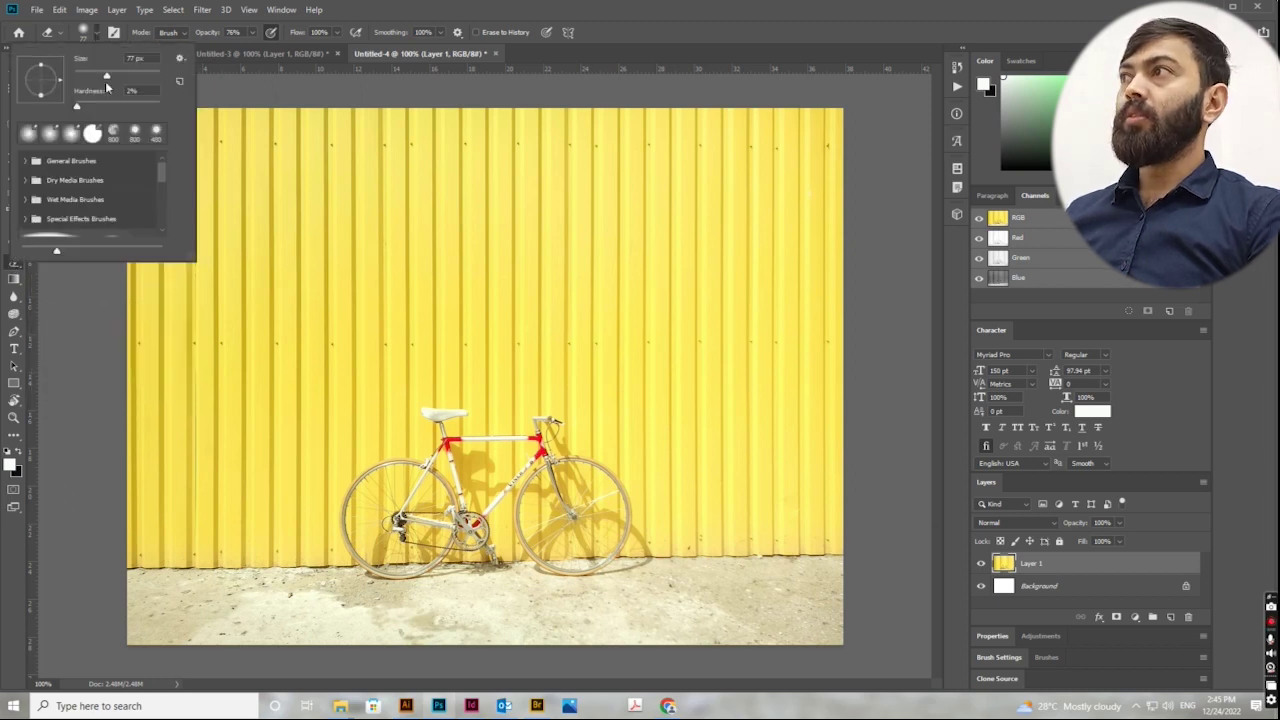
left_click_drag(78, 109, 90, 109)
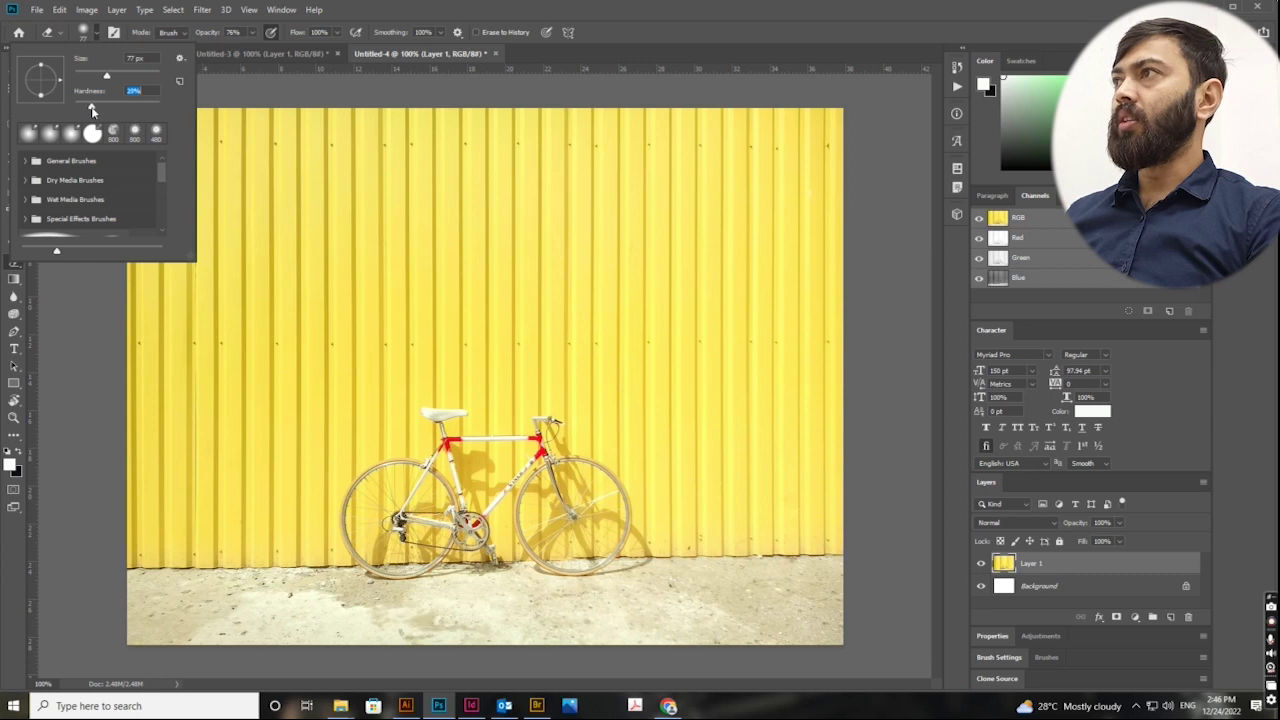
left_click(251, 33)
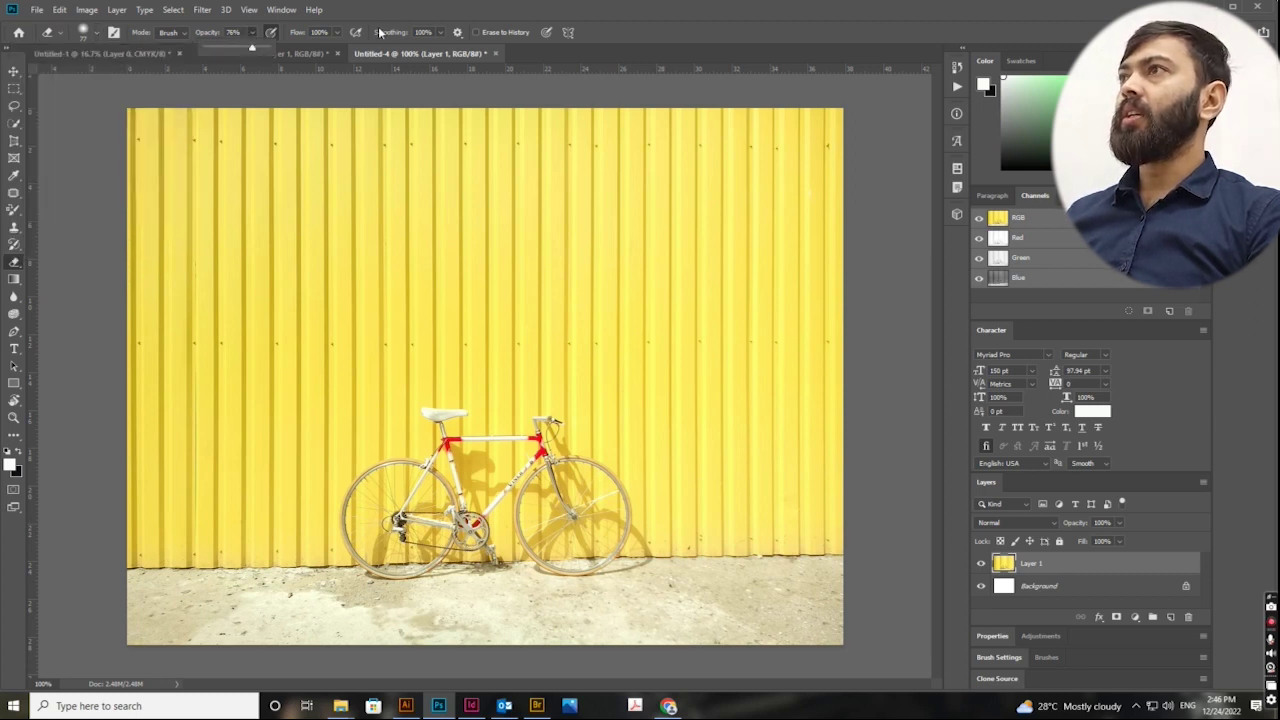
left_click(337, 32)
left_click_drag(338, 46, 327, 47)
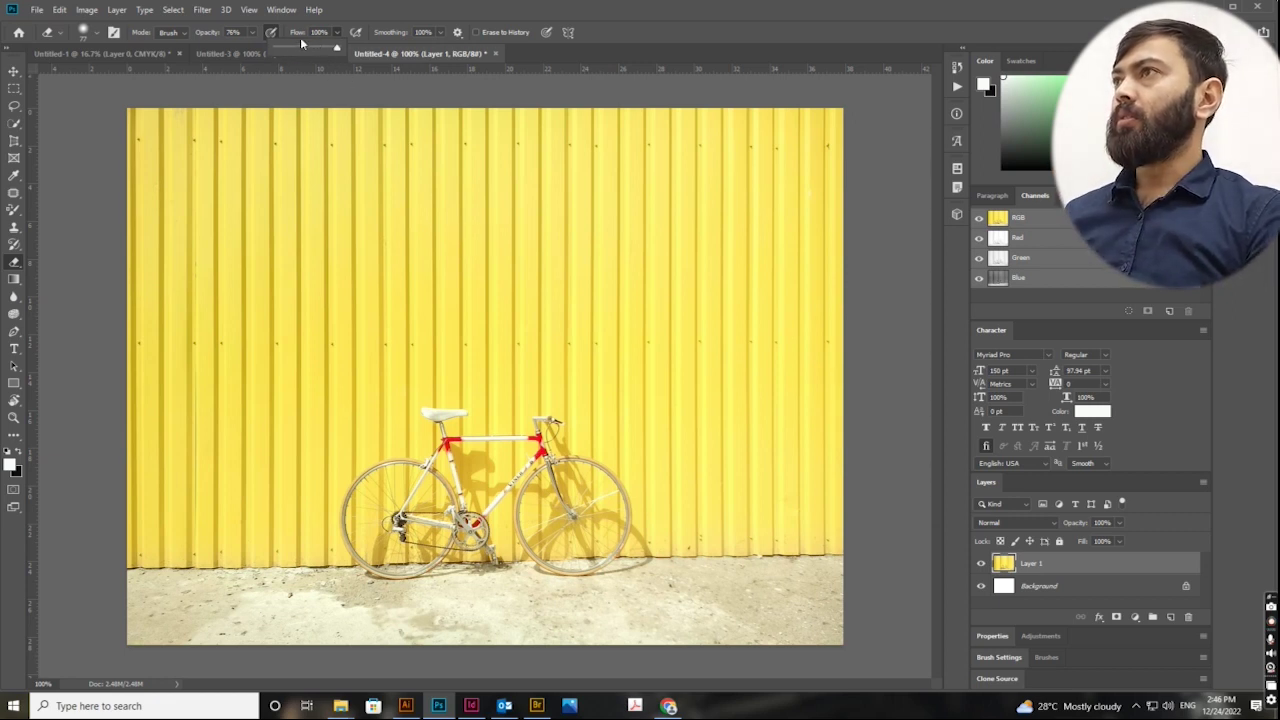
left_click(253, 34)
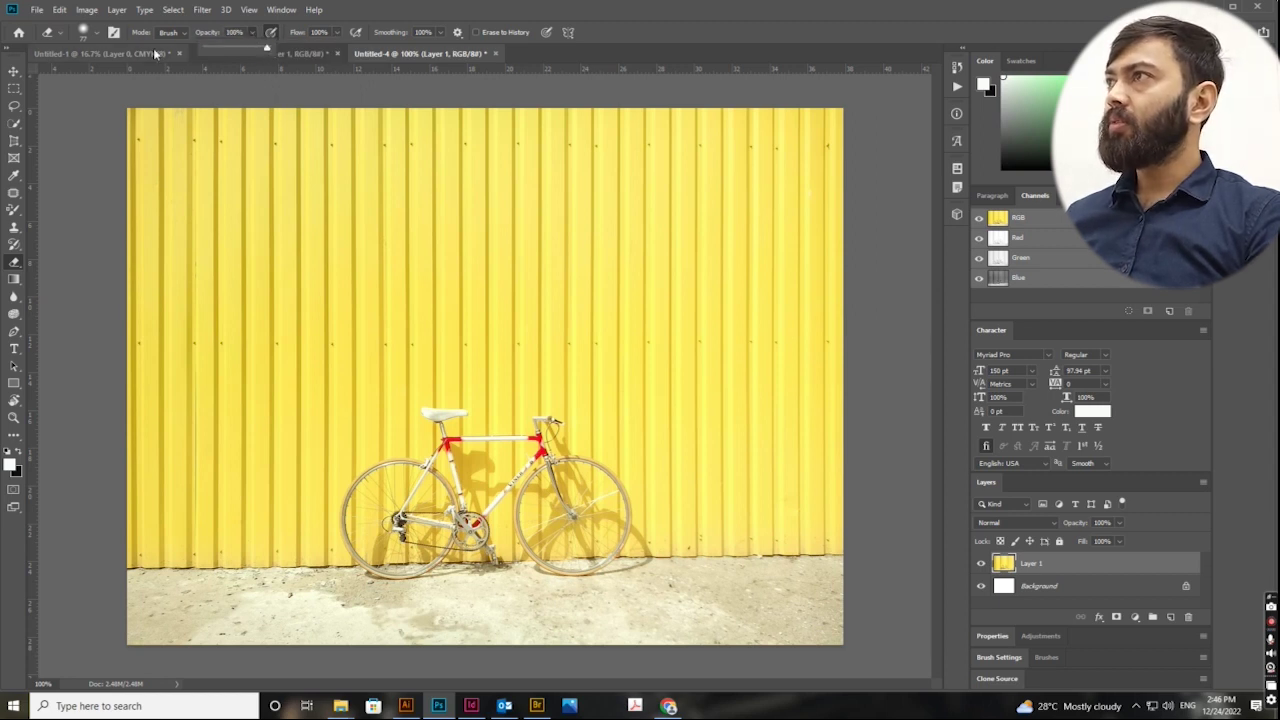
left_click(88, 32)
Step: Set eraser hardness to 100%, erase a test spot and loop on the wall, then undo both
left_click_drag(91, 108, 157, 109)
left_click(602, 292)
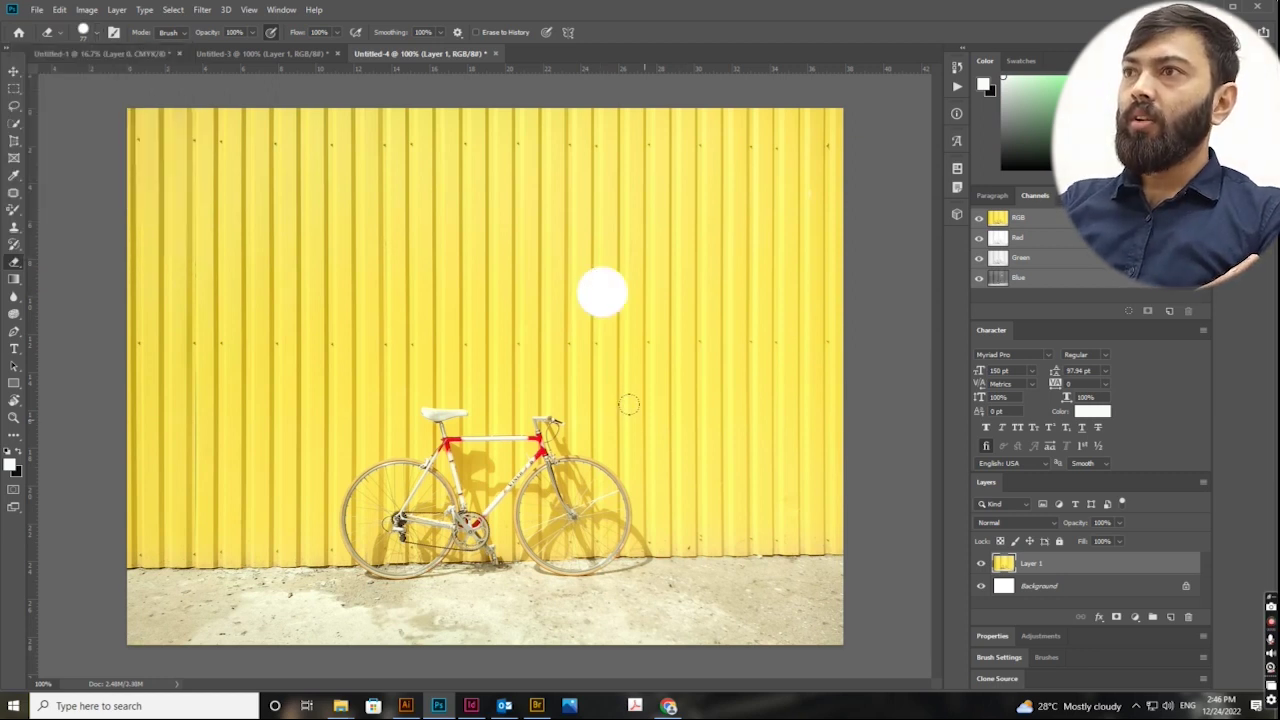
mouse_move(800, 425)
left_mouse_down()
mouse_move(705, 175)
mouse_move(760, 125)
mouse_move(810, 200)
mouse_move(760, 235)
mouse_move(703, 175)
mouse_move(762, 152)
left_mouse_up()
mouse_move(726, 228)
left_mouse_down()
mouse_move(690, 183)
mouse_move(686, 216)
mouse_move(754, 232)
mouse_move(688, 236)
mouse_move(741, 246)
left_mouse_up()
key("ctrl+z")
key("ctrl+z")
key("ctrl+z")
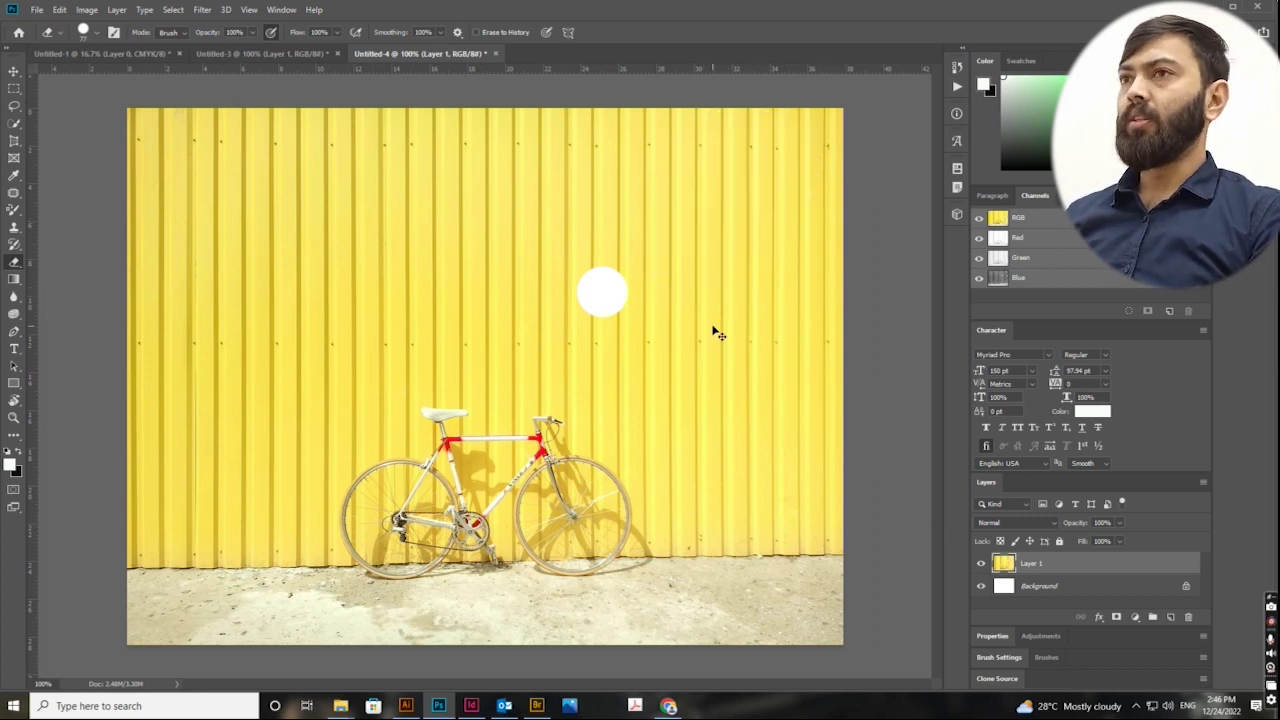
key("ctrl+z")
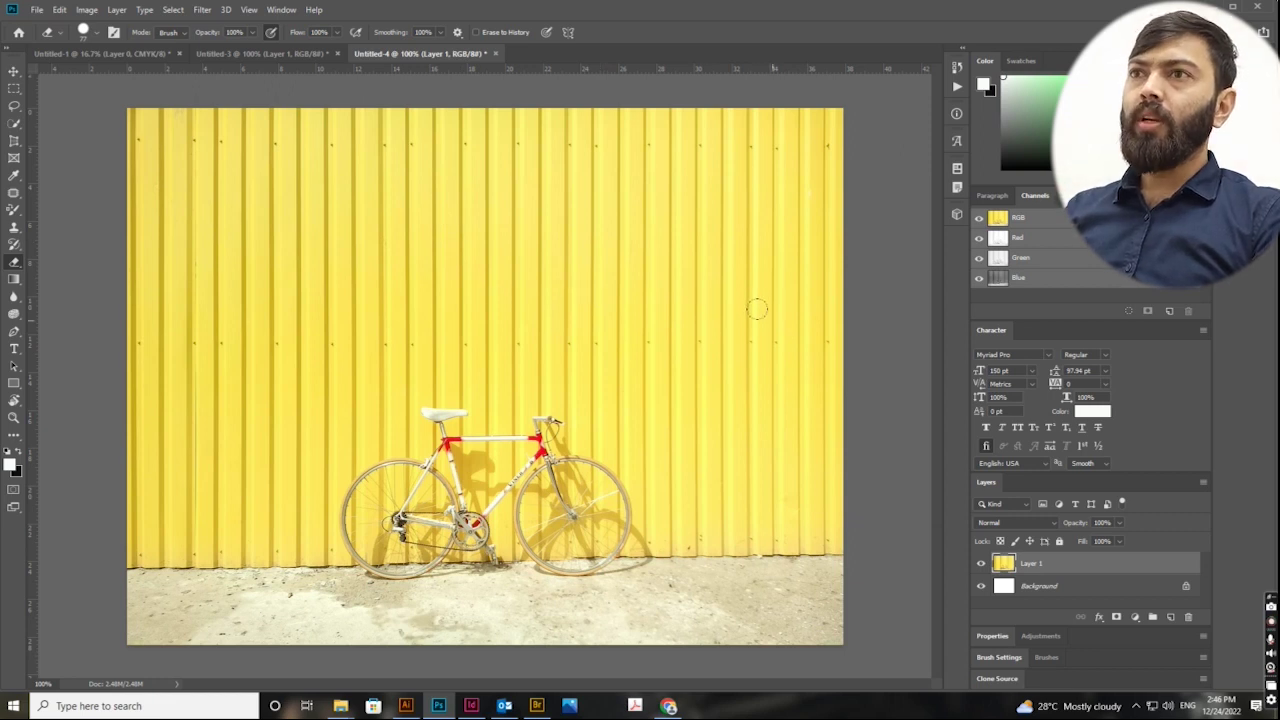
Step: Soften the eraser to 36% hardness, keep opacity at 50% and lower flow to about 61%
left_click(97, 33)
left_click_drag(148, 108, 97, 108)
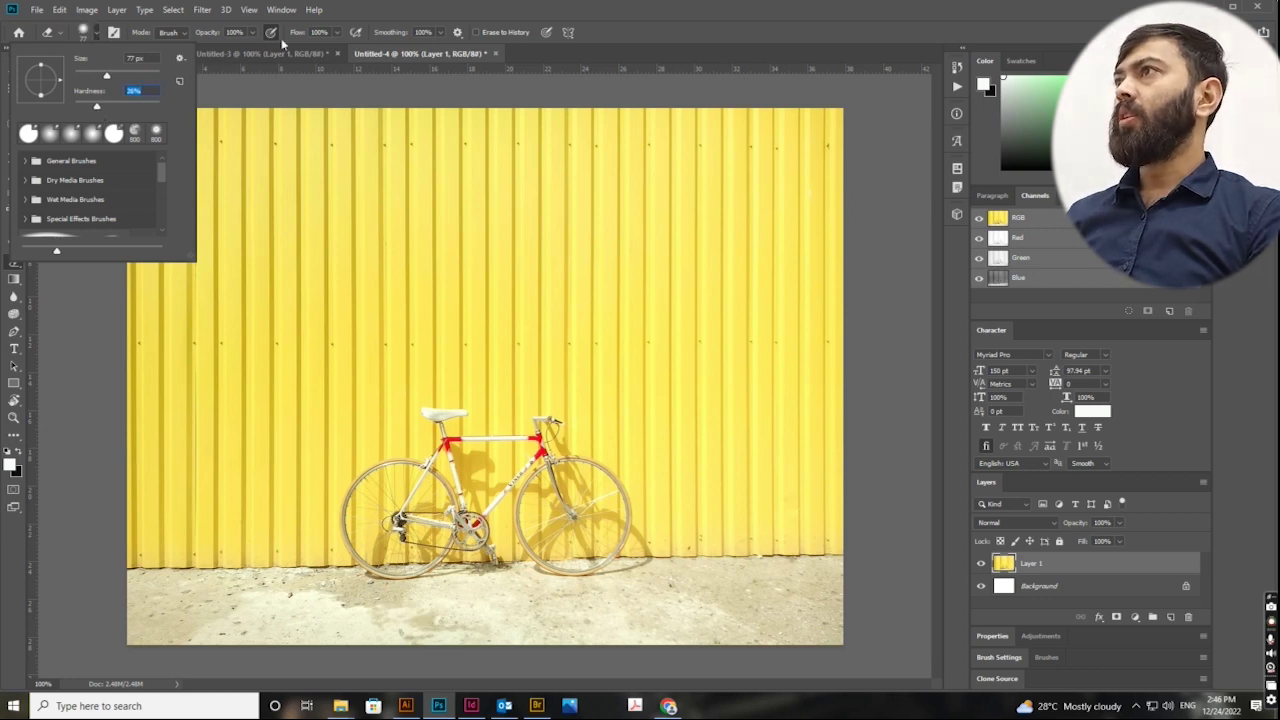
left_click(251, 34)
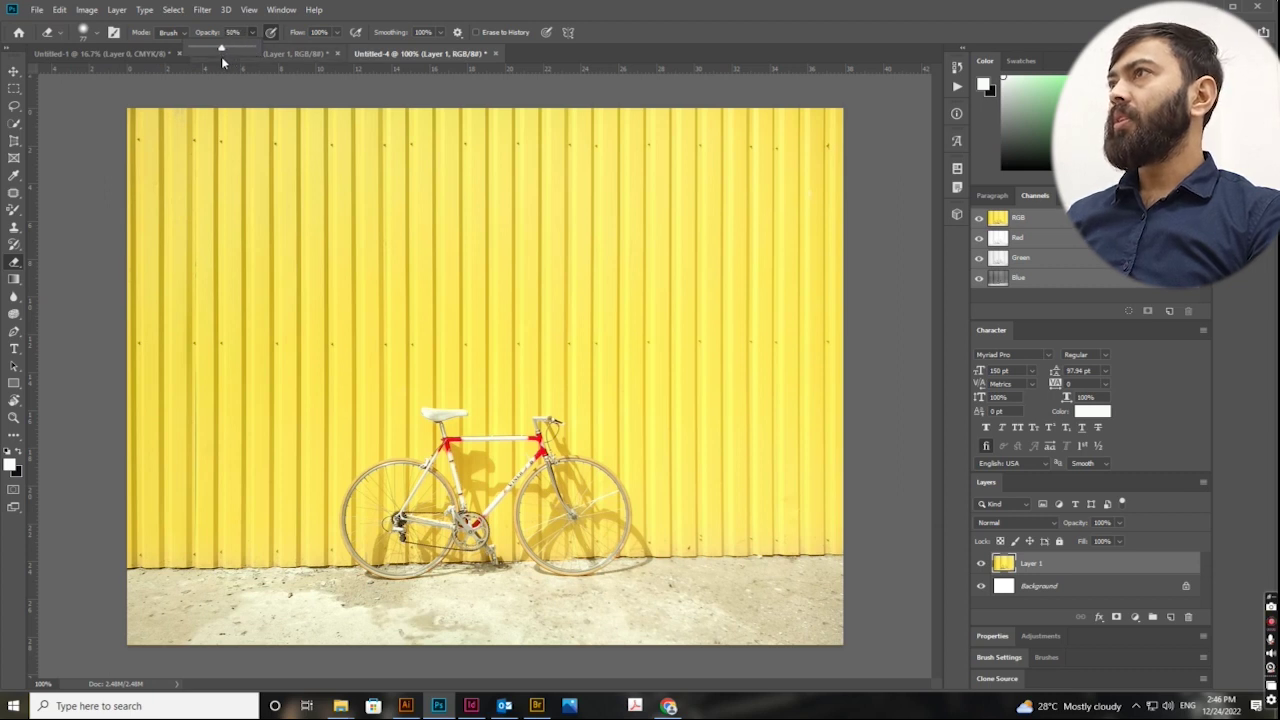
left_click(337, 33)
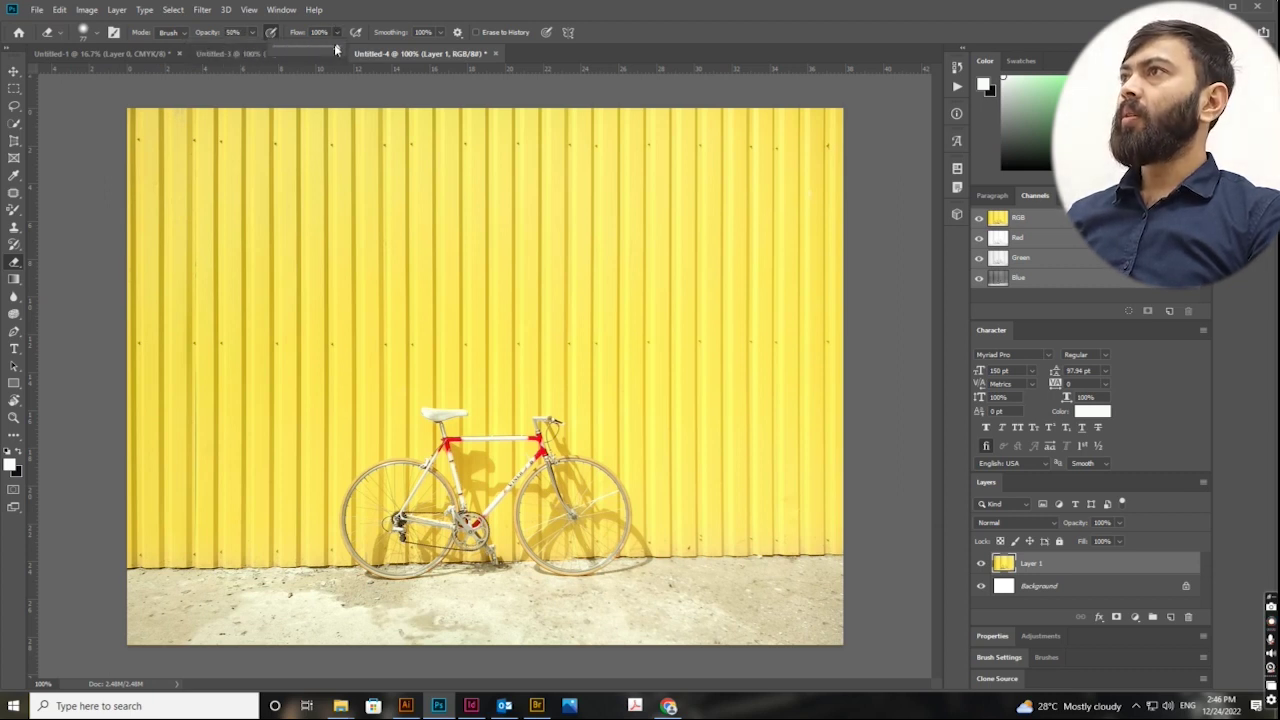
left_click_drag(331, 47, 313, 55)
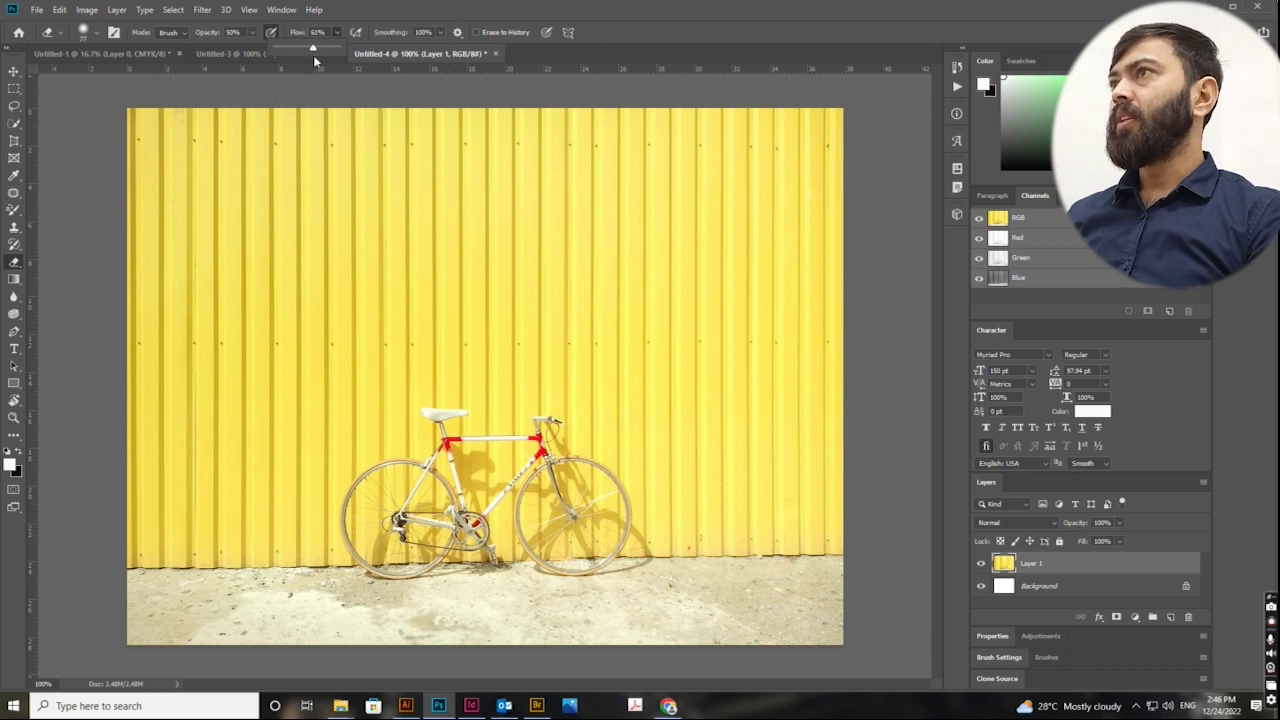
left_click(832, 115)
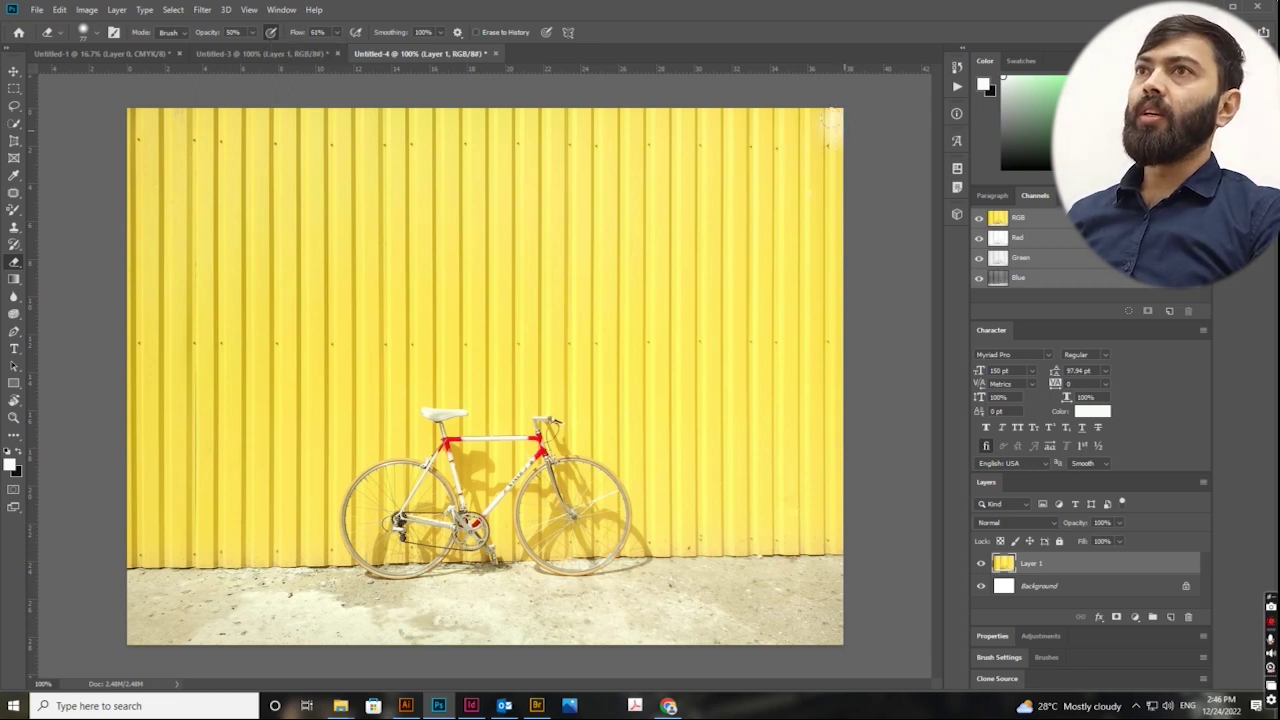
left_click_drag(832, 140, 830, 220)
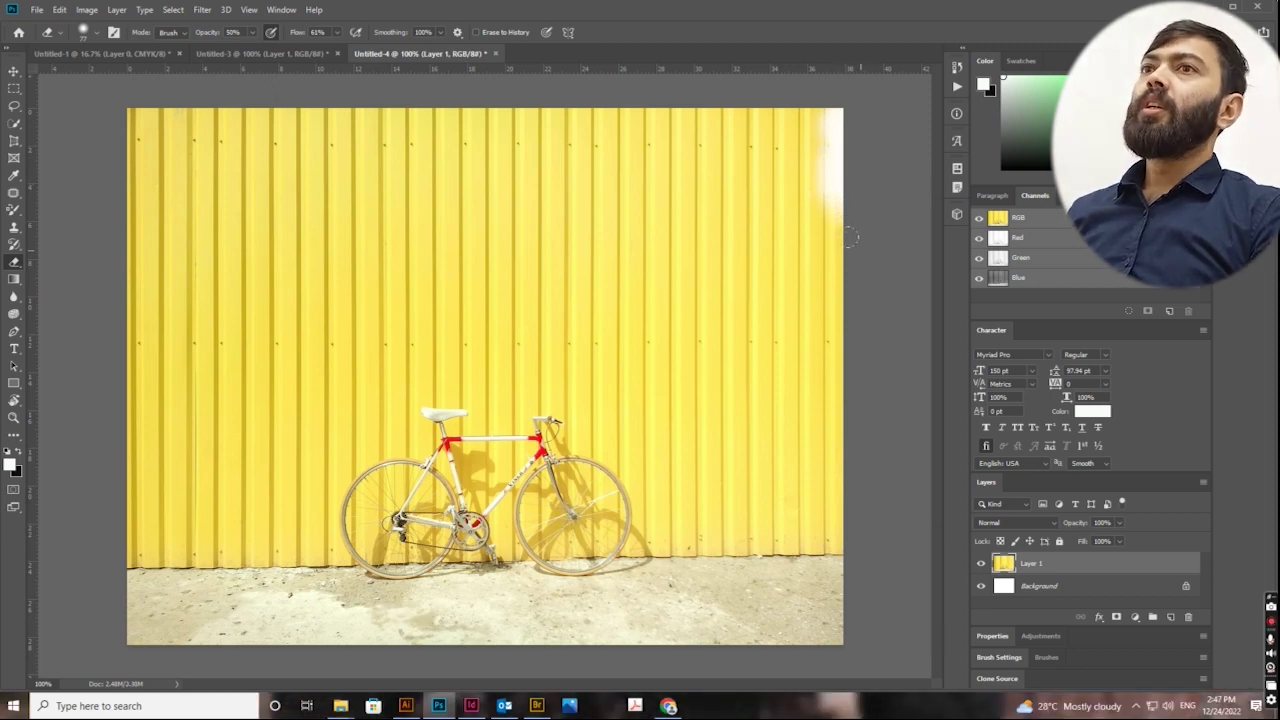
key("ctrl+z")
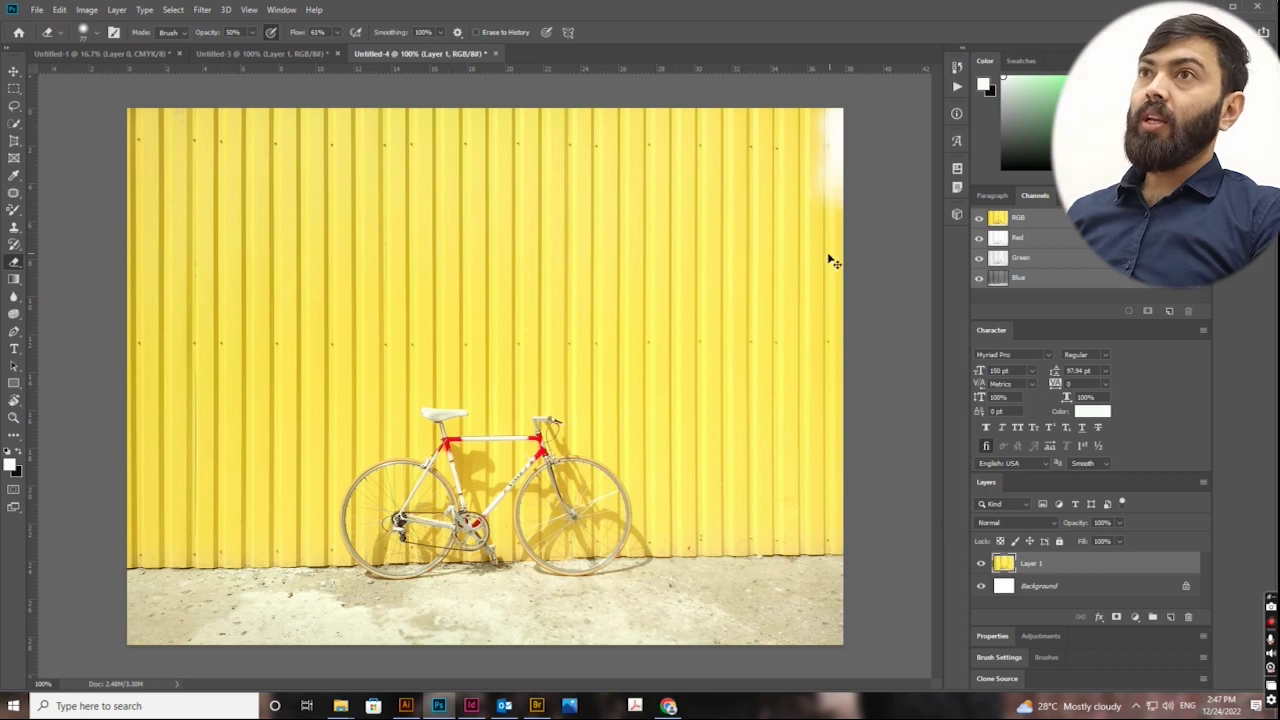
key("ctrl+z")
key("ctrl+z")
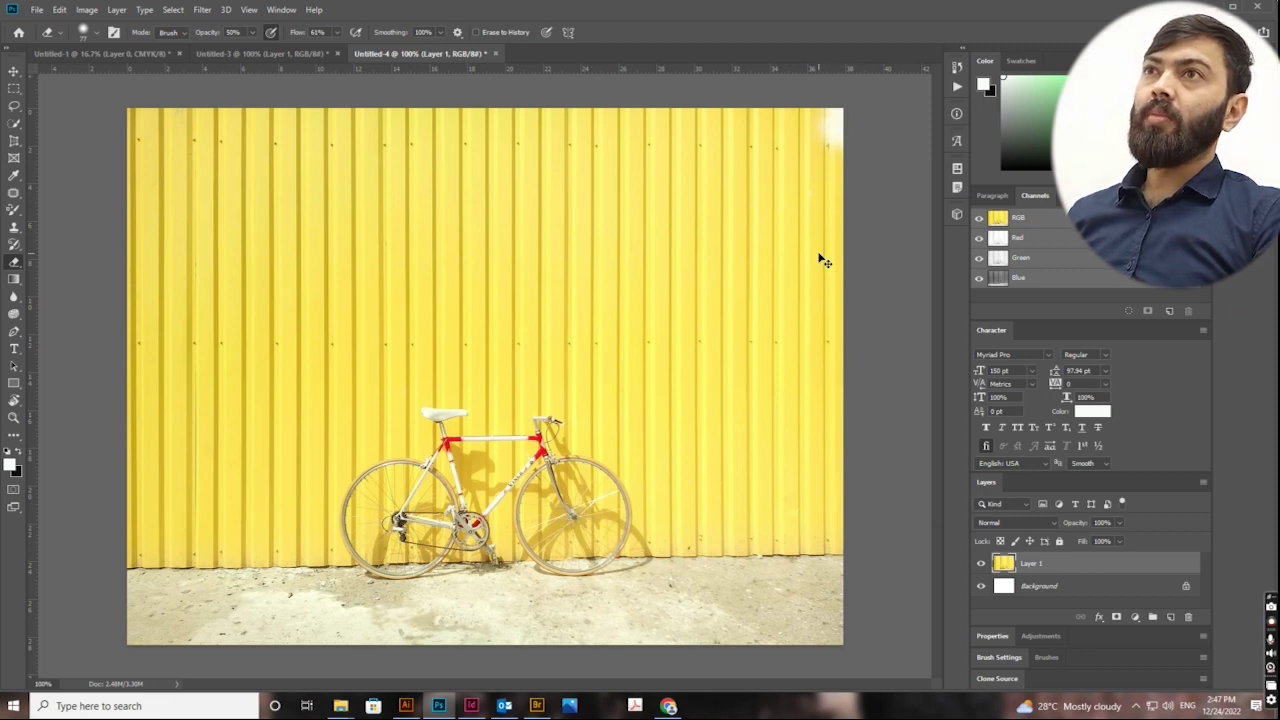
key("ctrl+z")
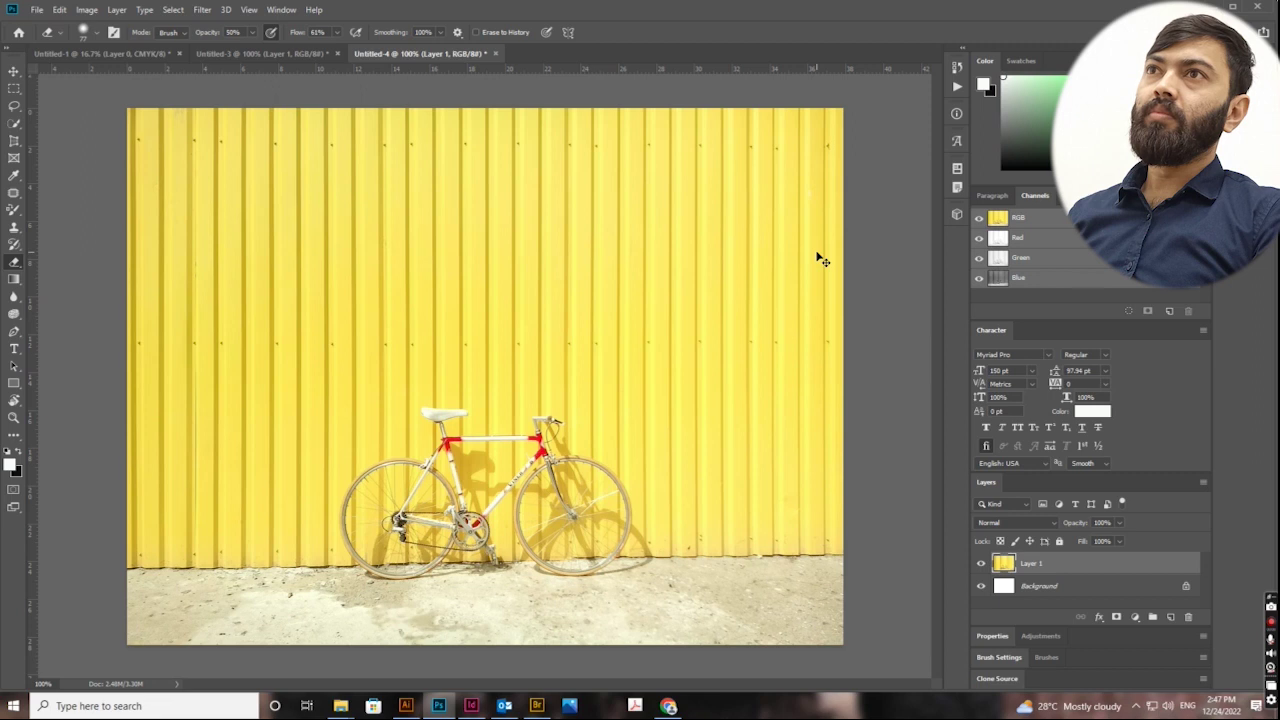
left_click(15, 72)
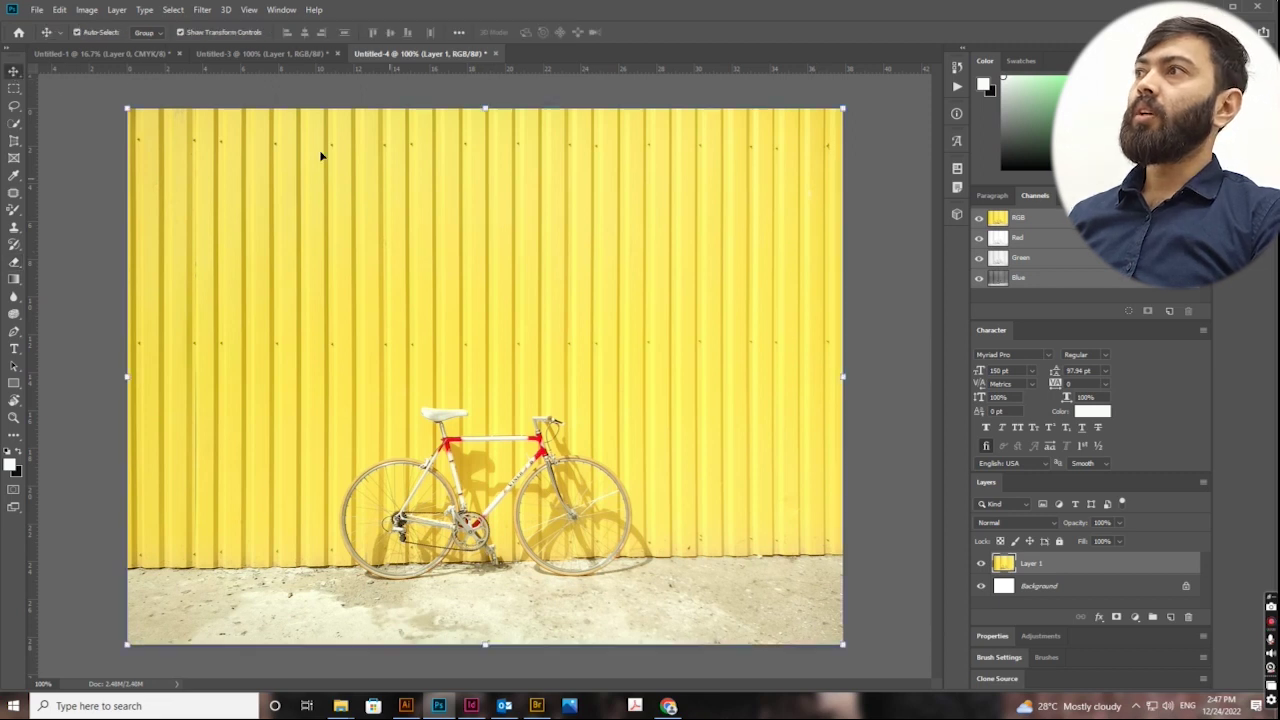
Step: Marquee-select the strip down Layer 1's right side, delete it, and deselect
left_click(14, 88)
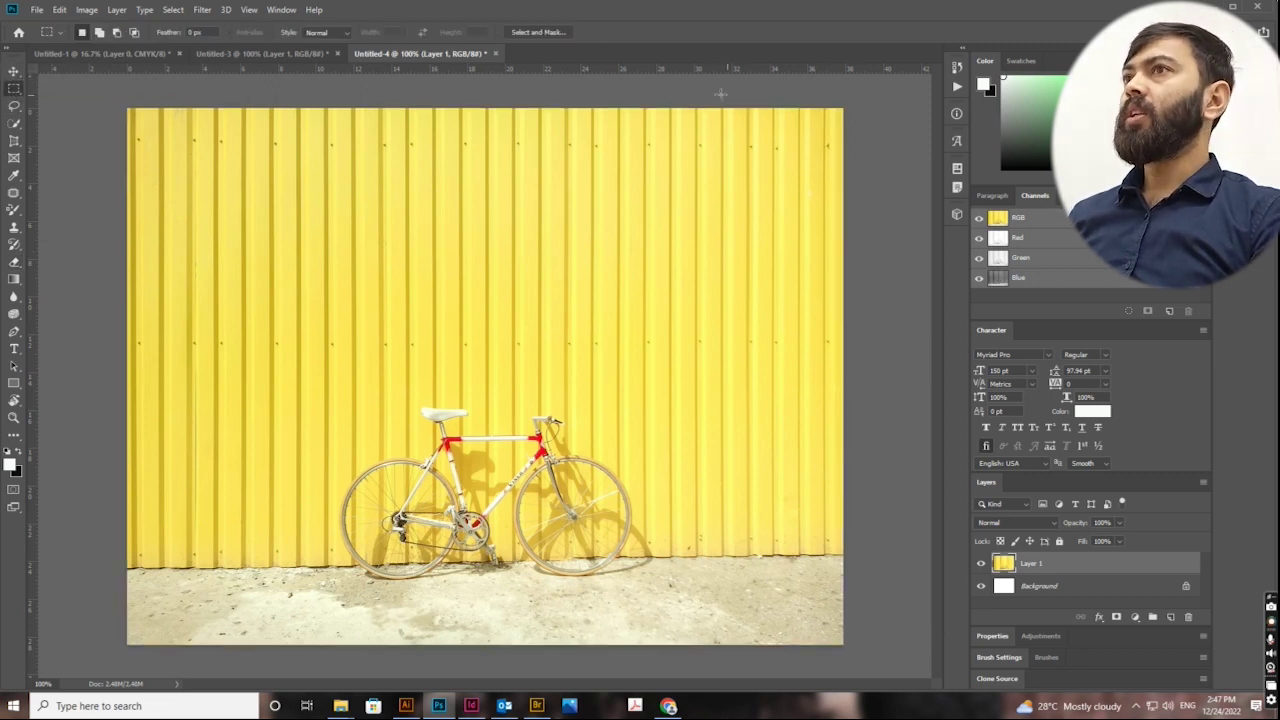
left_click_drag(703, 101, 862, 663)
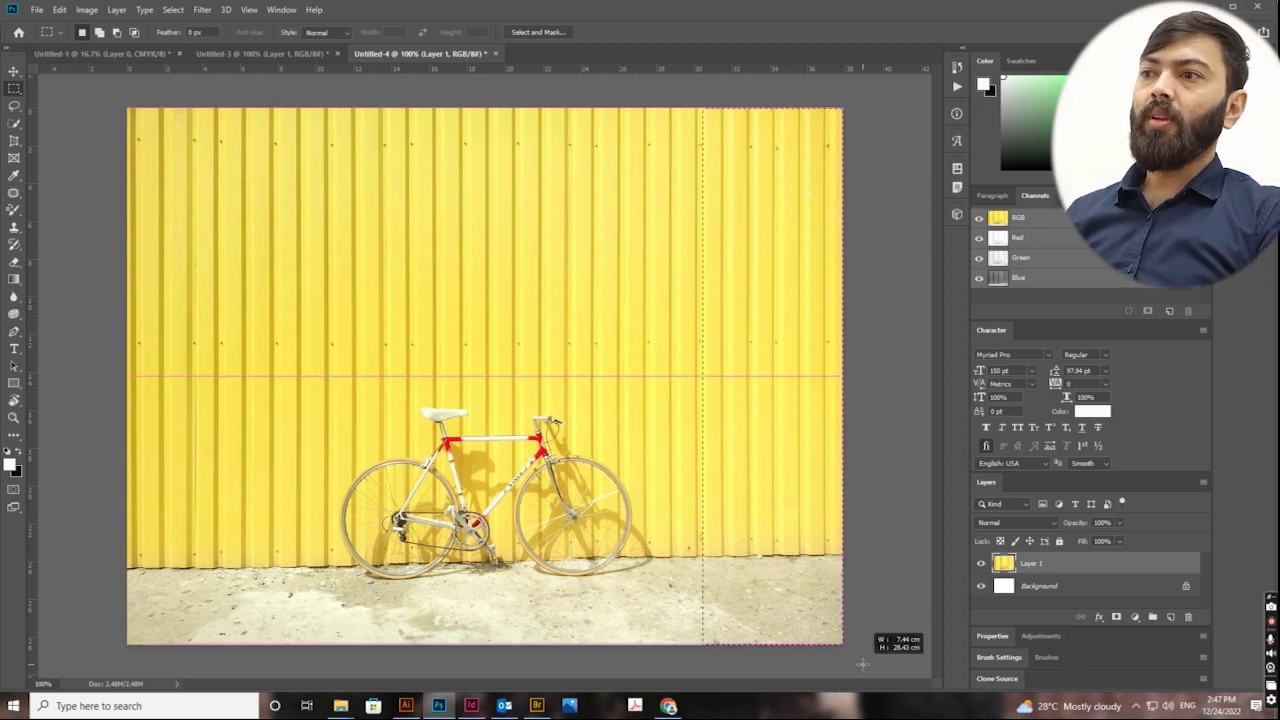
left_click_drag(862, 663, 860, 657)
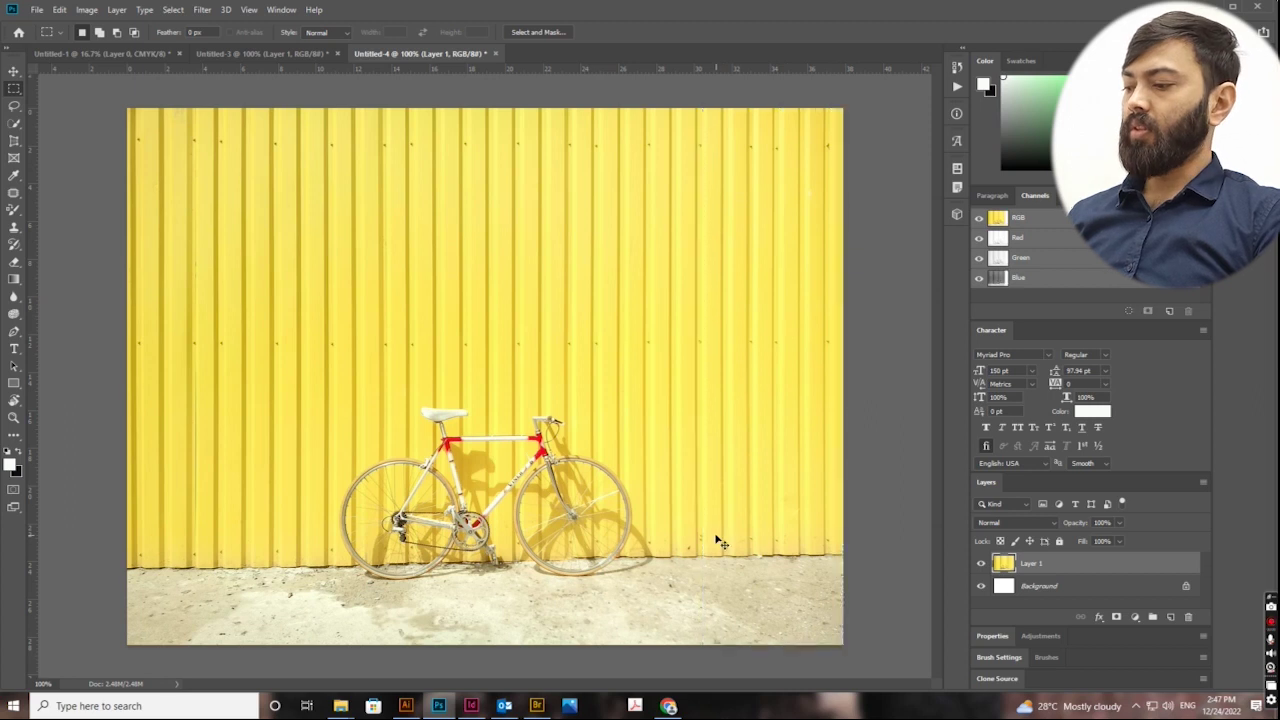
key("Delete")
key("ctrl+d")
Step: Shift the bicycle photo right and place Layer 2's wall copy at the left edge, scaled to 91%
left_click(14, 71)
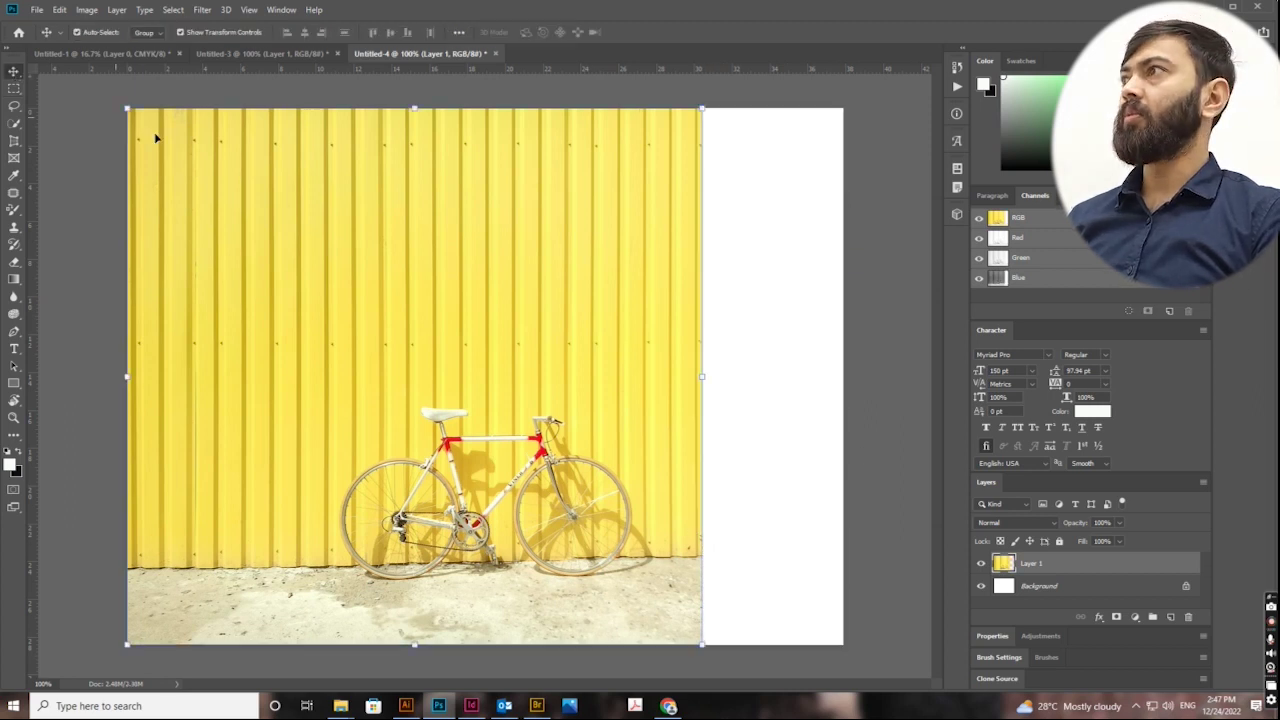
mouse_move(295, 258)
left_mouse_down()
mouse_move(416, 261)
mouse_move(158, 315)
mouse_move(197, 314)
left_mouse_up()
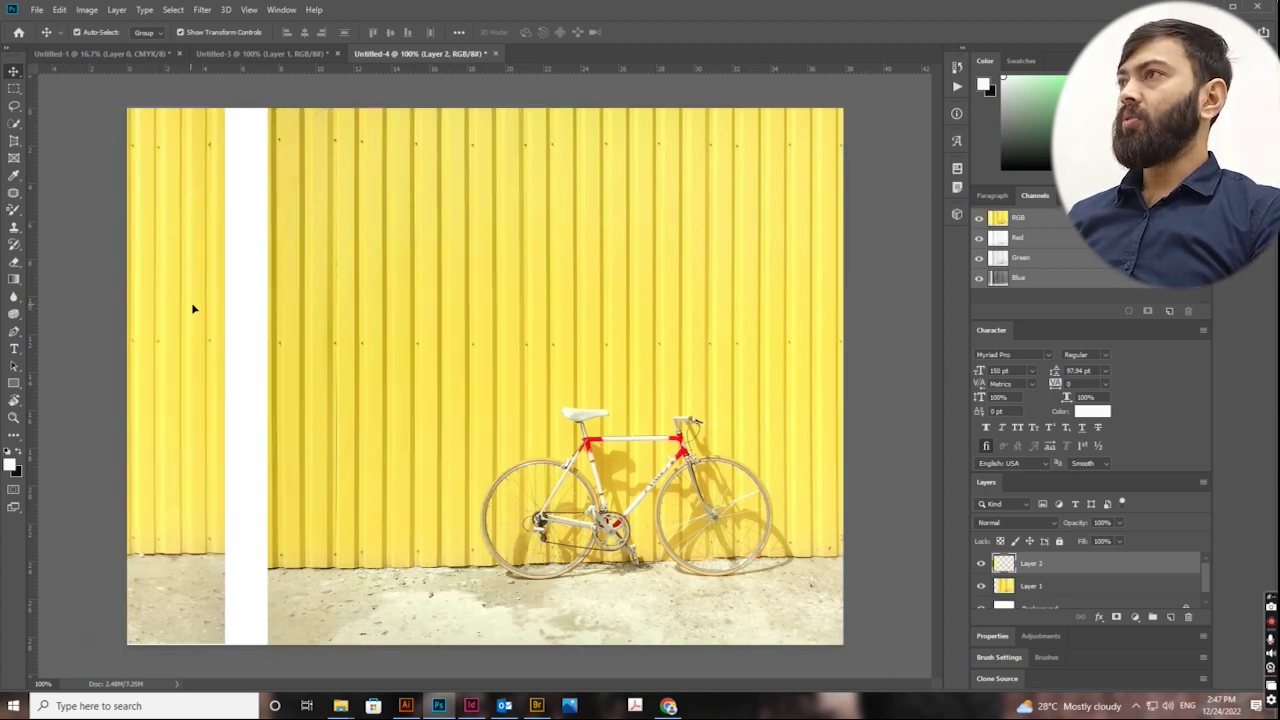
left_click_drag(197, 313, 192, 307)
key("ctrl+t")
left_click_drag(86, 649, 100, 600)
mouse_move(168, 506)
left_mouse_down()
mouse_move(181, 533)
mouse_move(172, 518)
left_mouse_up()
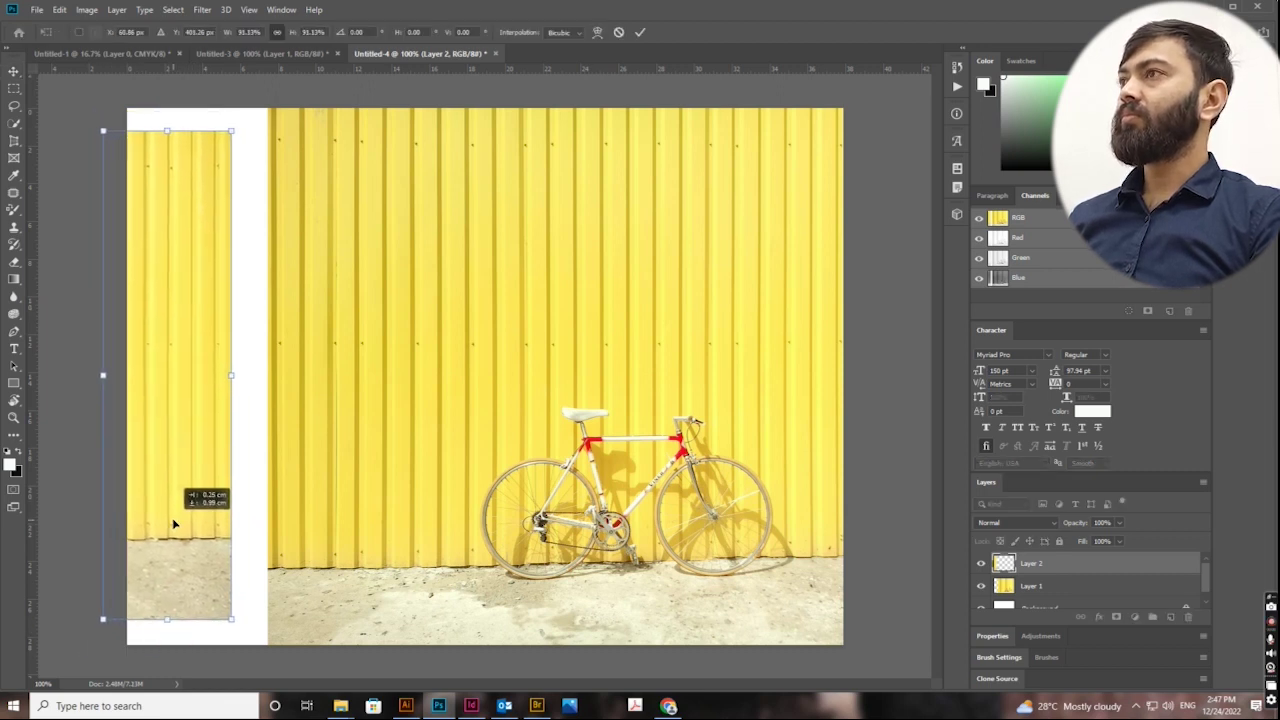
Step: Fade the left strip's right edge from top to bottom with the eraser at 100% flow
left_click(13, 263)
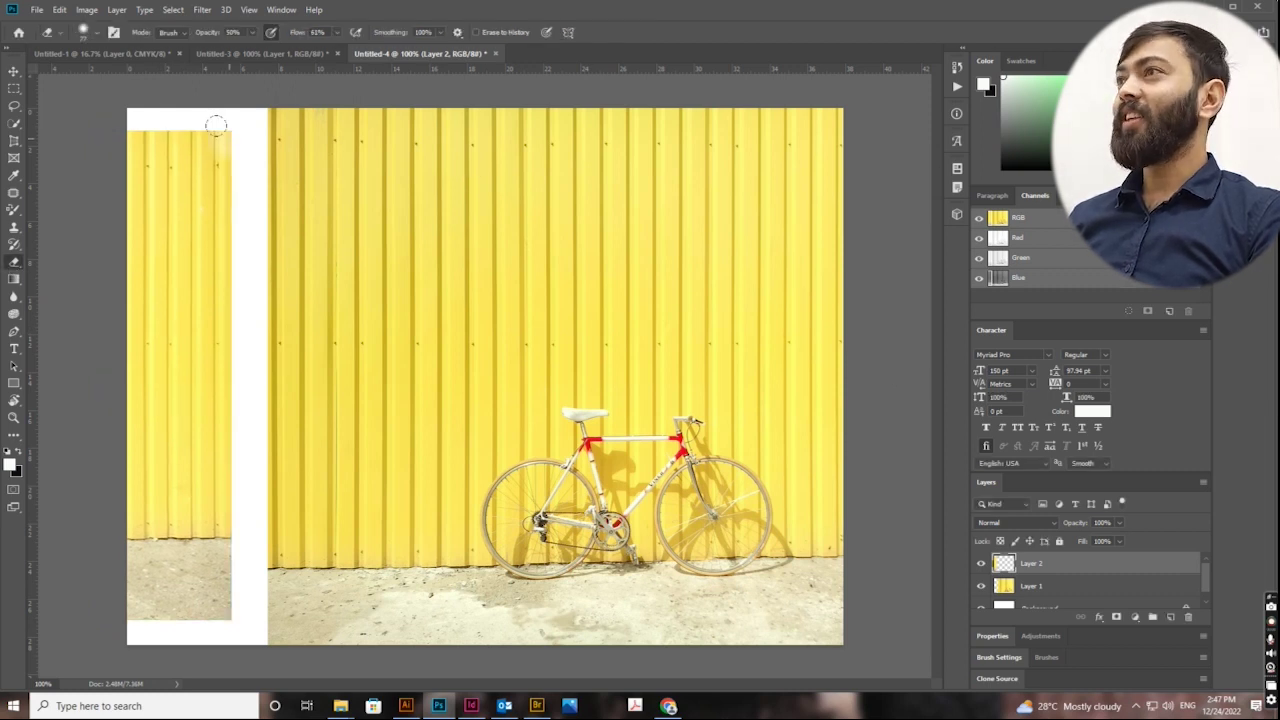
left_click_drag(220, 145, 223, 134)
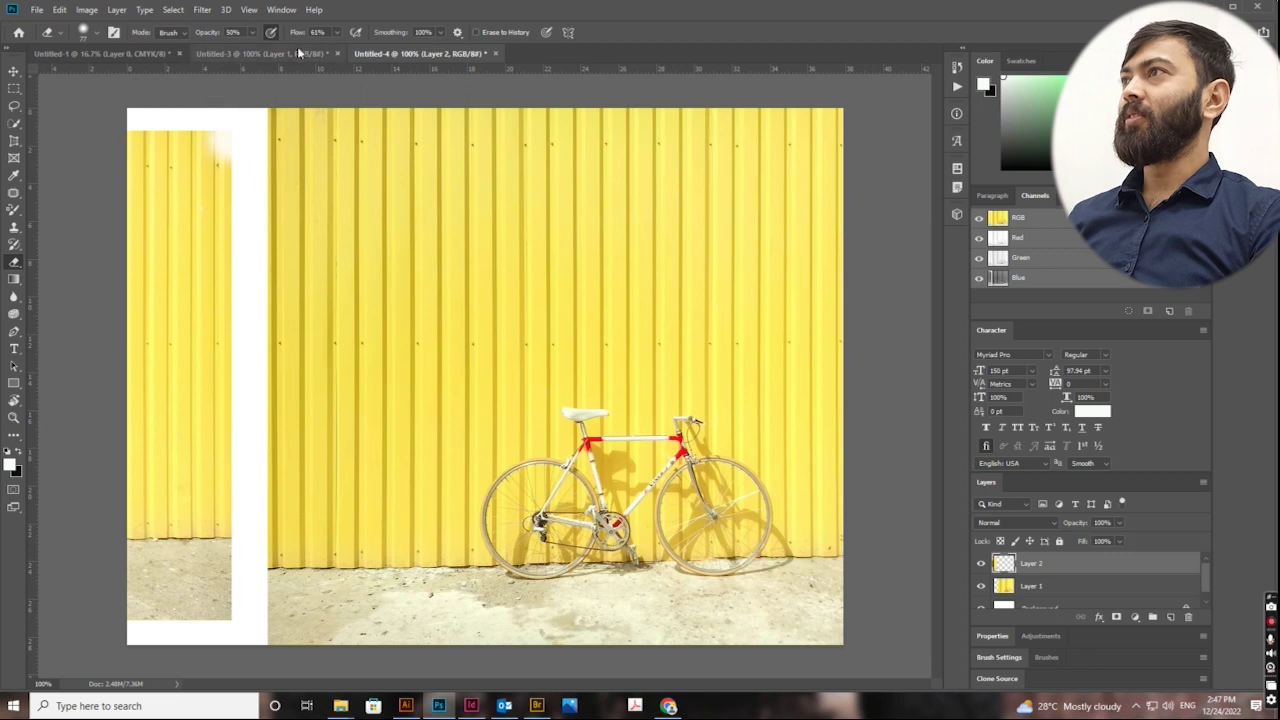
left_click_drag(338, 33, 343, 45)
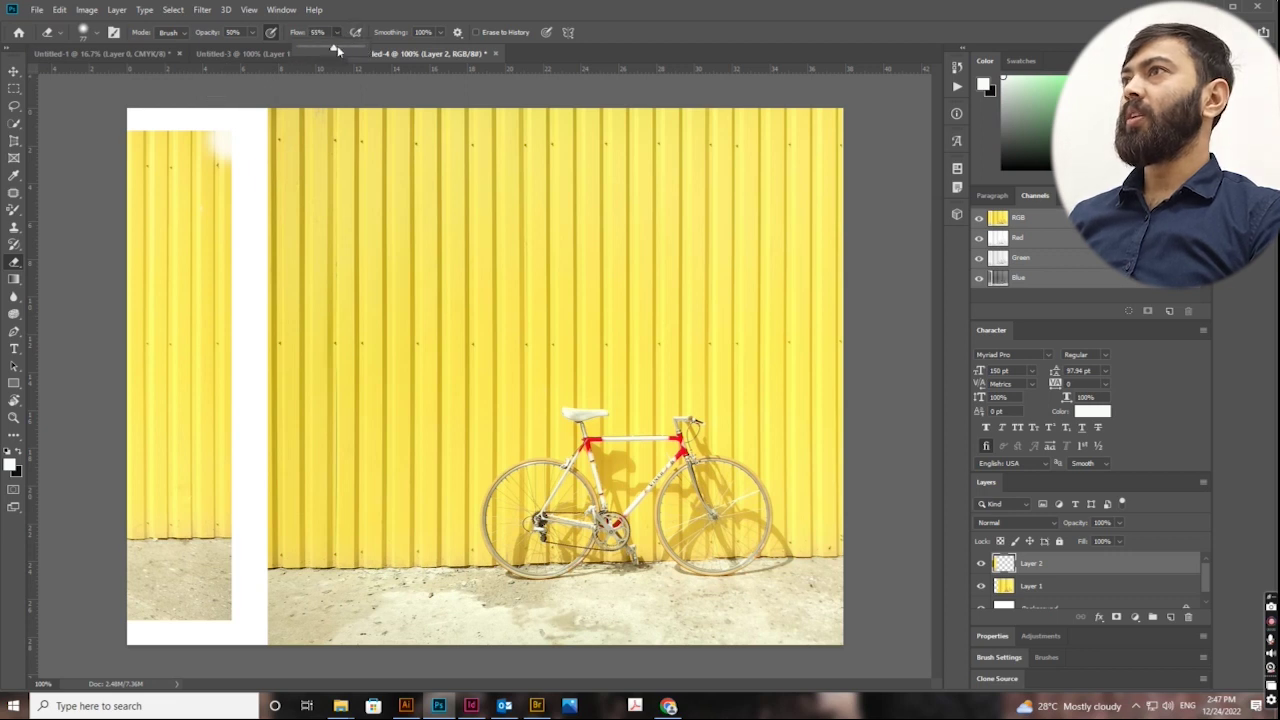
mouse_move(219, 130)
left_mouse_down()
mouse_move(220, 604)
mouse_move(216, 555)
left_mouse_up()
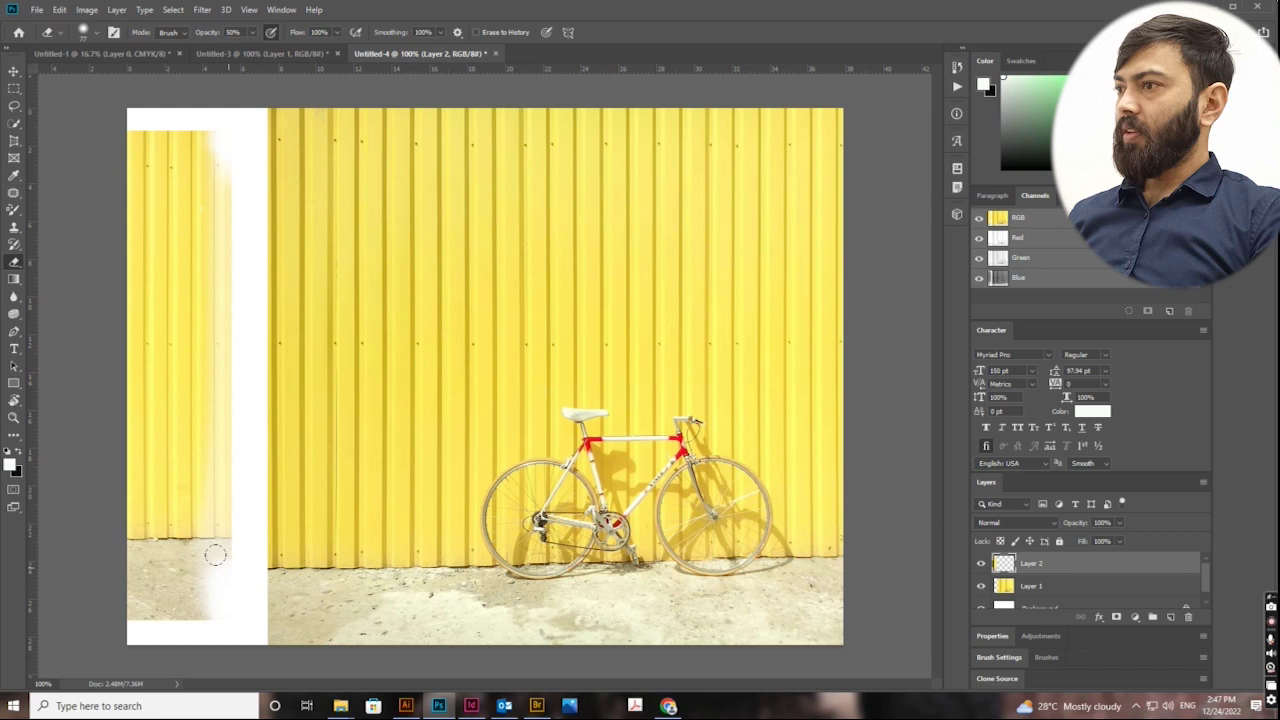
left_click_drag(221, 489, 221, 412)
left_click_drag(218, 362, 220, 286)
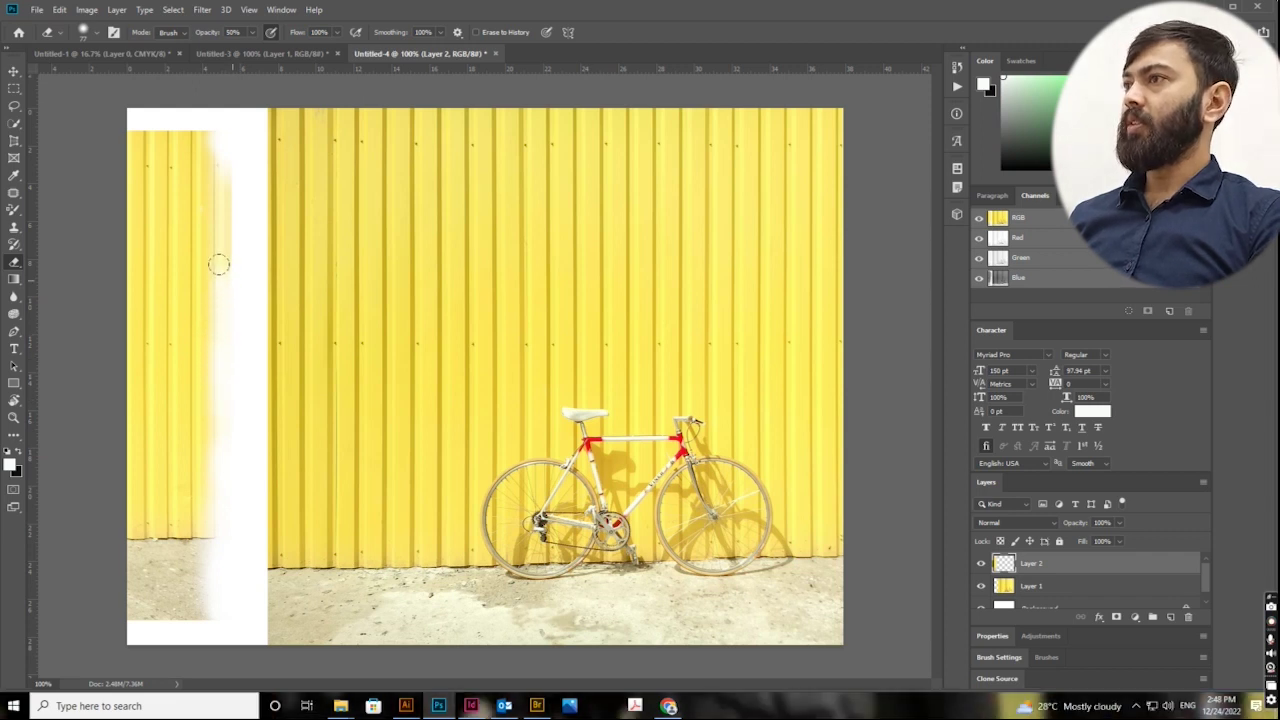
left_click_drag(218, 214, 220, 122)
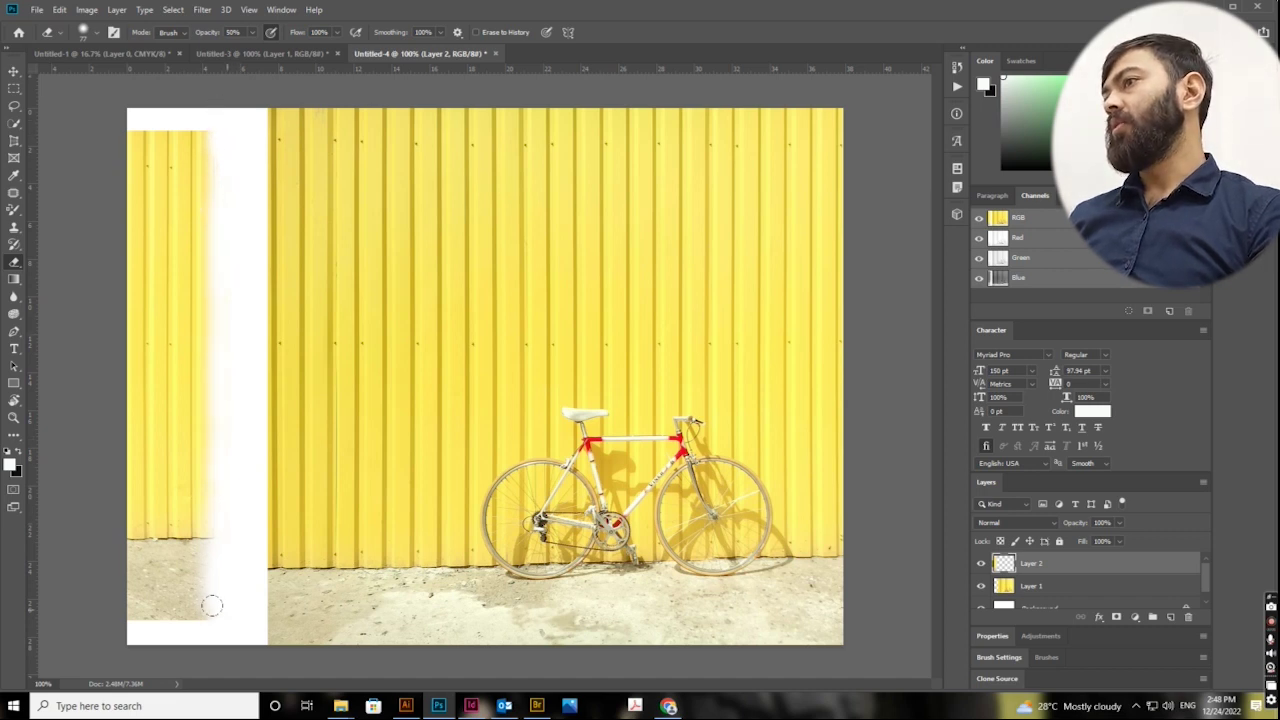
Step: Slide the faded Layer 2 strip right so it overlaps the photo's left edge
left_click(14, 71)
key("ctrl+t")
key("Return")
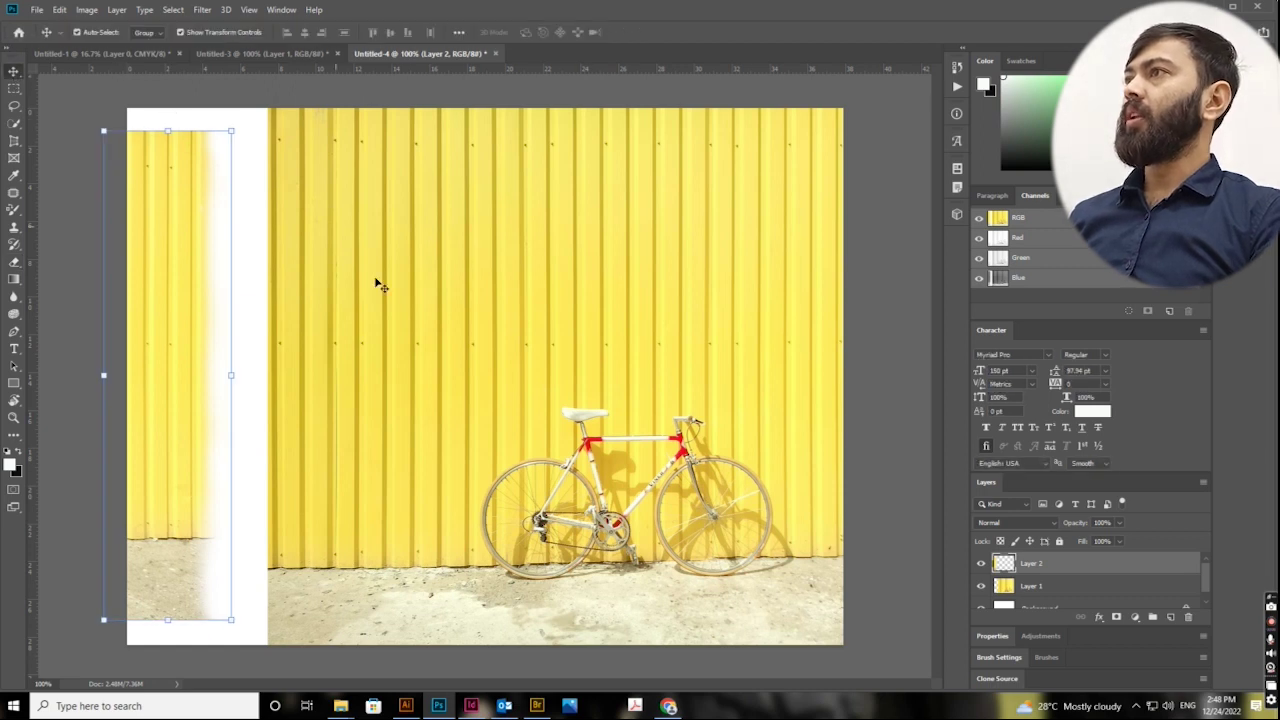
left_click(400, 315)
mouse_move(149, 374)
left_mouse_down()
mouse_move(230, 344)
mouse_move(246, 537)
mouse_move(180, 400)
mouse_move(278, 367)
left_mouse_up()
Step: Enlarge Layer 2's strip so the yellow wall reaches the canvas bottom, and commit the transform
left_click_drag(195, 594, 139, 652)
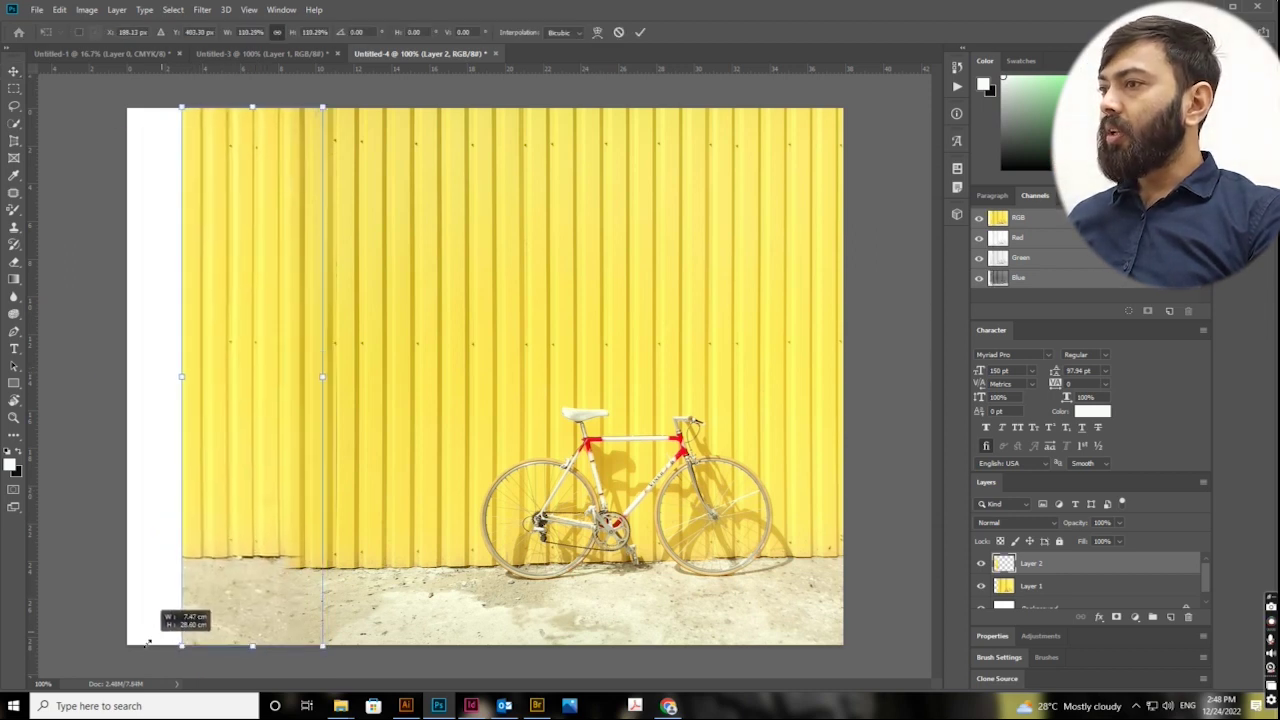
mouse_move(200, 488)
left_mouse_down()
mouse_move(184, 497)
mouse_move(209, 487)
left_mouse_up()
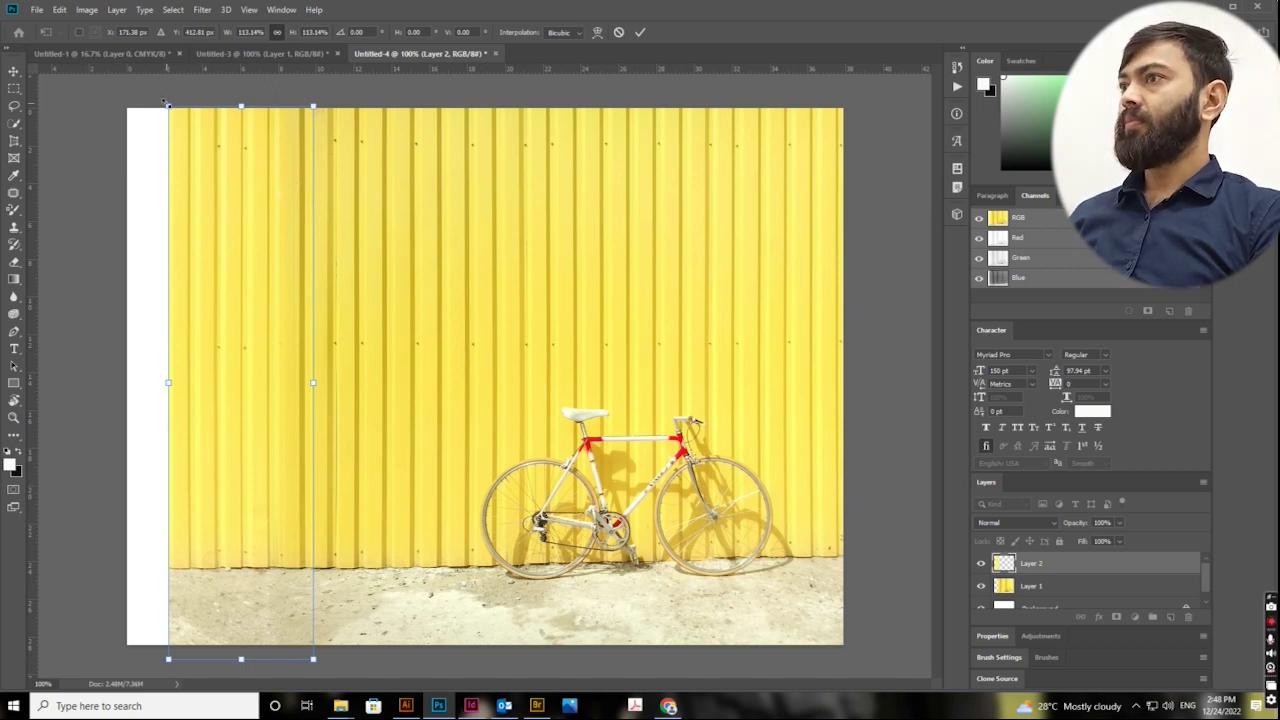
left_click_drag(166, 103, 158, 65)
left_click_drag(248, 337, 213, 342)
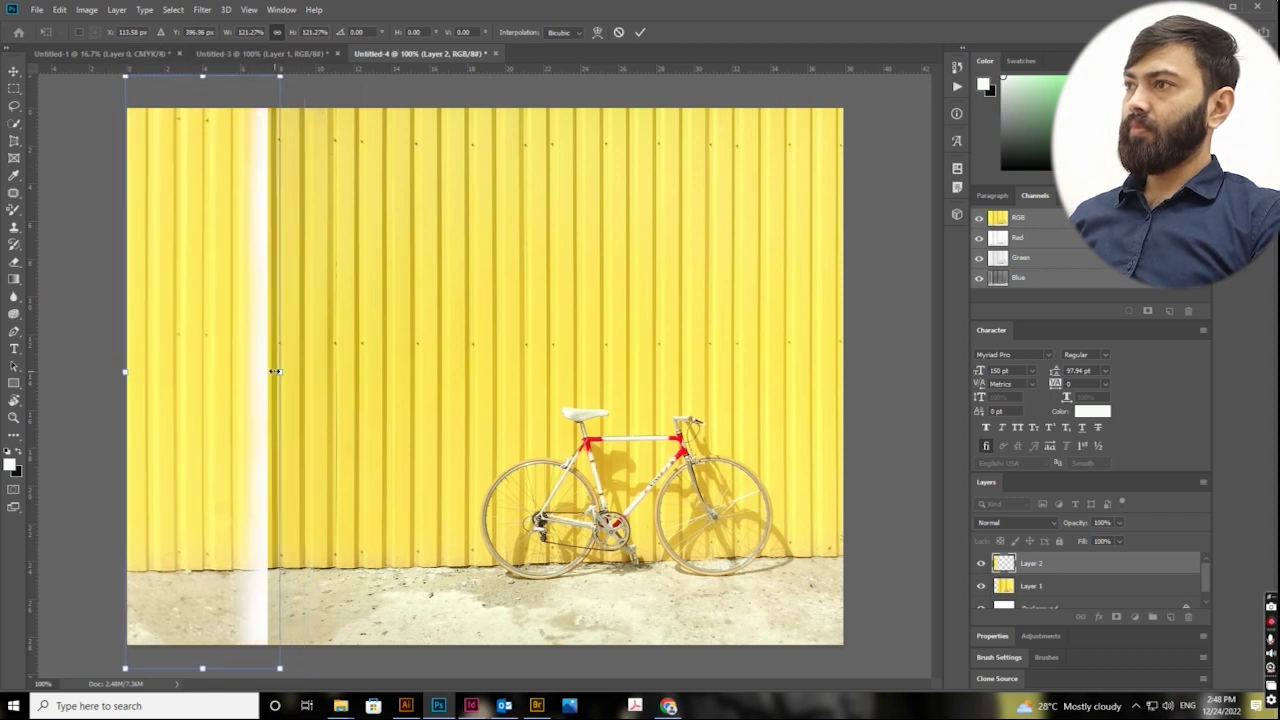
mouse_move(279, 371)
left_mouse_down()
mouse_move(314, 366)
mouse_move(234, 452)
left_mouse_up()
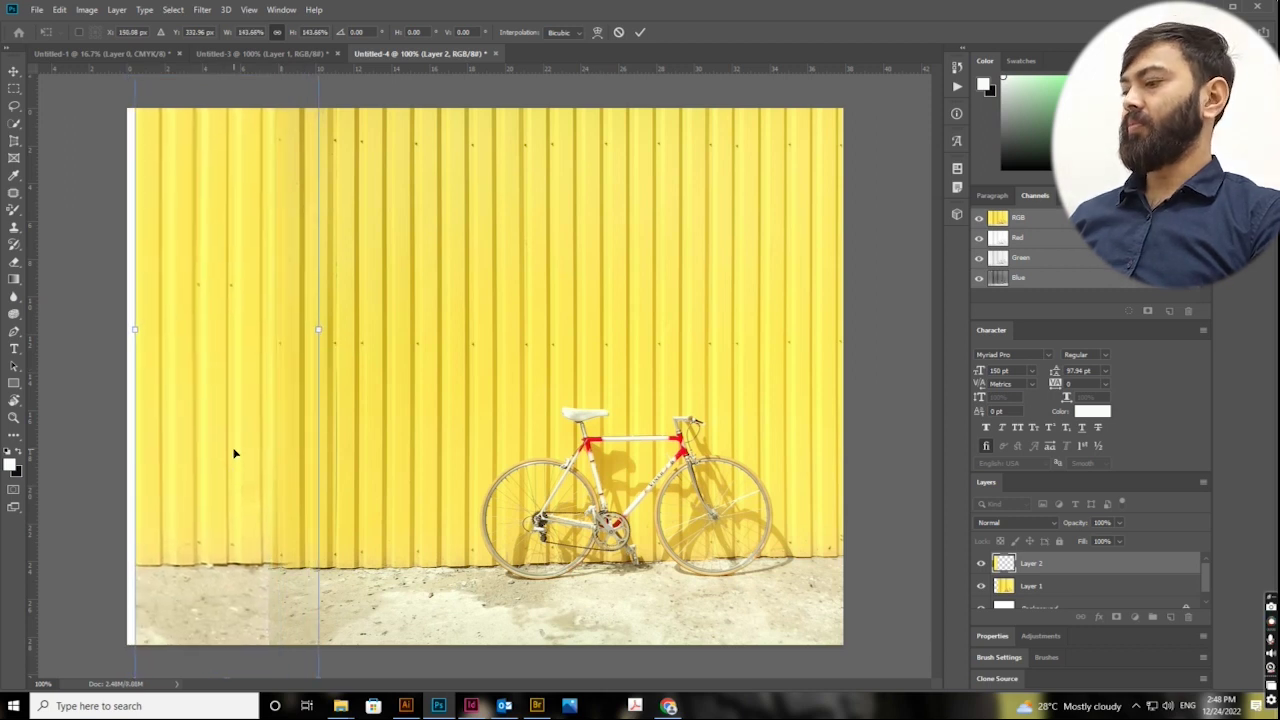
key("Escape")
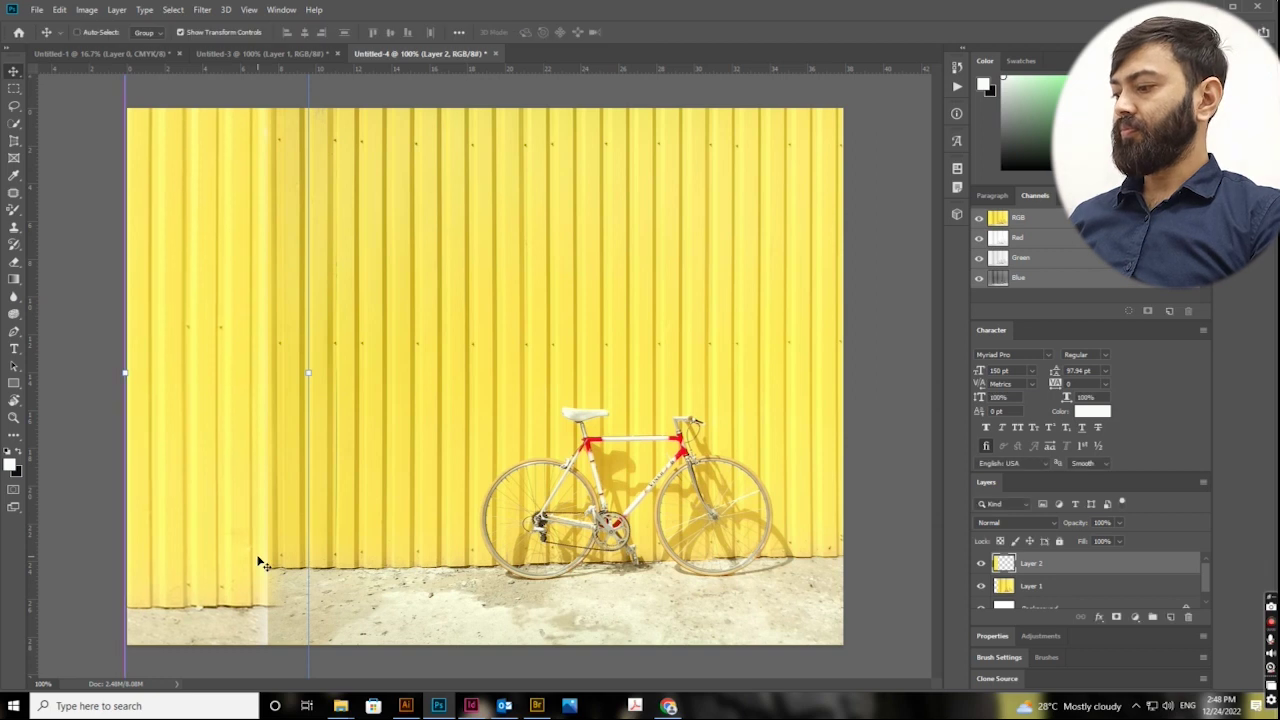
left_click_drag(195, 604, 165, 660)
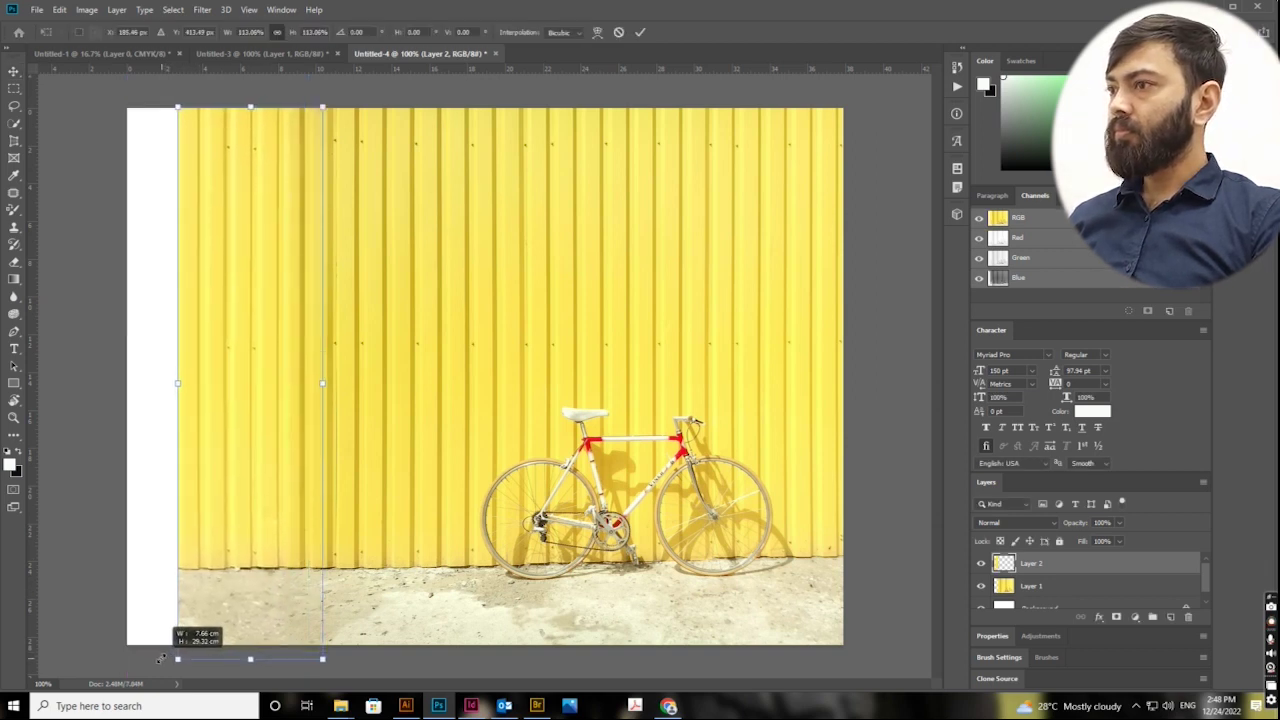
key("Return")
left_click(94, 450)
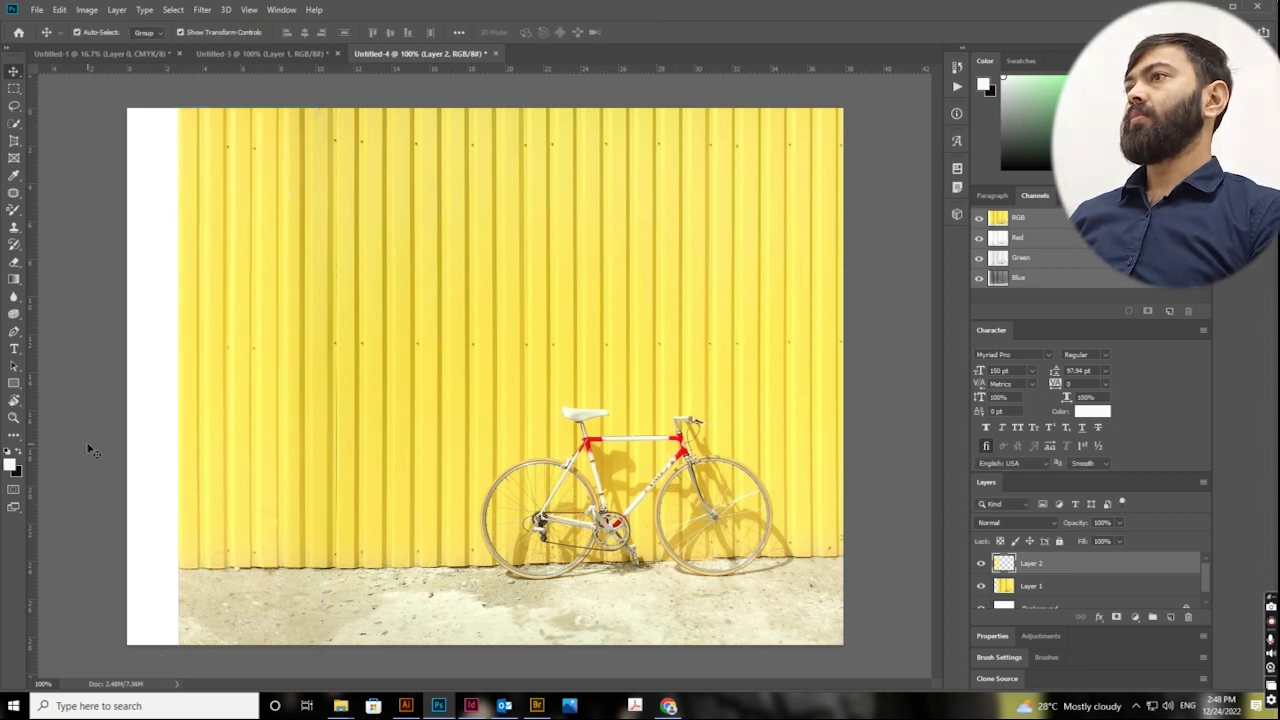
Step: Slide the faded strip right over the photo, ease it back left, and select both wall layers
left_click_drag(270, 362, 360, 362)
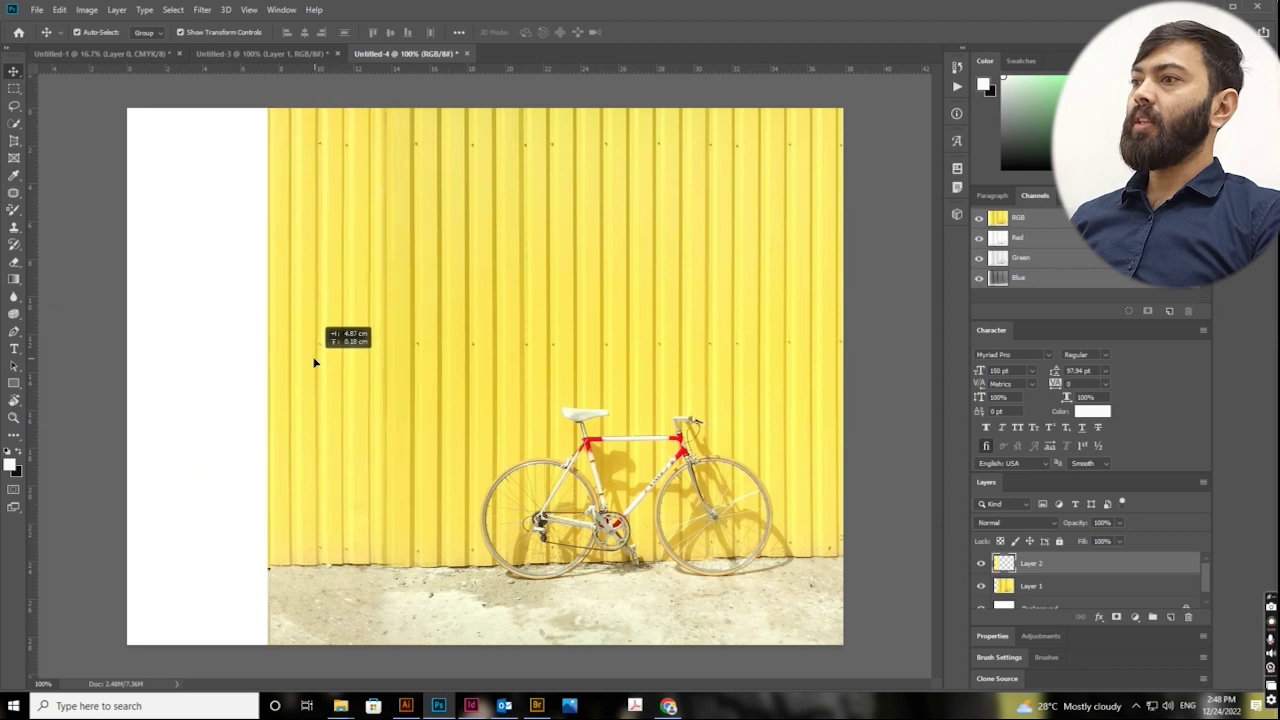
left_click_drag(360, 362, 310, 363)
left_click(202, 453)
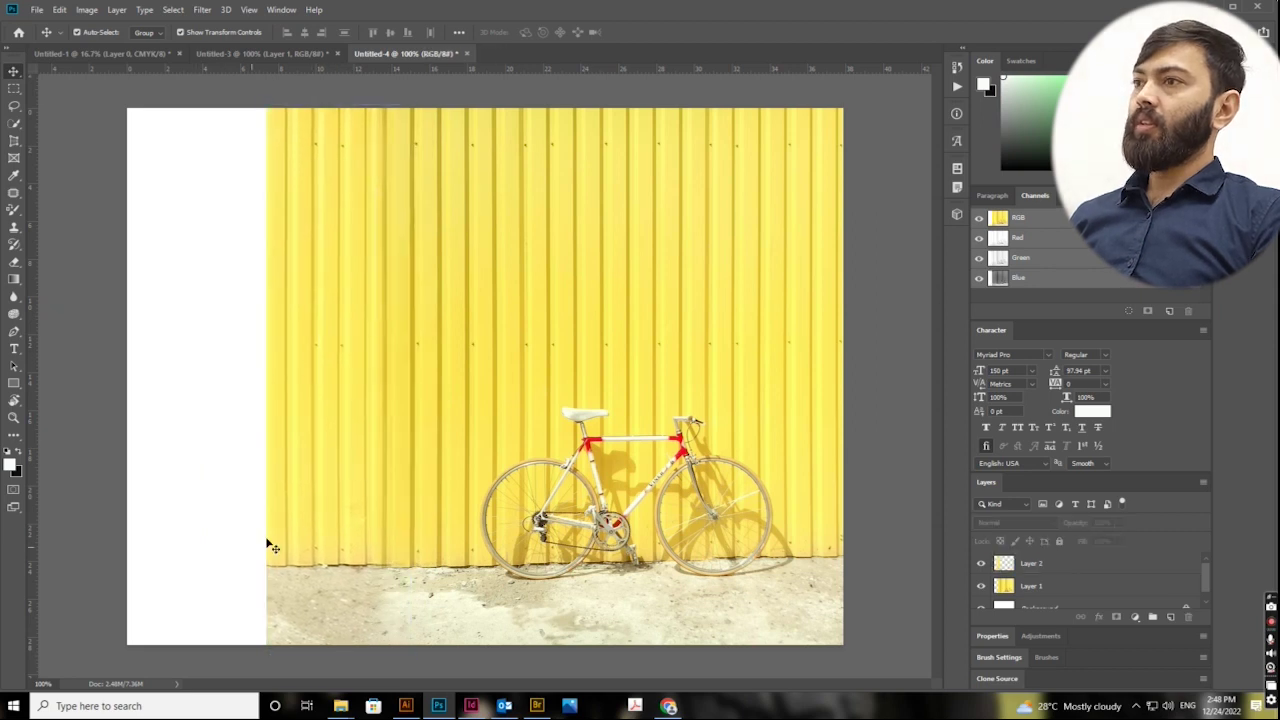
left_click_drag(202, 236, 733, 366)
Step: Zoom in to inspect the seam between the wall layers, then zoom out to the full canvas
key("ctrl+plus")
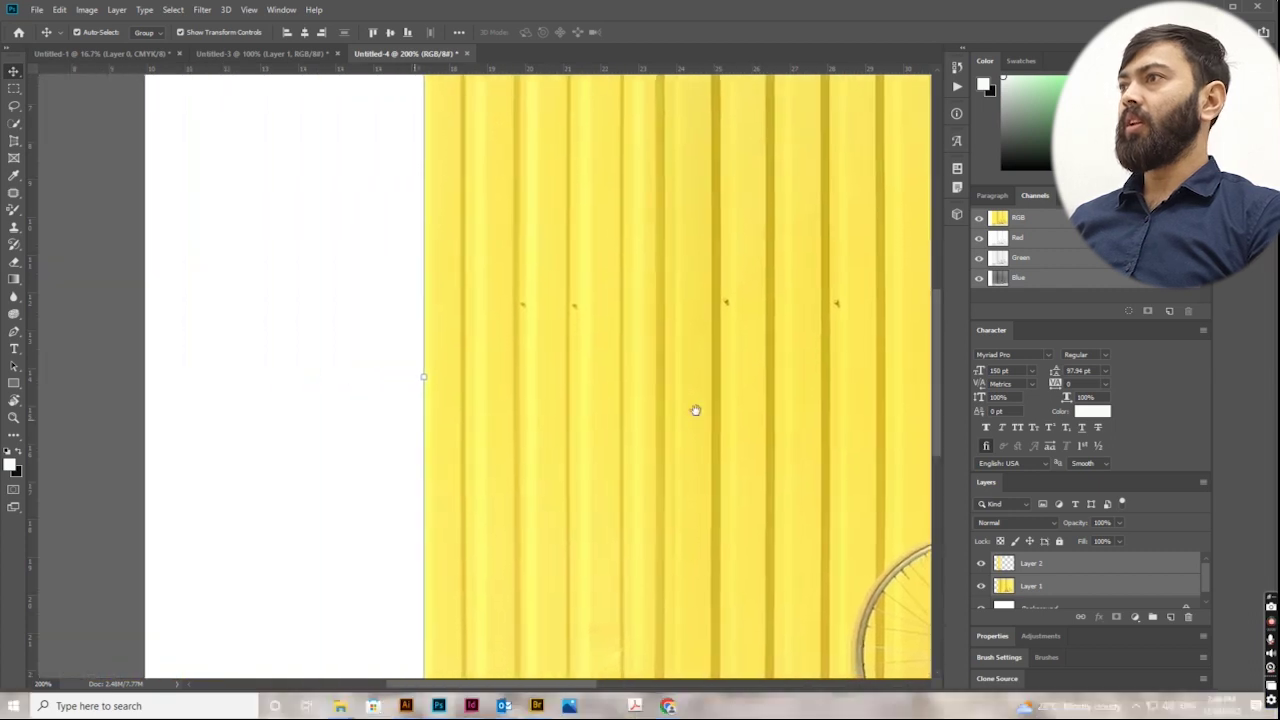
left_click_drag(414, 420, 585, 478)
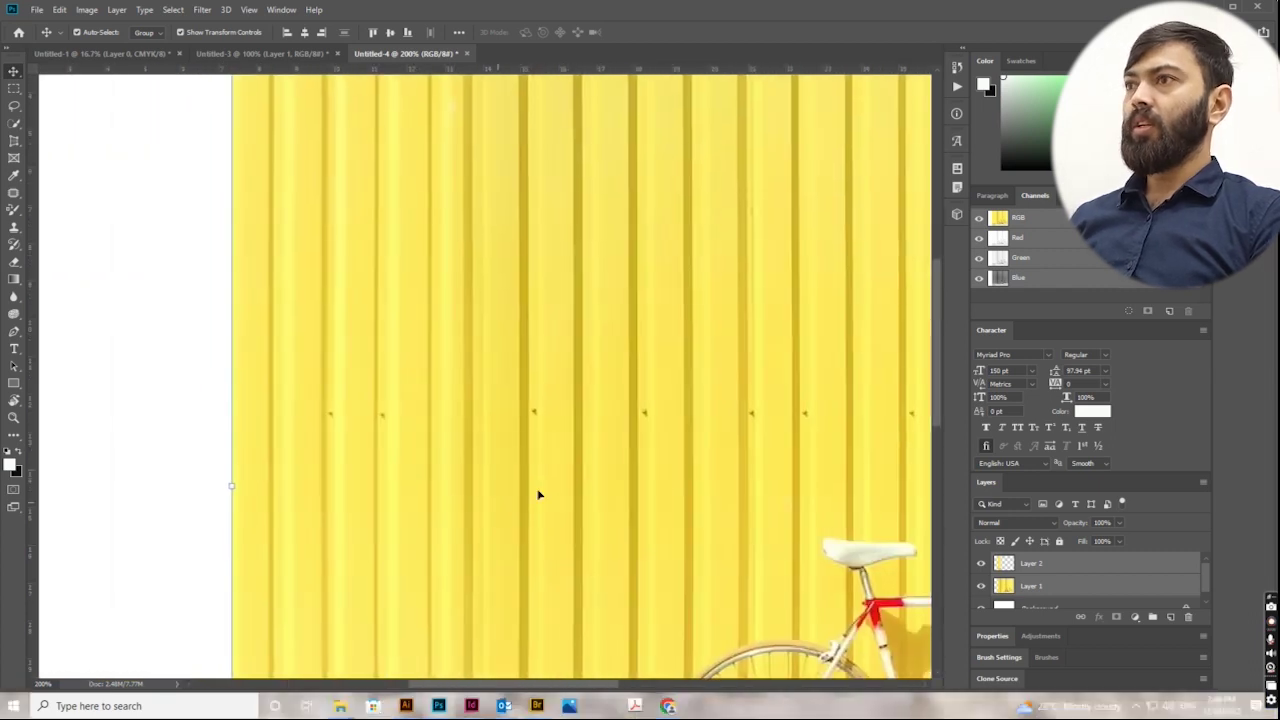
key("ctrl+minus")
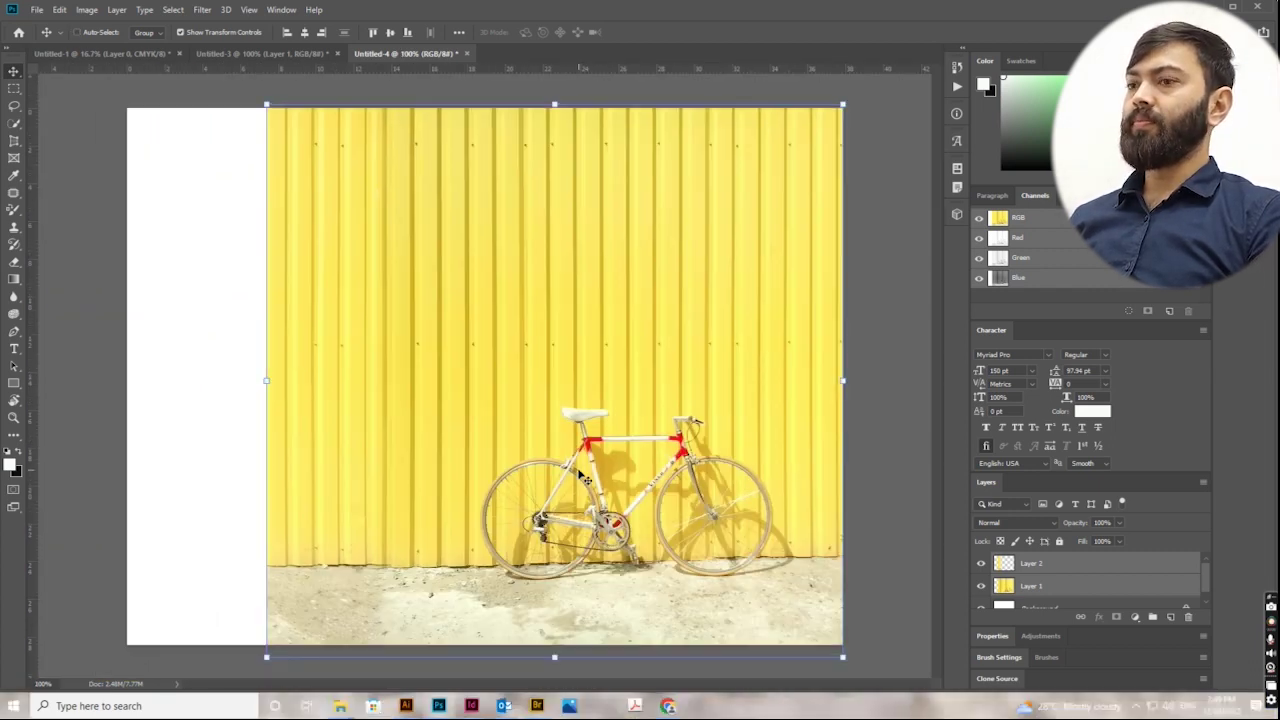
key("ctrl+minus")
left_click(194, 434)
Step: Move the strip left over the white area, then undo its scaling and exit the transform
mouse_move(365, 374)
left_mouse_down()
mouse_move(281, 404)
mouse_move(357, 381)
left_mouse_up()
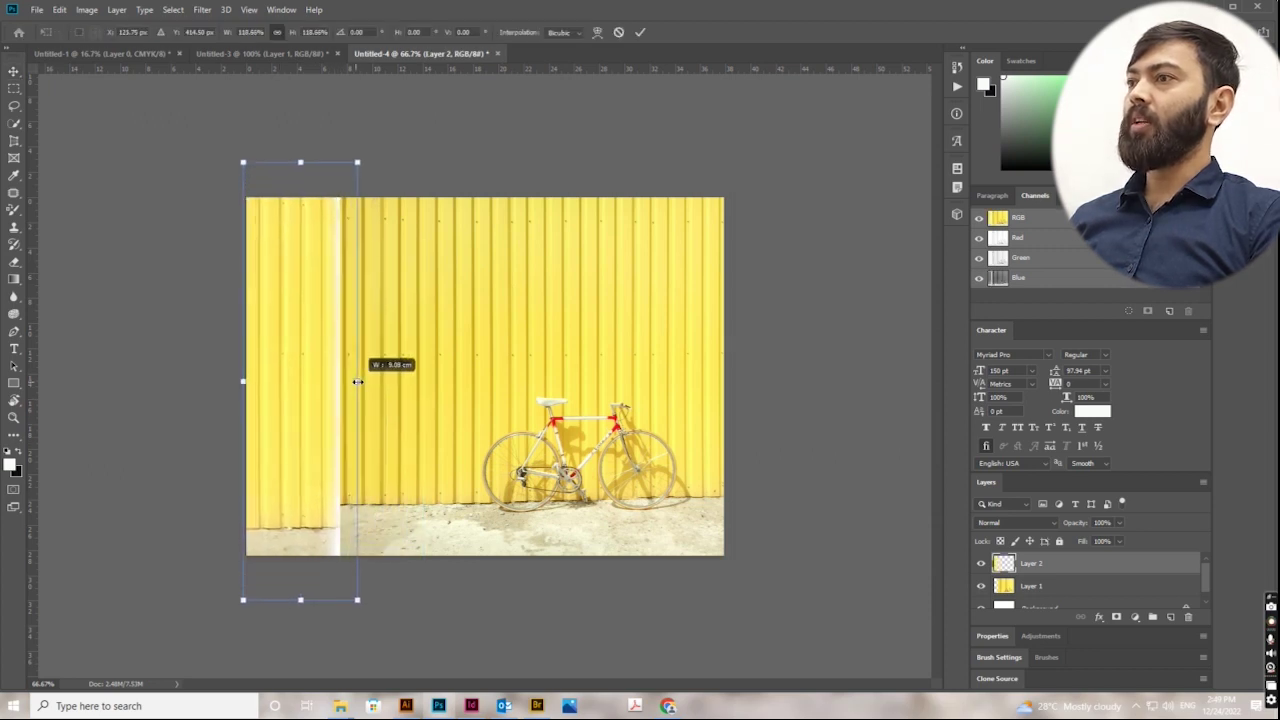
key("ctrl+z")
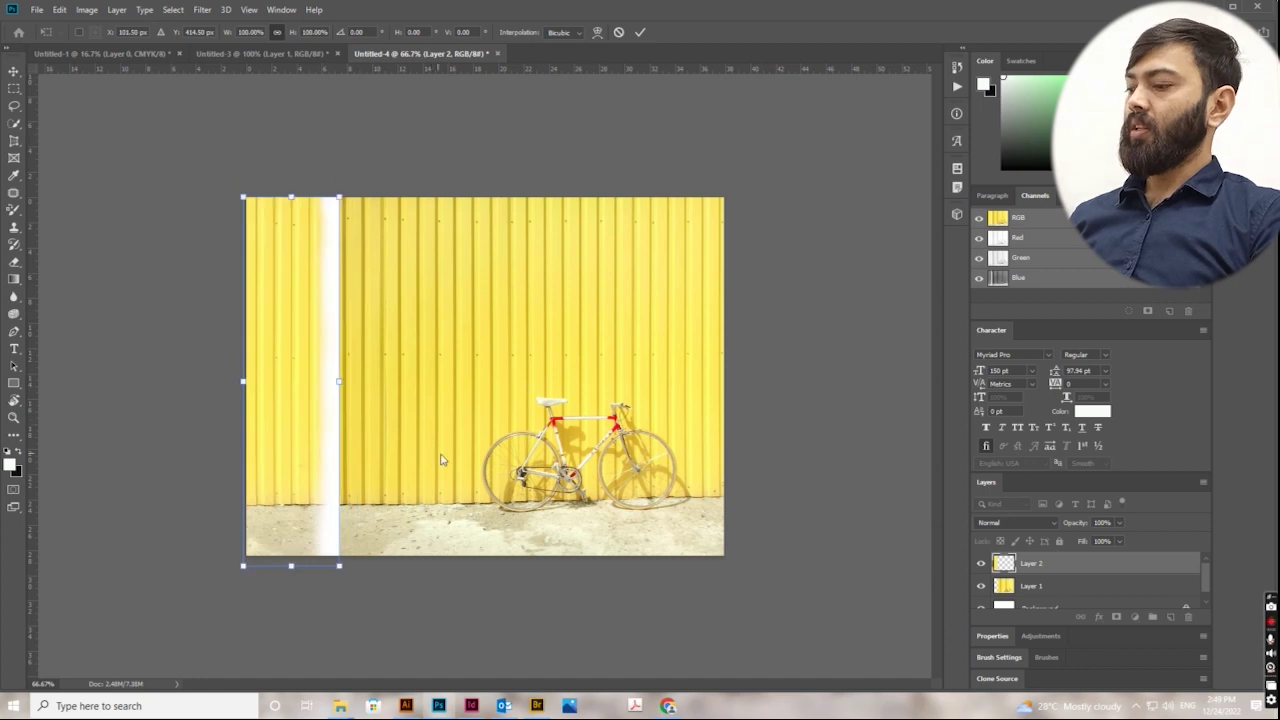
key("Return")
key("alt+Tab")
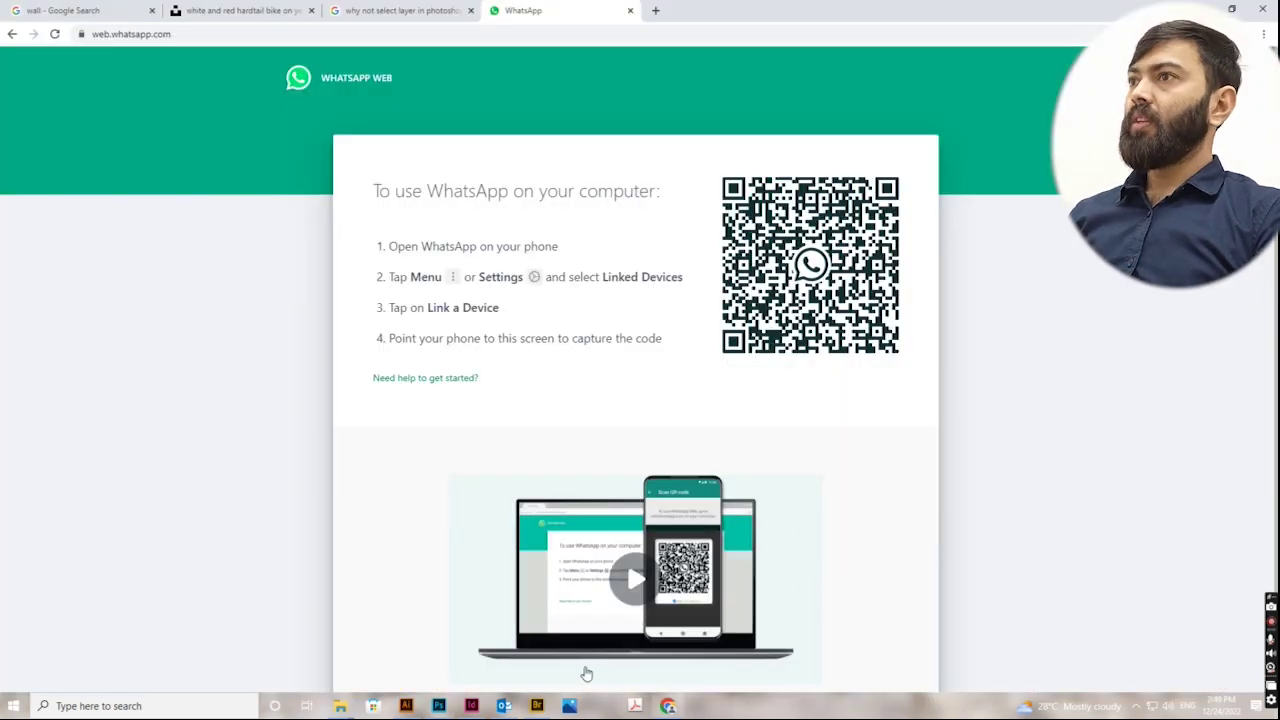
key("alt+Tab")
Step: Nudge Layer 2 slightly right, leaving a white left margin, and return to 100% zoom
left_click(206, 532)
left_click(280, 435)
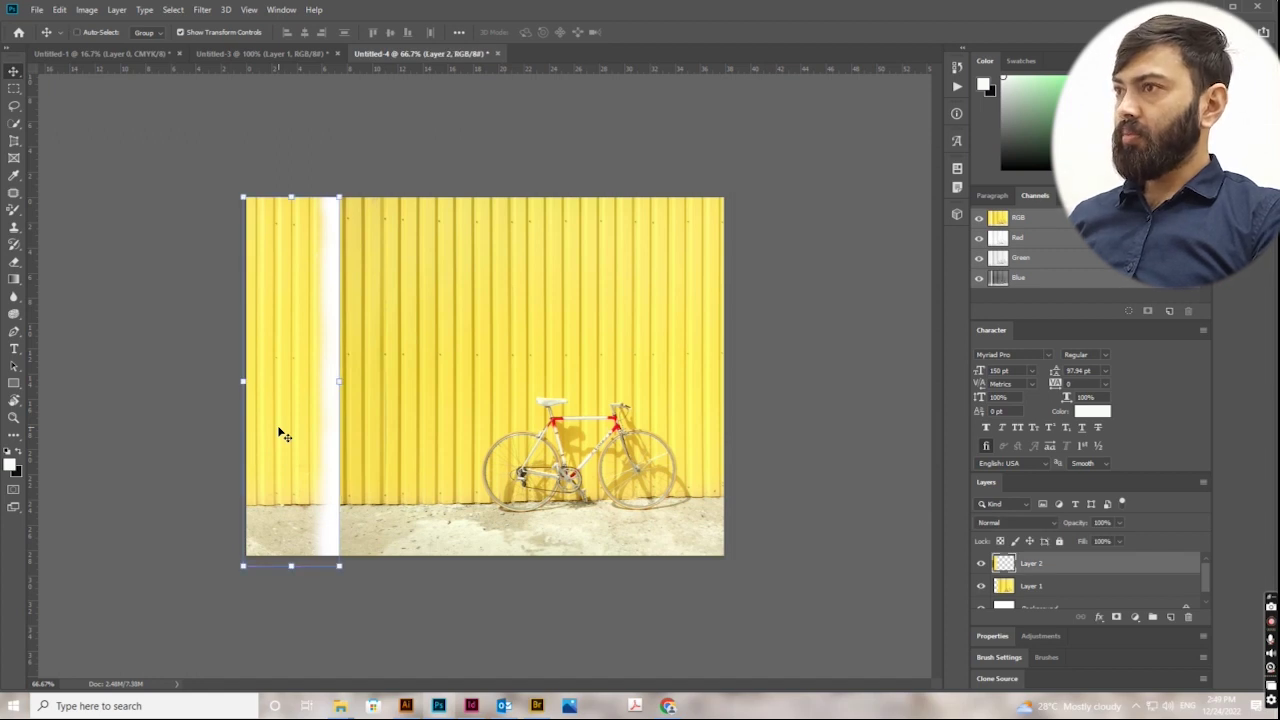
key("shift+Right")
key("shift+Right")
key("shift+Right")
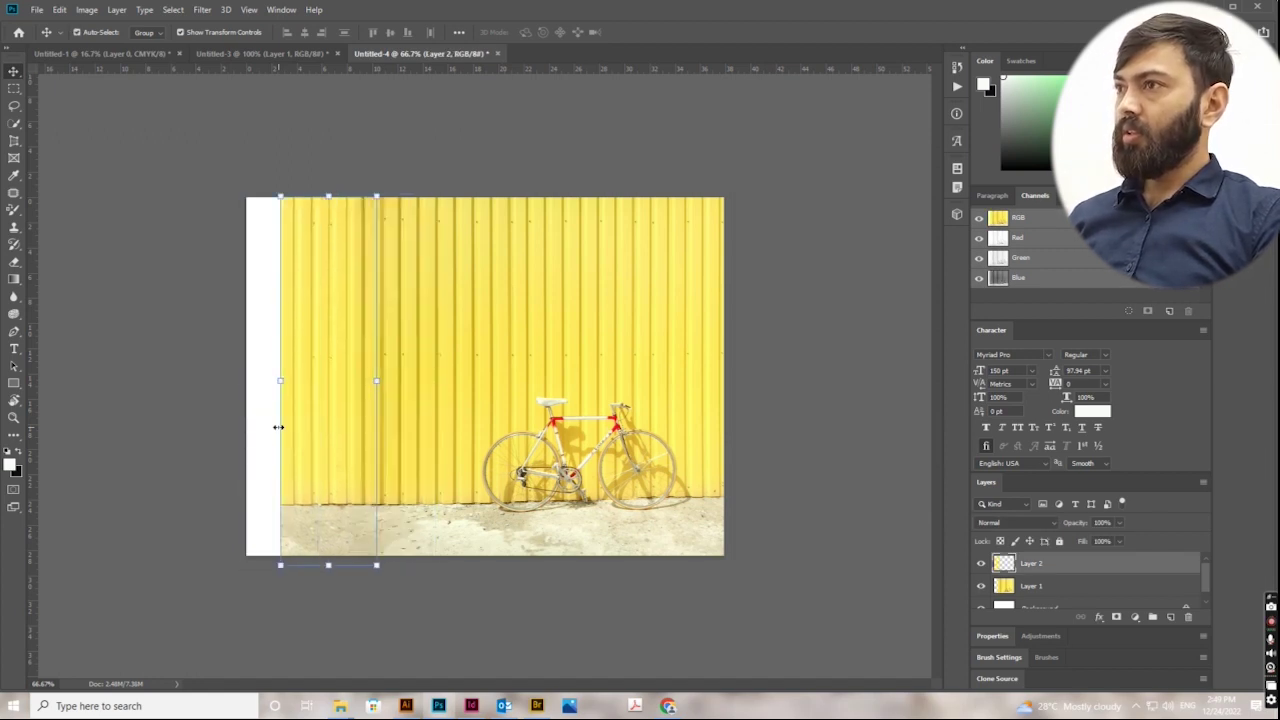
left_click(157, 463)
key("ctrl+1")
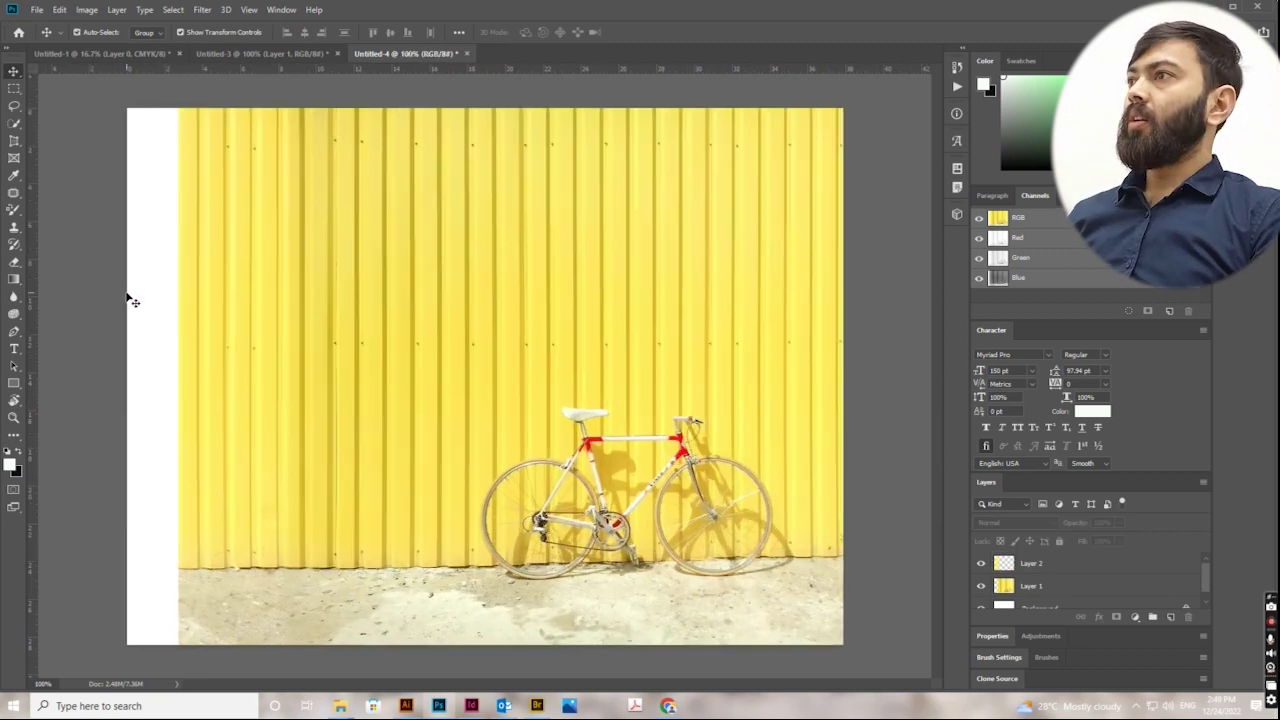
Step: Switch to the brick-wall document and pick the Background Eraser tool
left_click(15, 264)
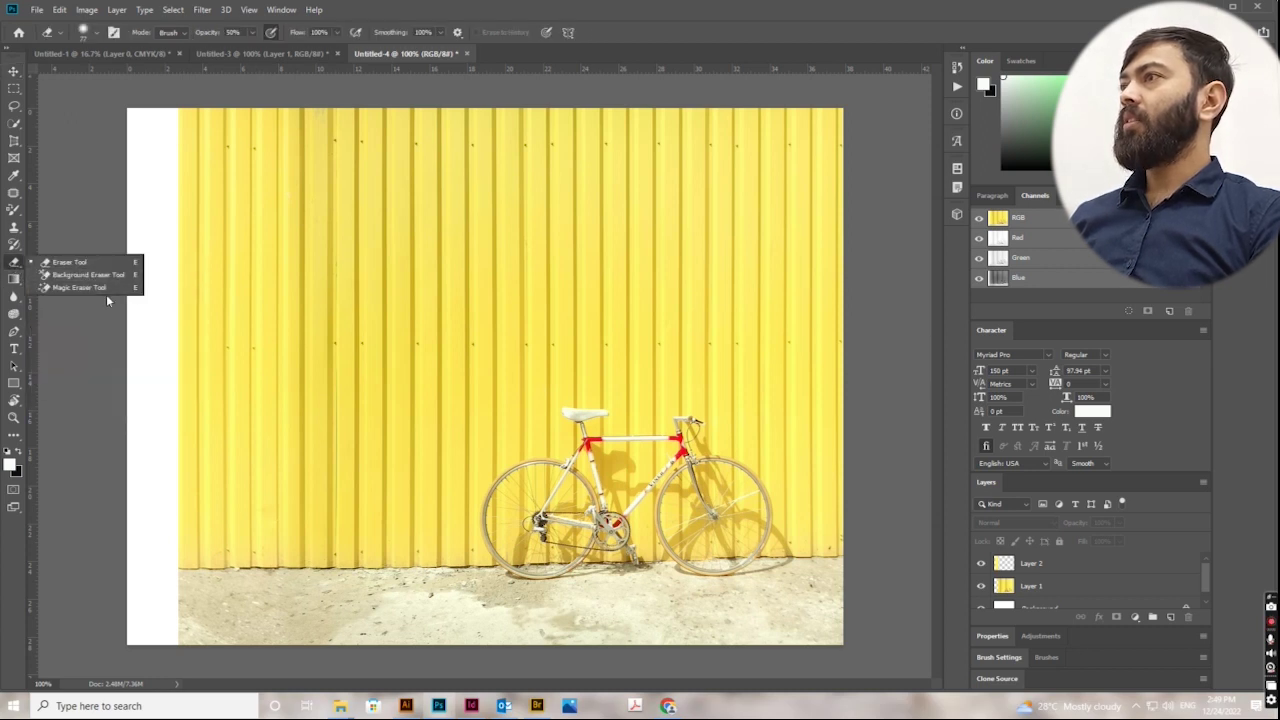
left_click(14, 263)
left_click(247, 54)
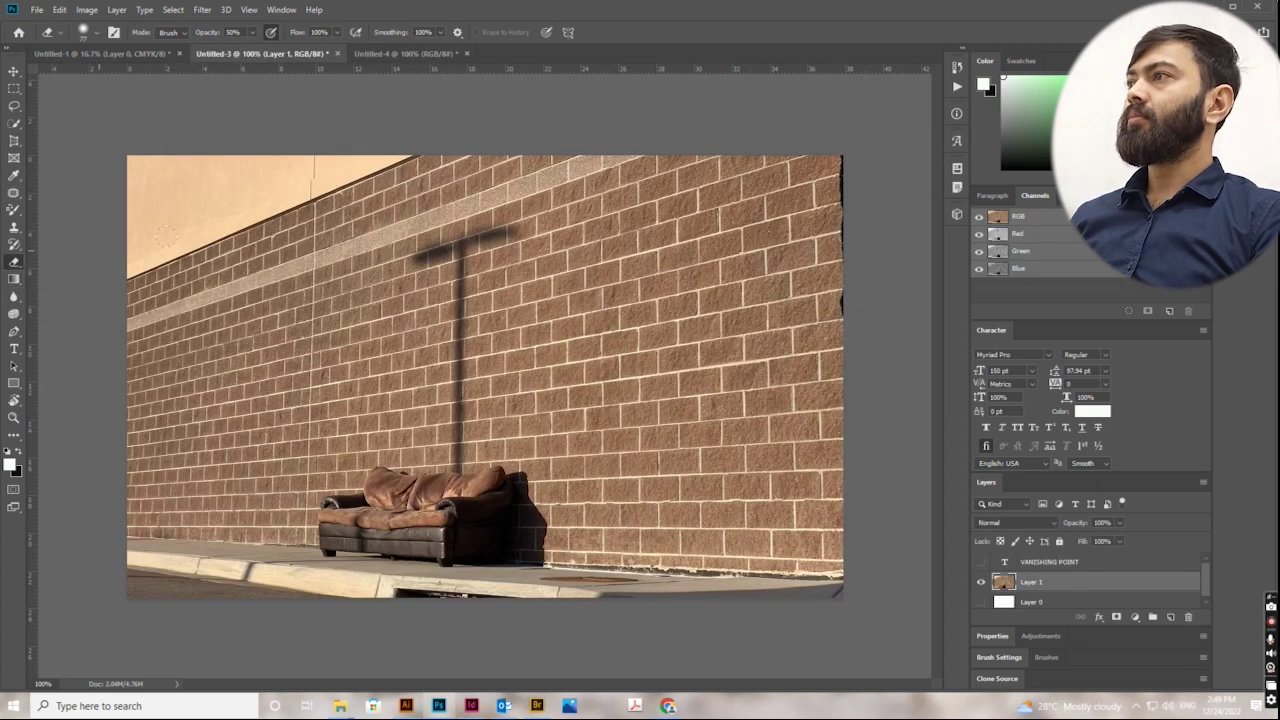
right_click(14, 262)
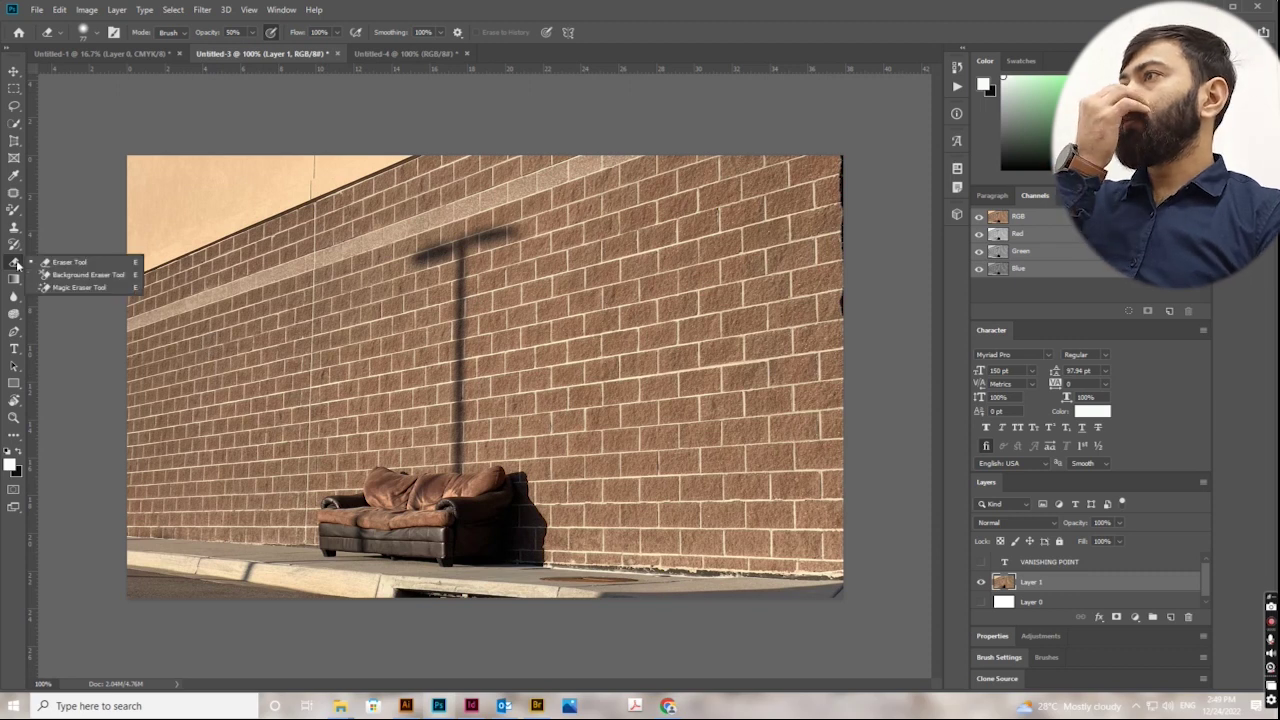
left_click(88, 274)
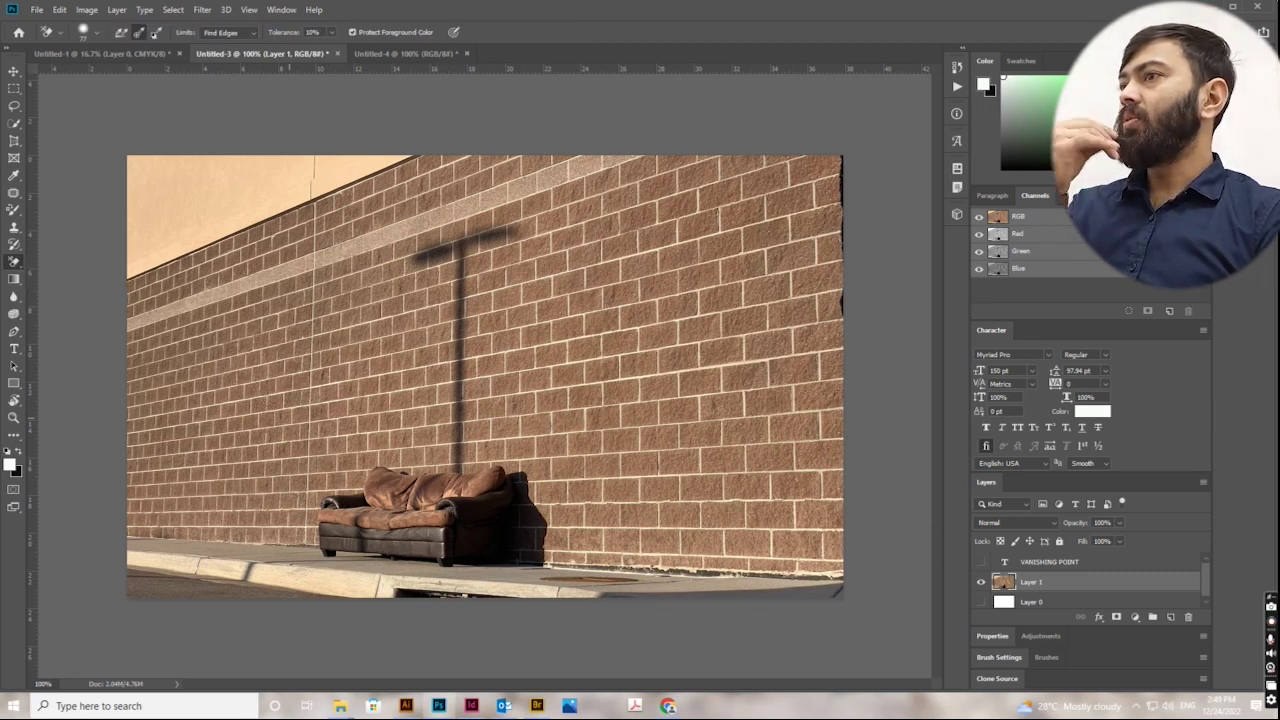
Step: Erase several patches of the beige wall above the bricks at the top left
left_click(206, 194)
left_click(256, 184)
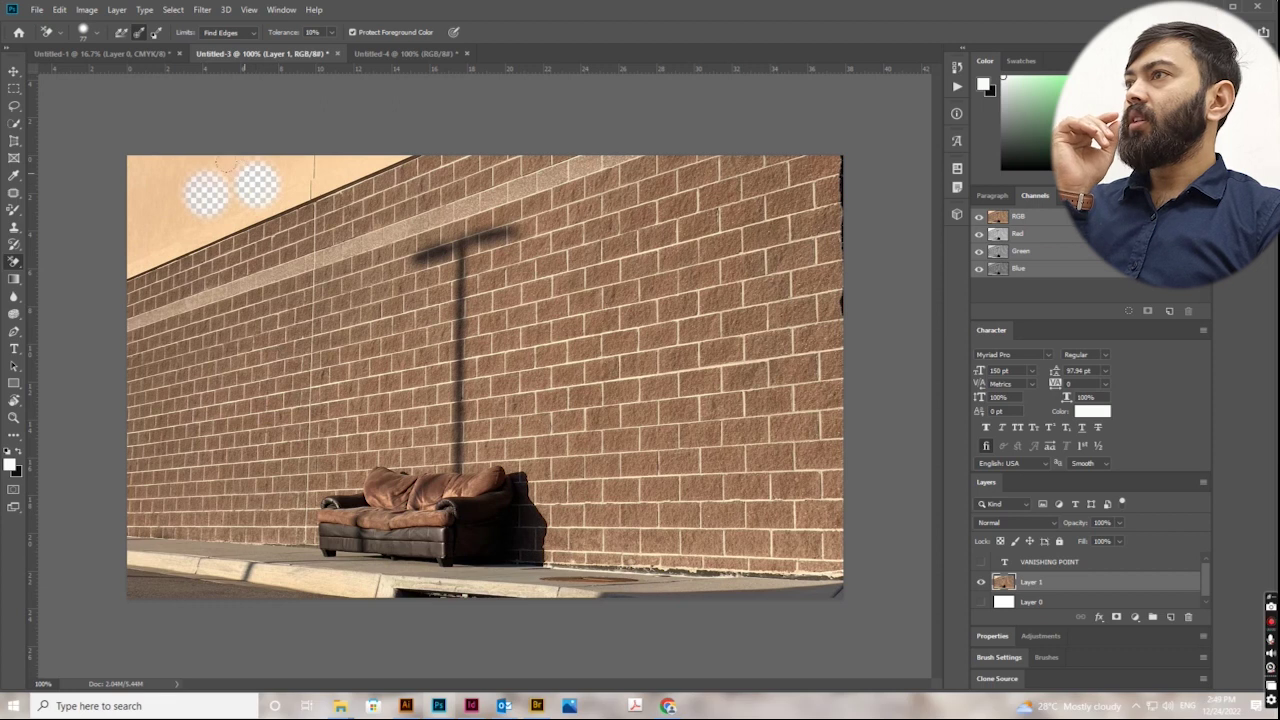
left_click(152, 220)
left_click(287, 172)
left_click(332, 172)
left_click_drag(205, 232, 255, 160)
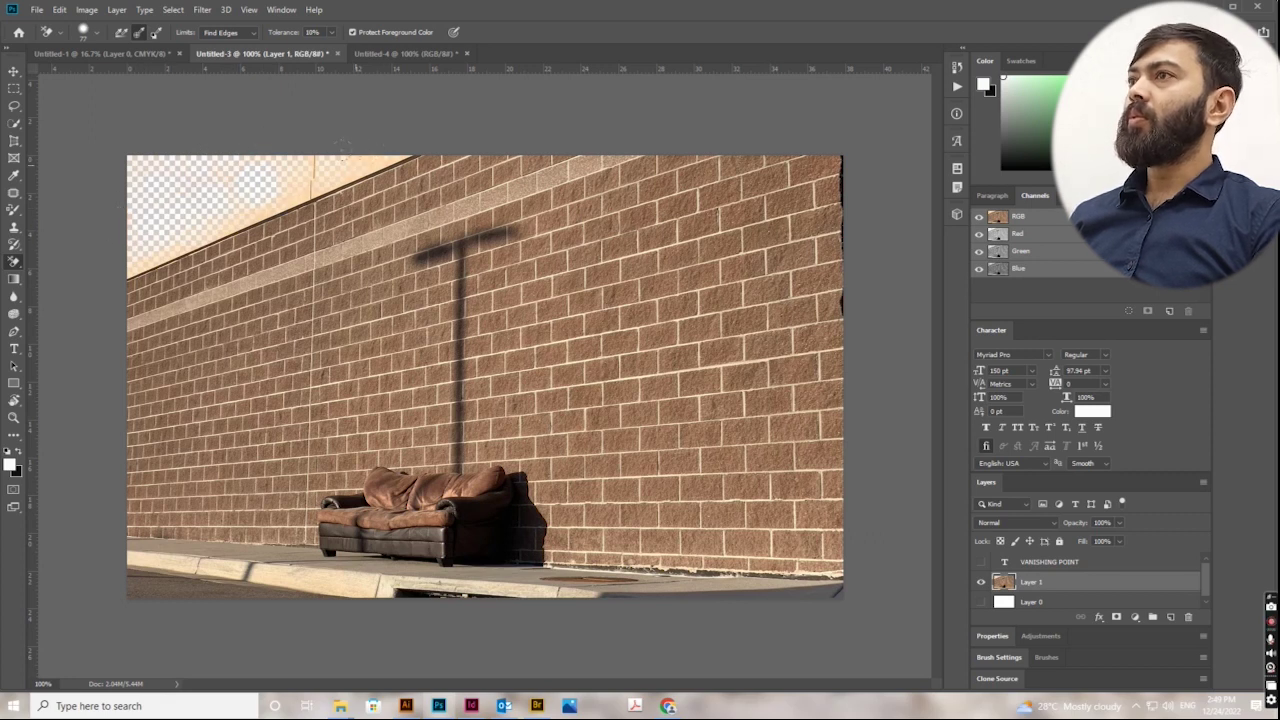
Step: Undo the erased spots so the beige wall is whole again
key("ctrl+z")
key("ctrl+z")
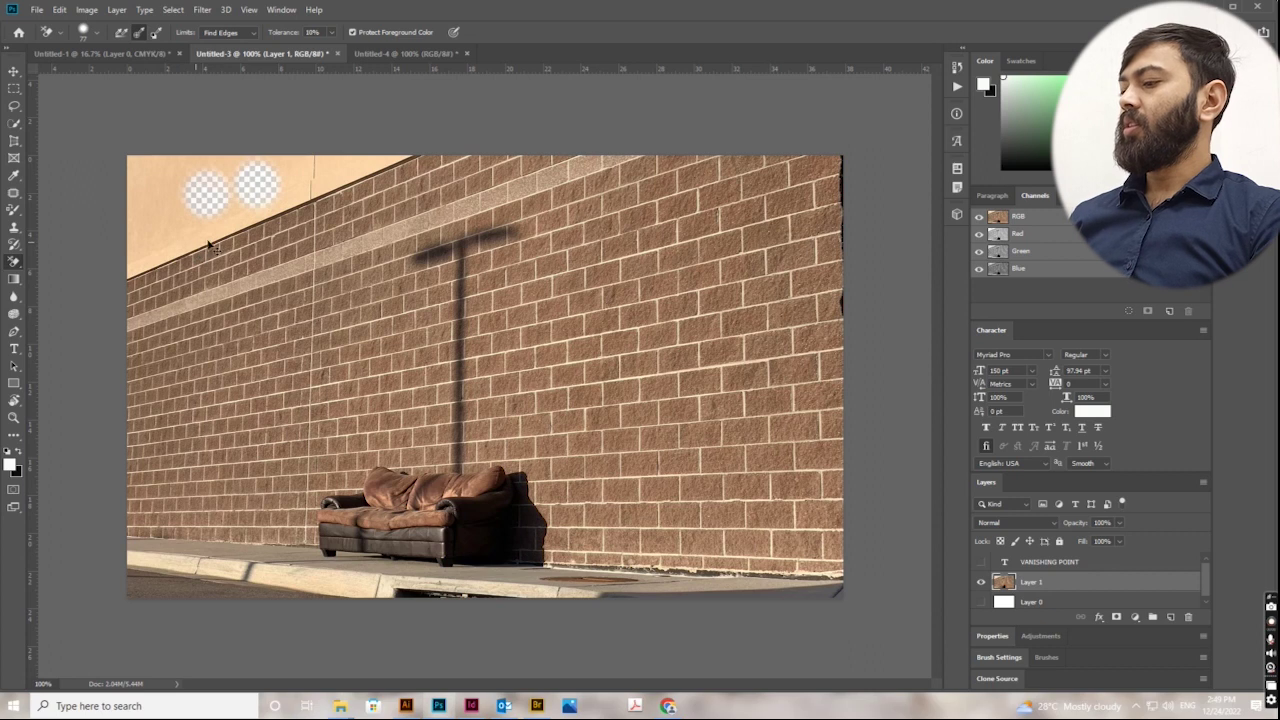
key("ctrl+z")
key("ctrl+z")
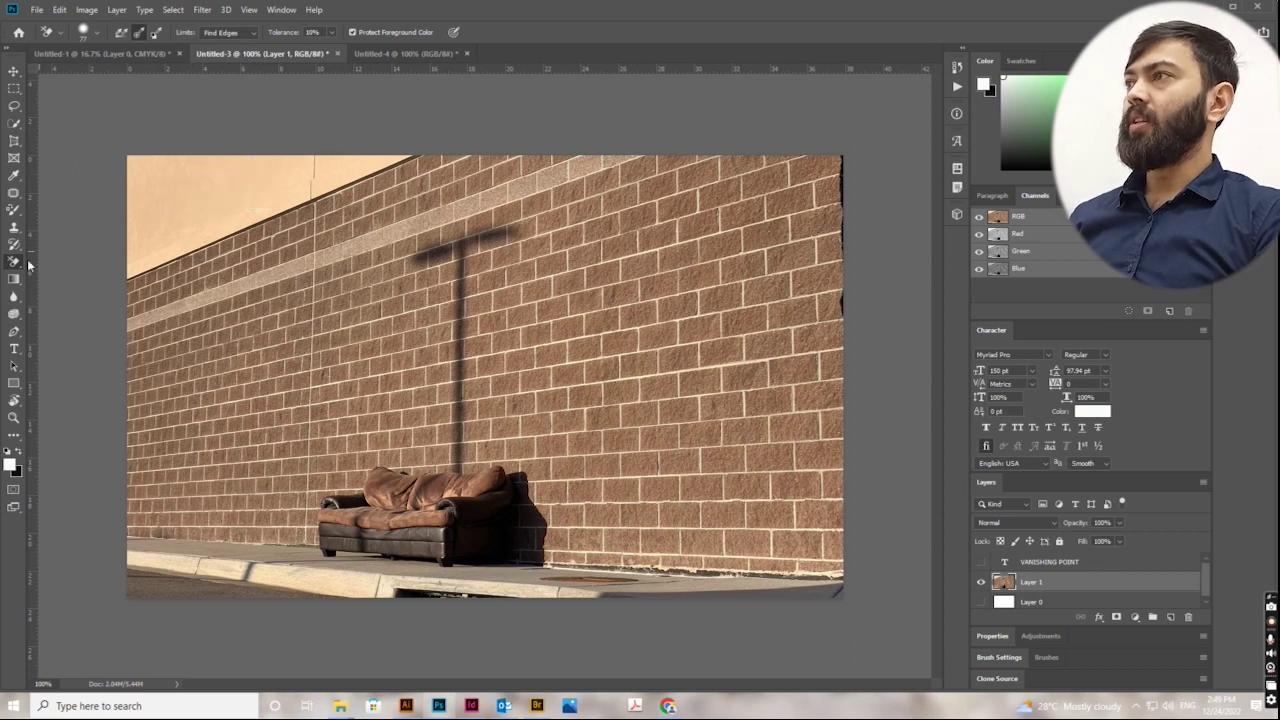
right_click(16, 268)
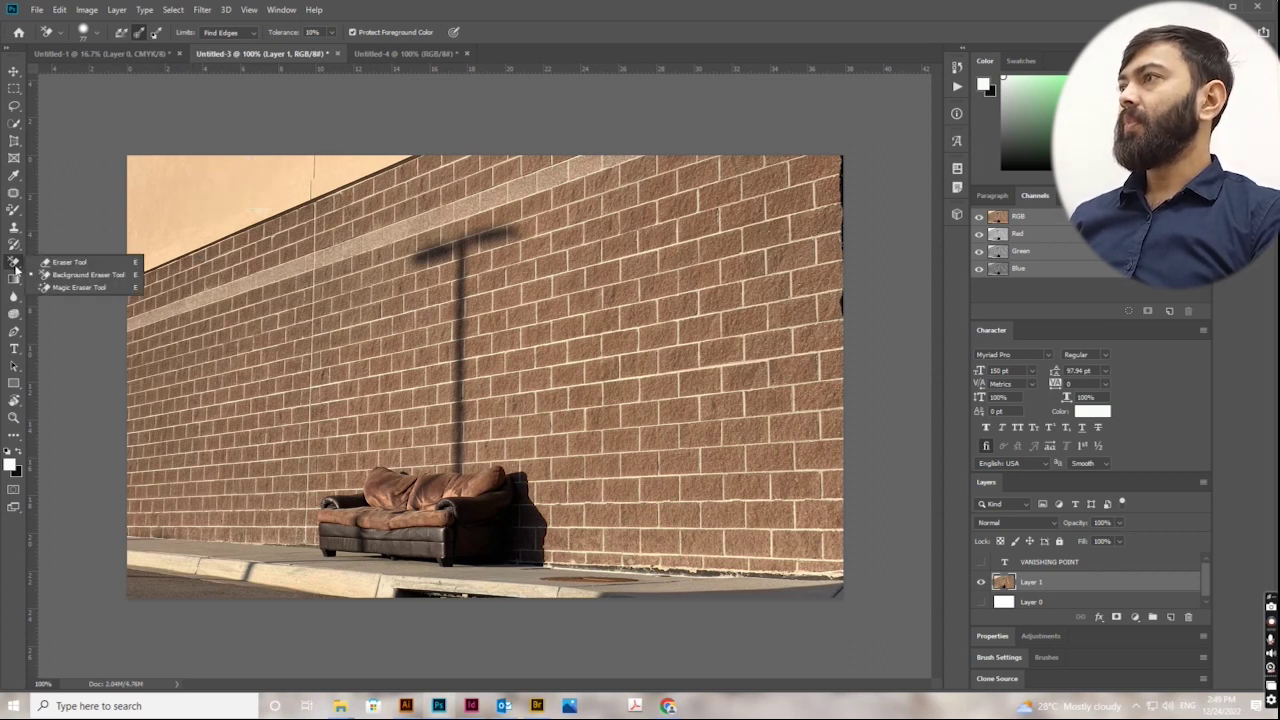
Step: With the Magic Eraser, clear the beige sky and several pieces of the light wall stripe
left_click(71, 289)
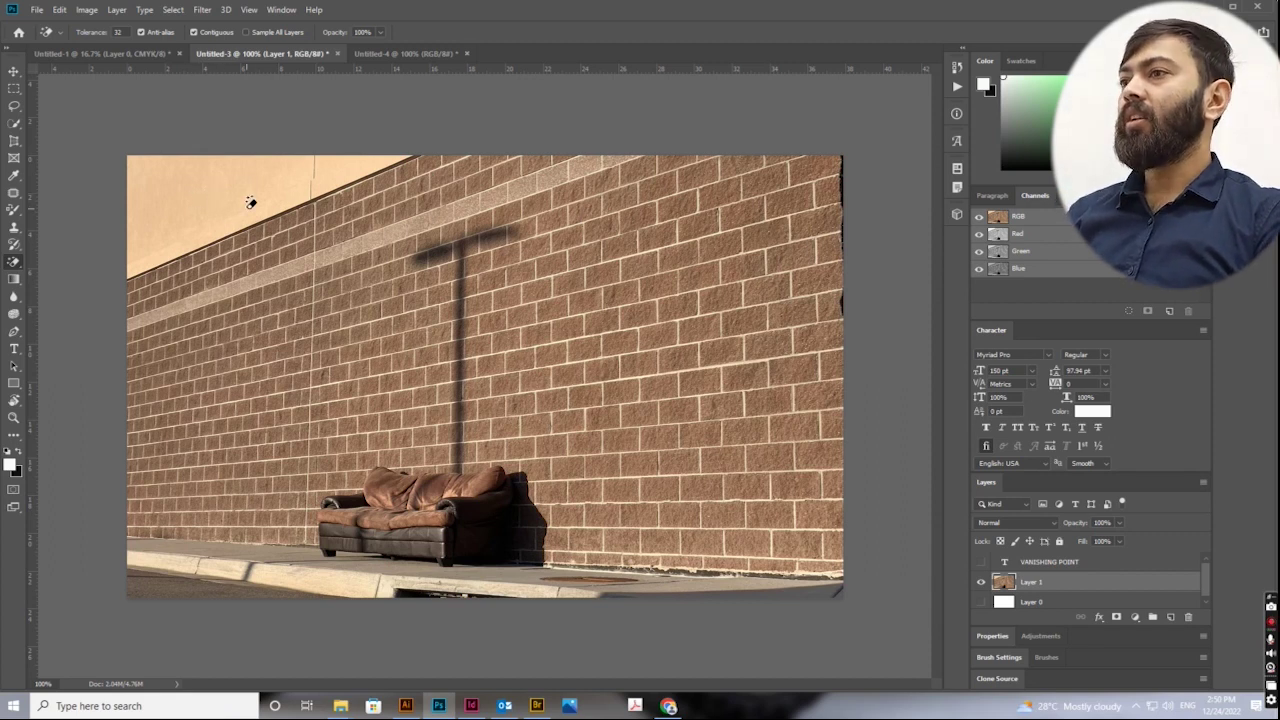
left_click(199, 200)
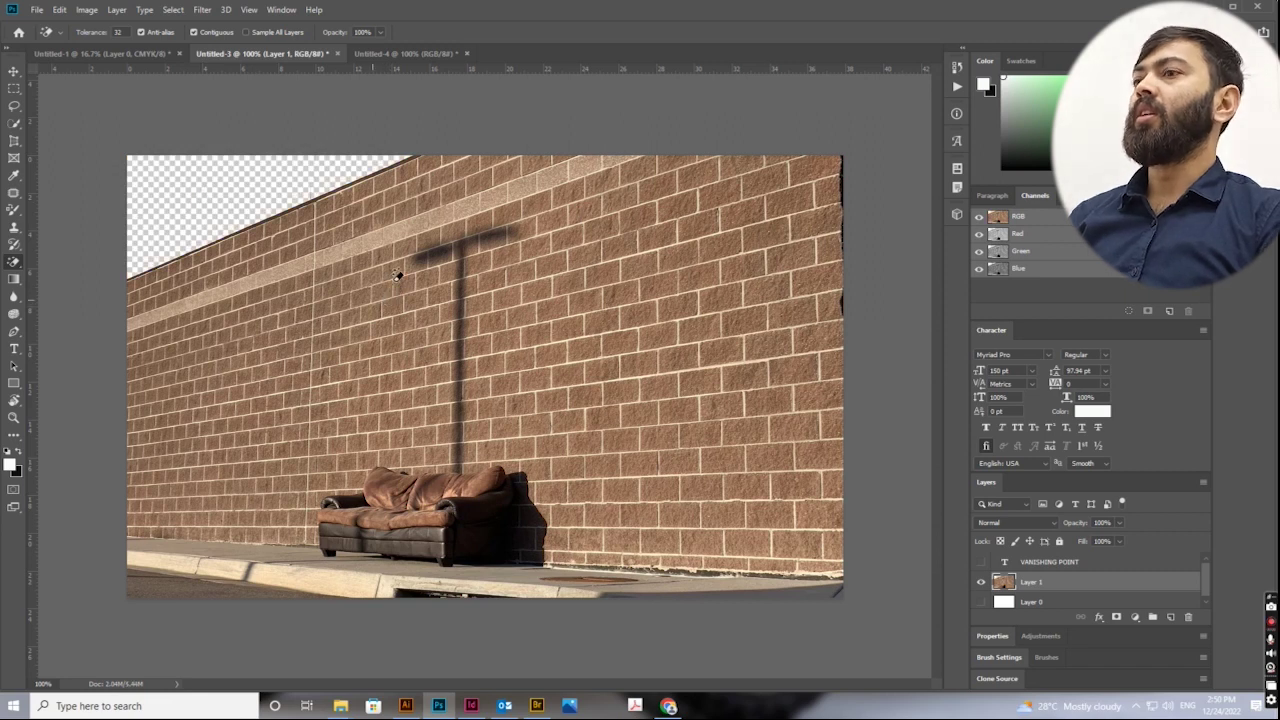
left_click(400, 237)
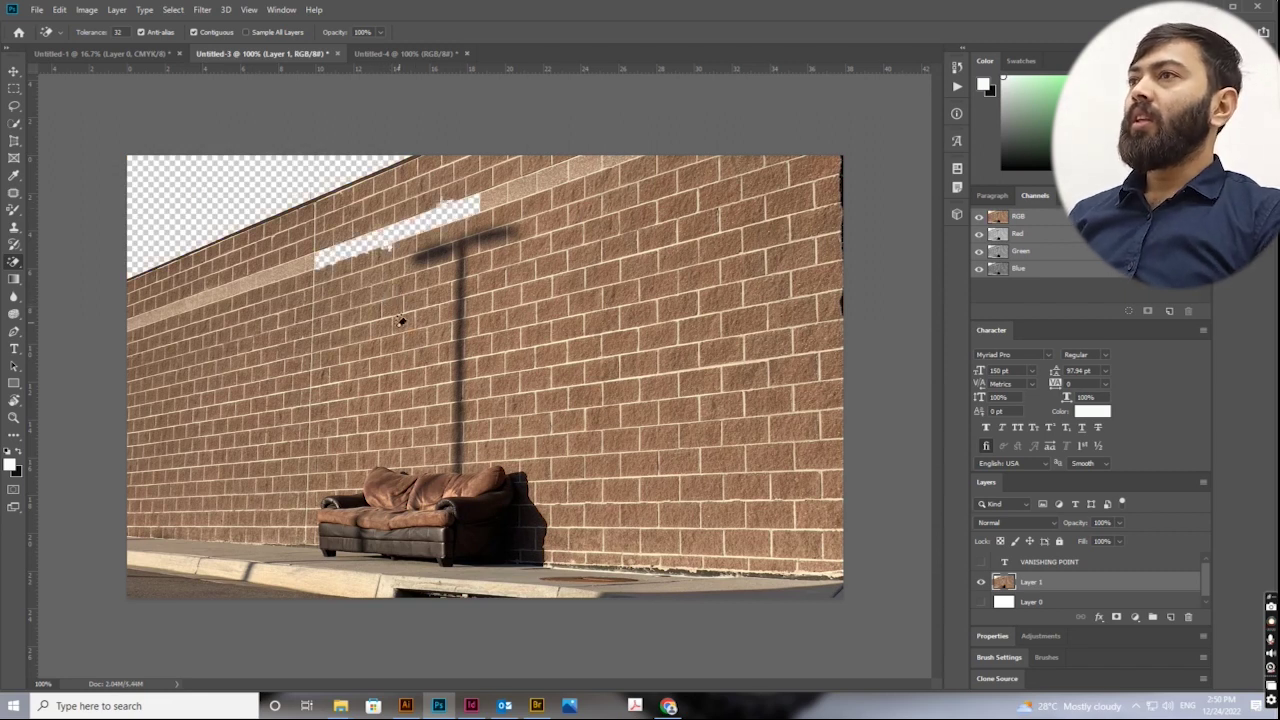
left_click(262, 277)
left_click(517, 200)
left_click(497, 195)
left_click(558, 178)
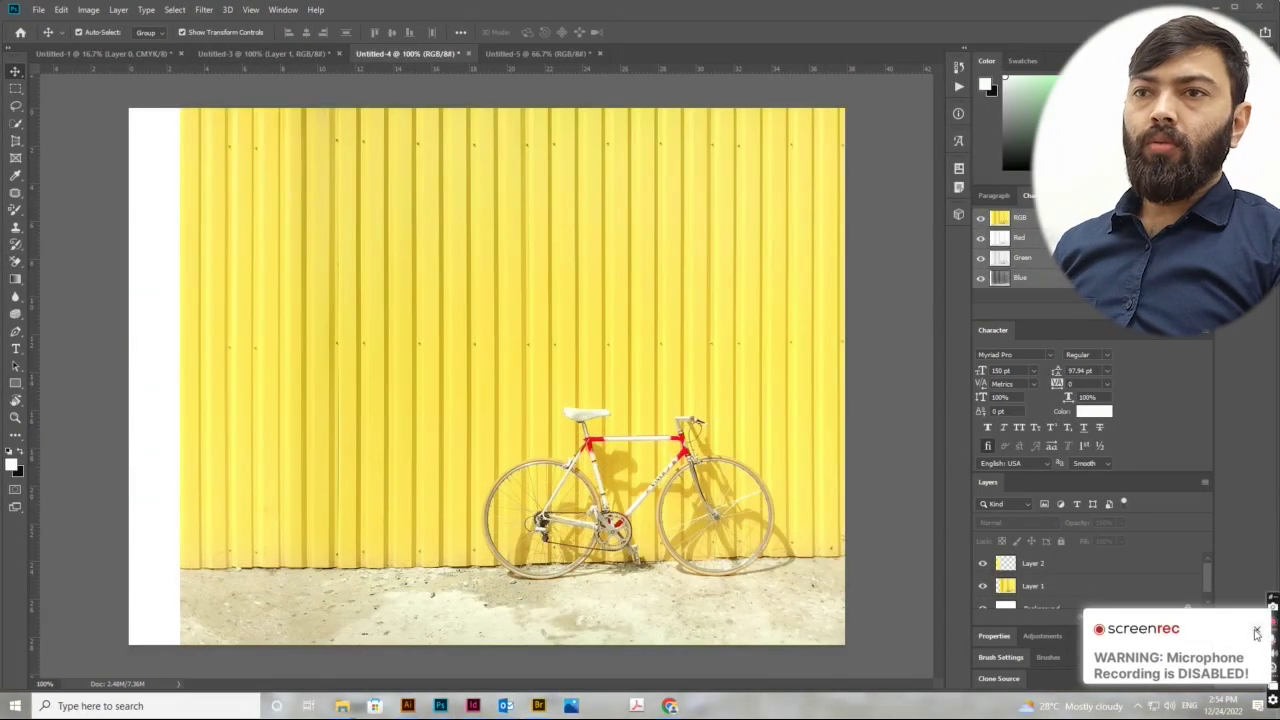
Step: Switch to the woman-in-orange photo and choose the Magic Eraser tool
left_click(1256, 632)
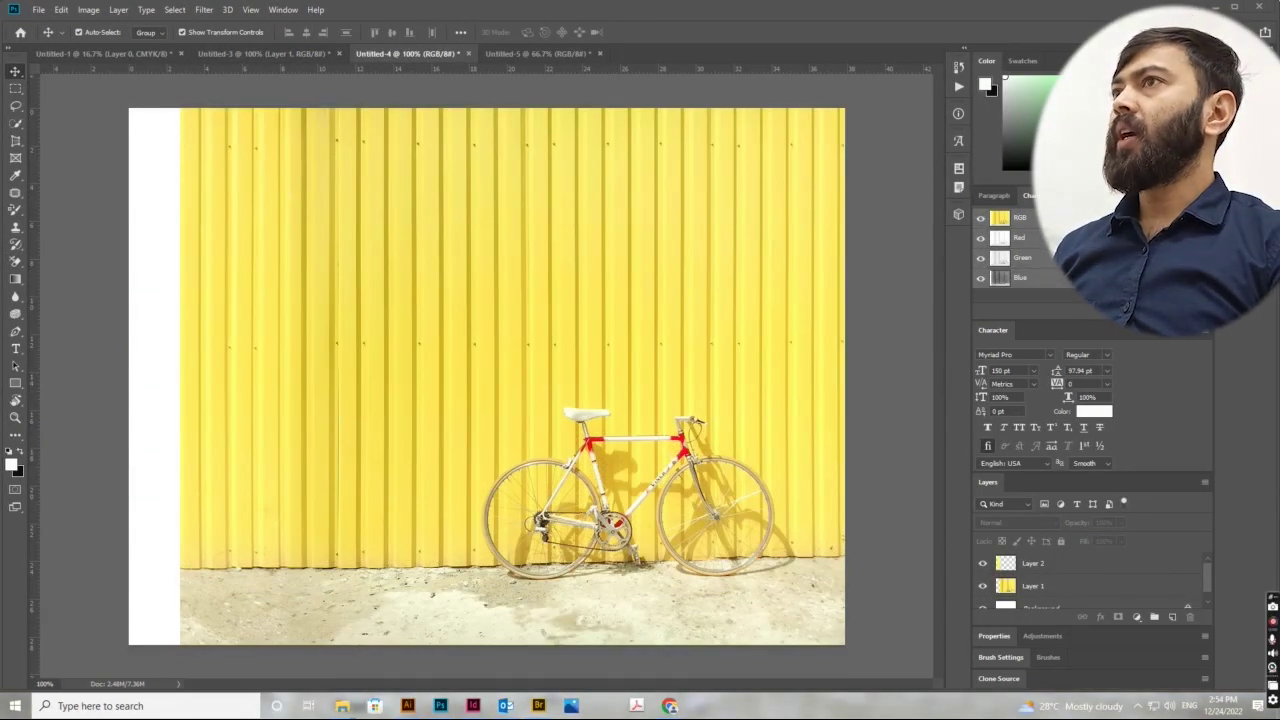
left_click(540, 53)
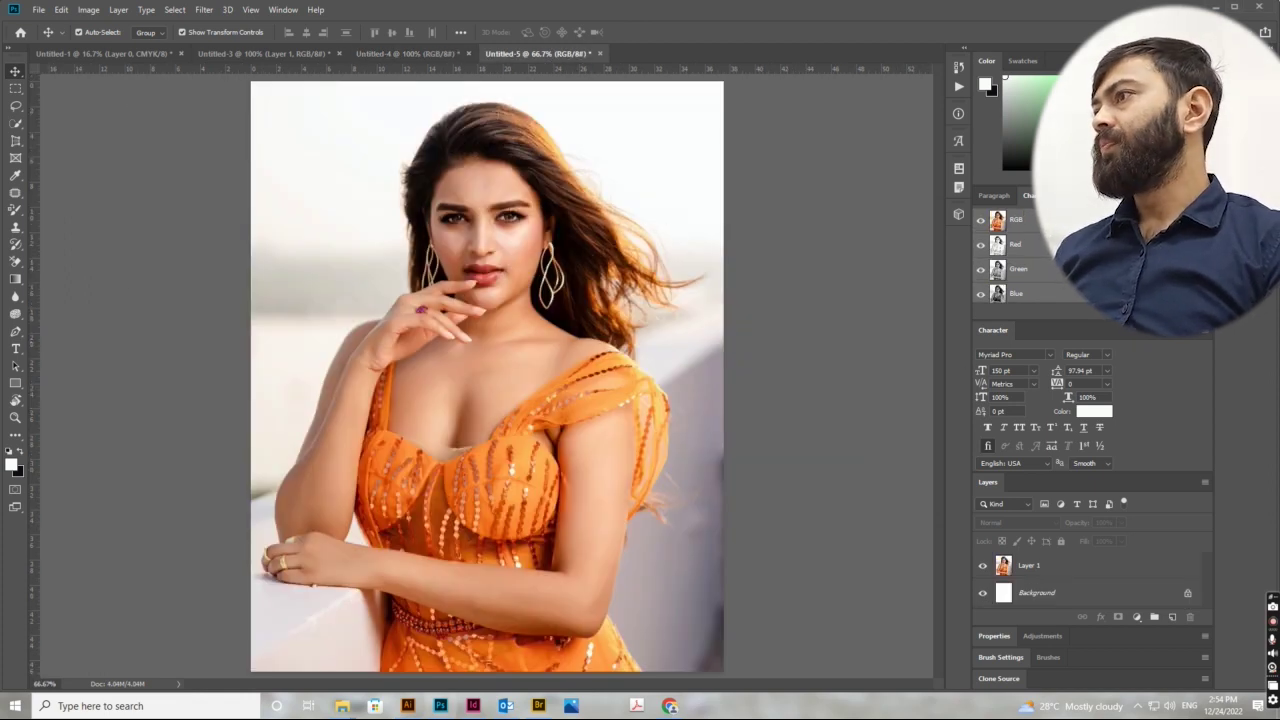
left_click(13, 265)
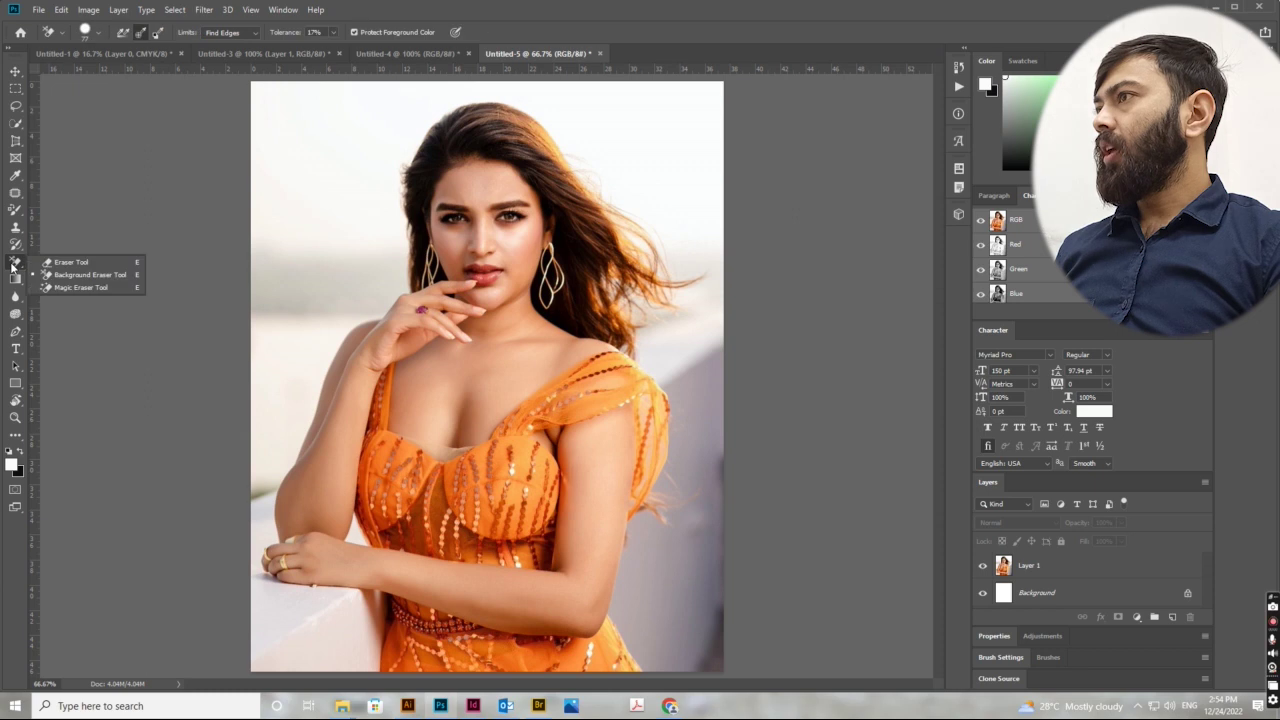
left_click(81, 288)
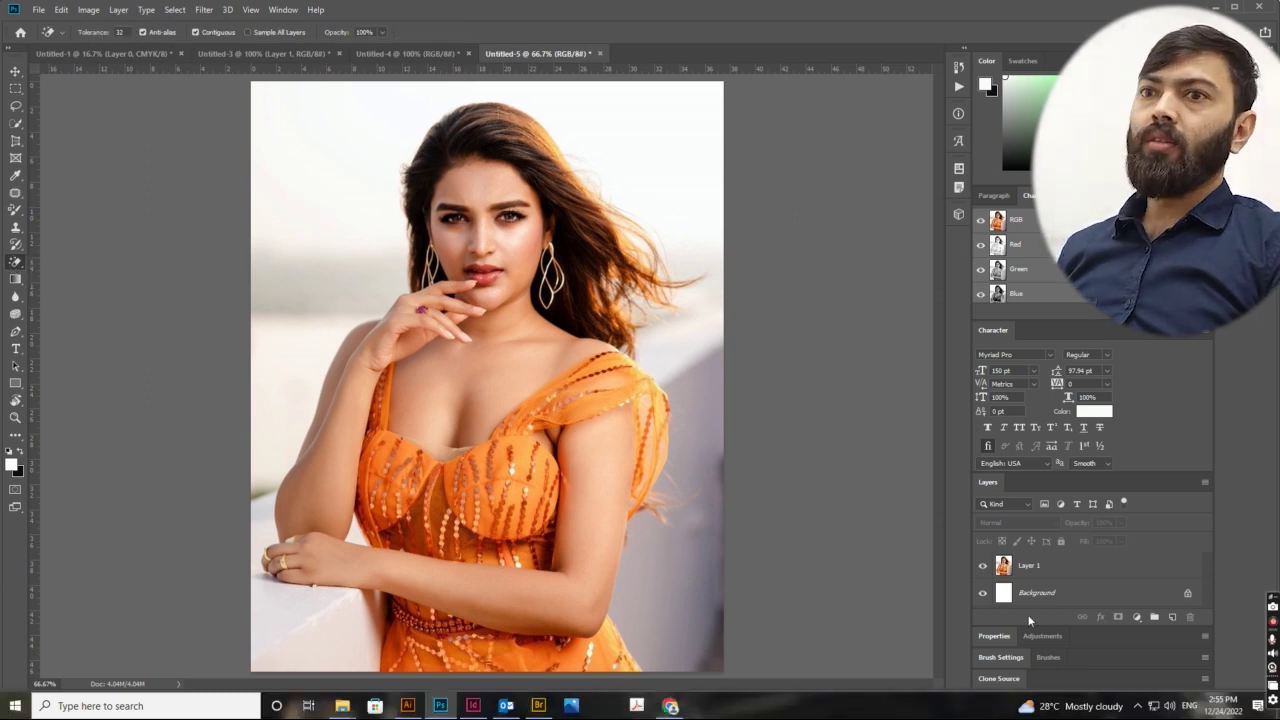
Step: Unlock the Background layer into an editable Layer 0
left_click(1042, 570)
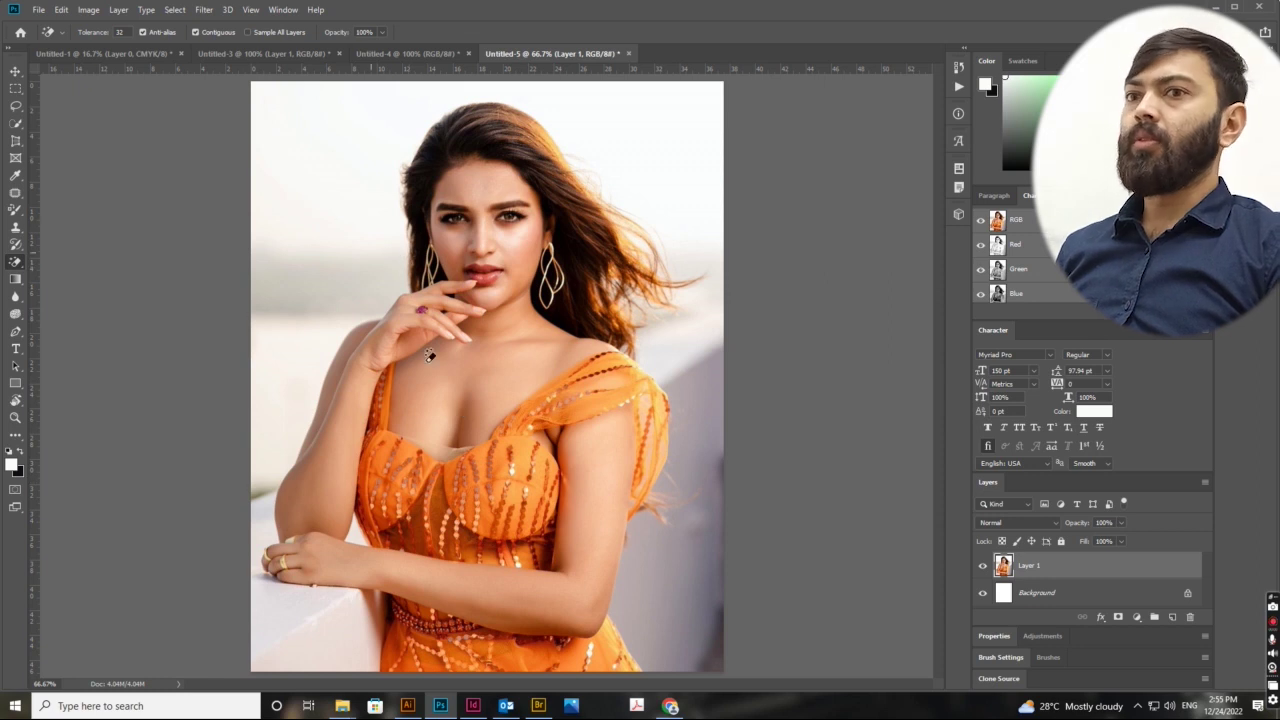
left_click(1188, 594)
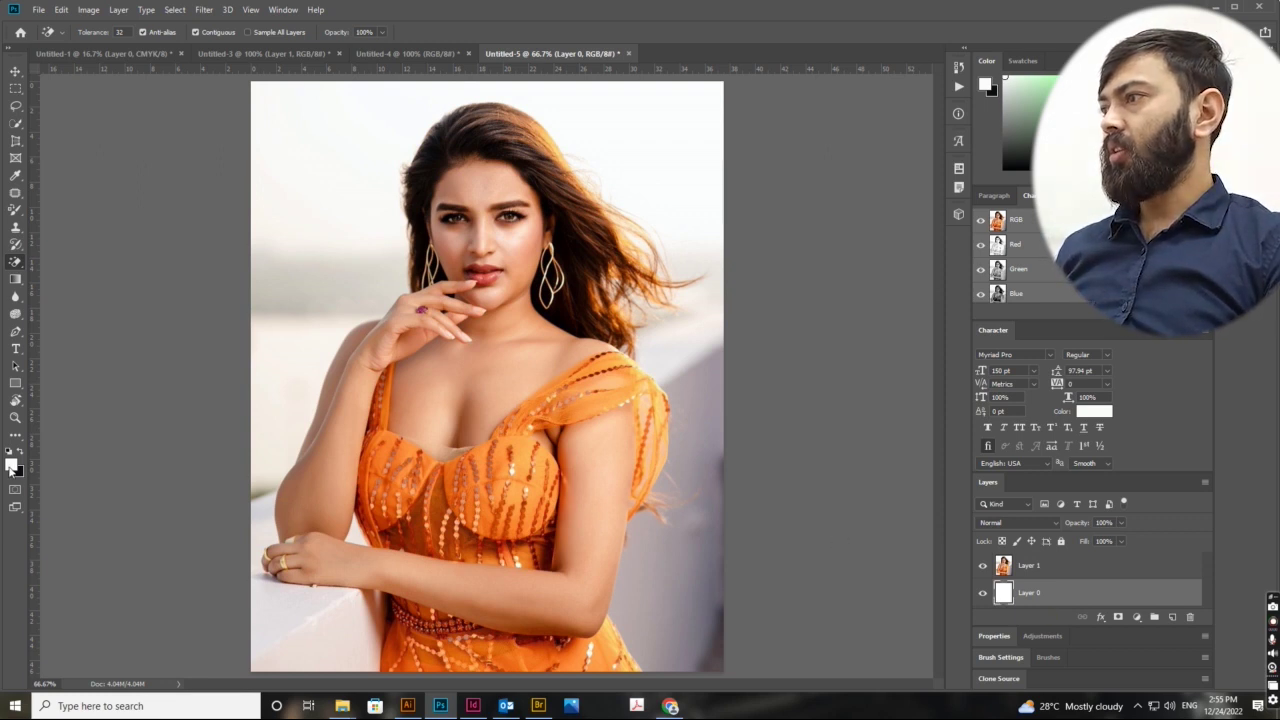
left_click(10, 467)
Step: Pick blue 130ee6 as the foreground colour and fill Layer 0 with it
left_click(1029, 294)
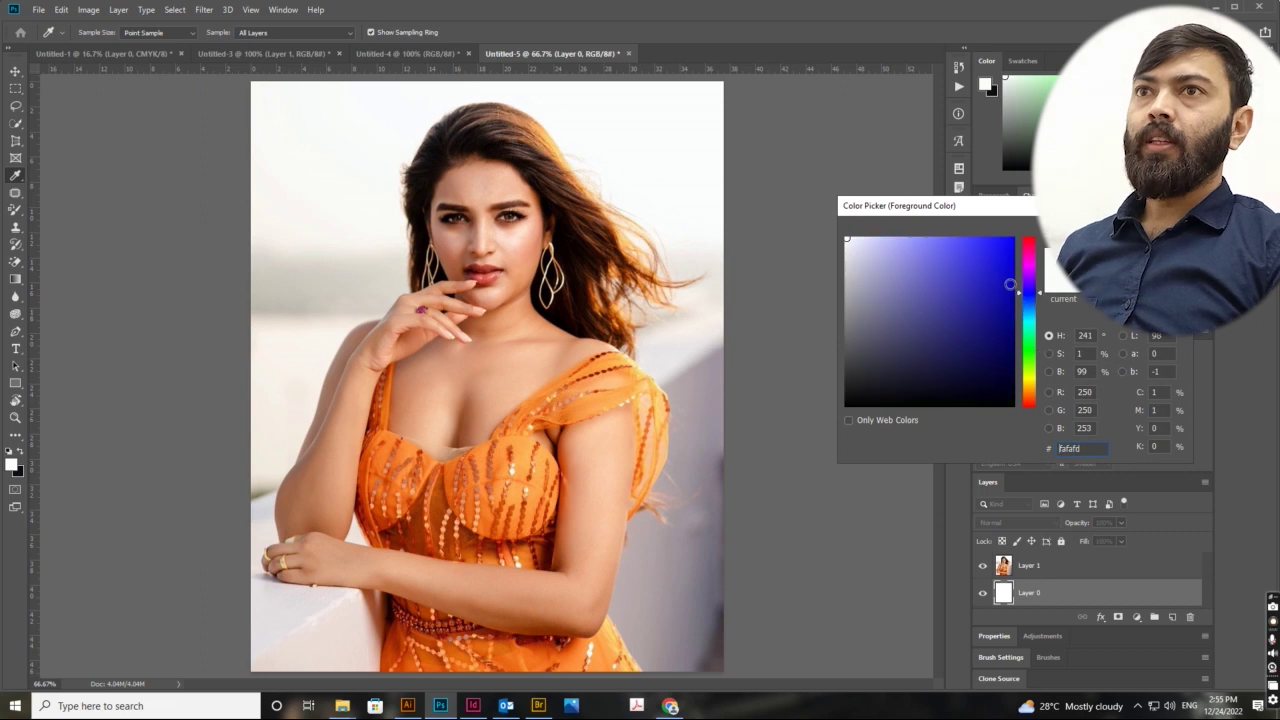
left_click(1004, 253)
key("g")
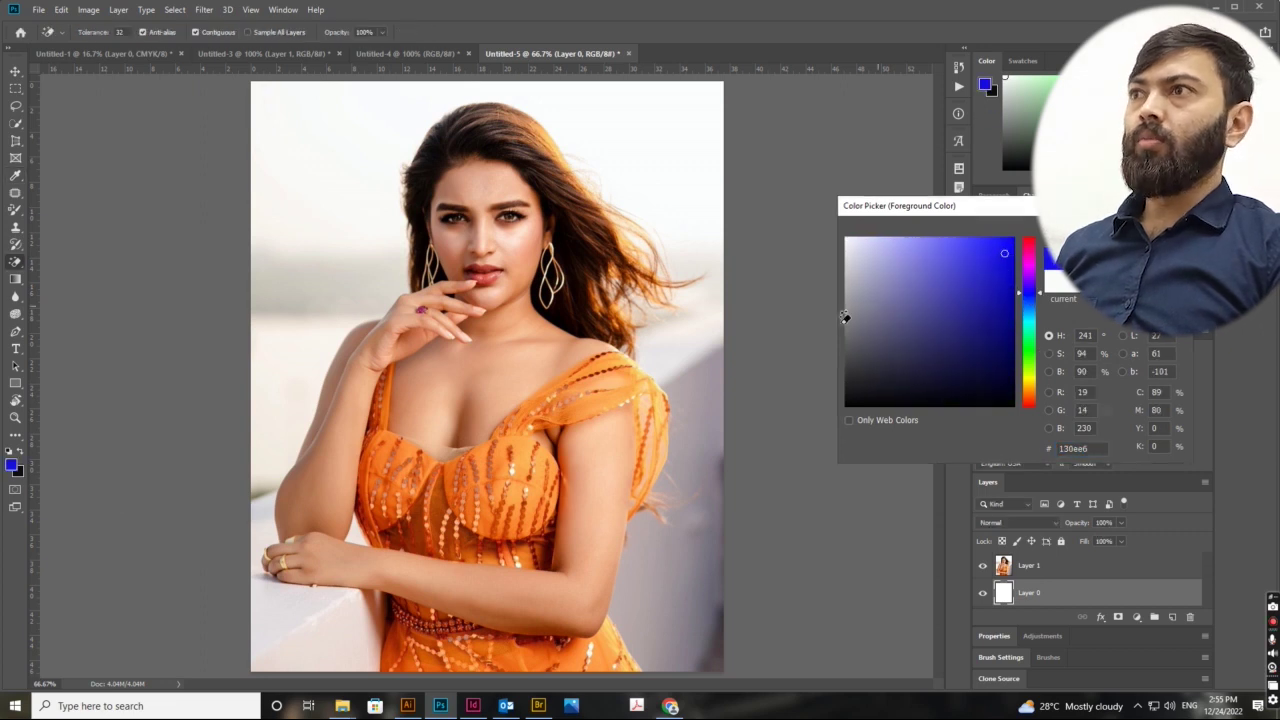
key("Return")
key("alt+BackSpace")
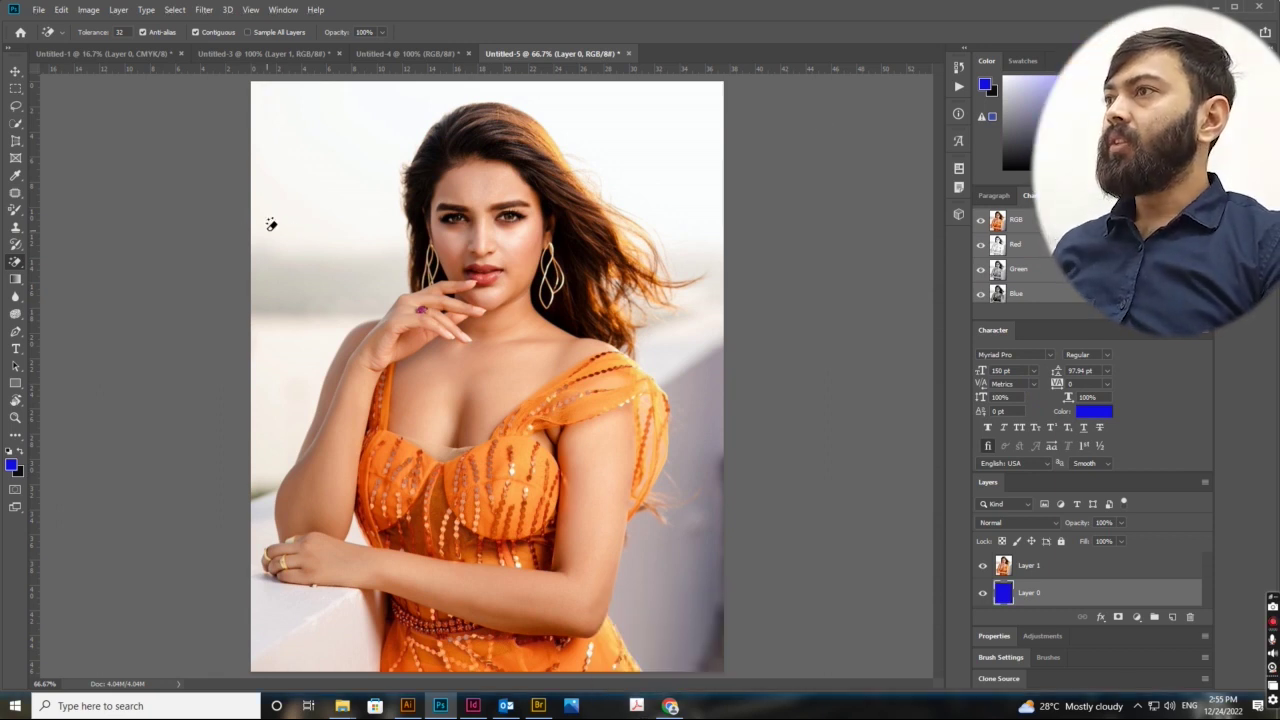
Step: After a test erase on Layer 0, erase the white backdrop left of the woman on Layer 1
left_click(297, 204)
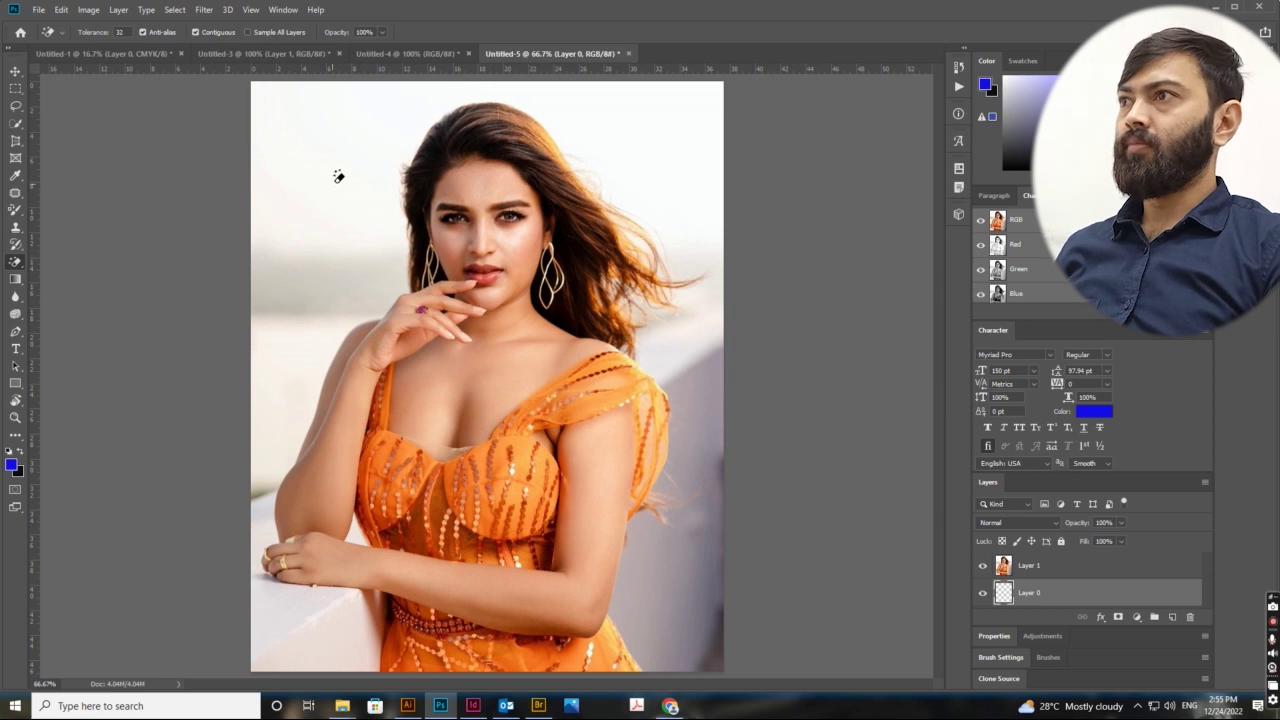
left_click(336, 192)
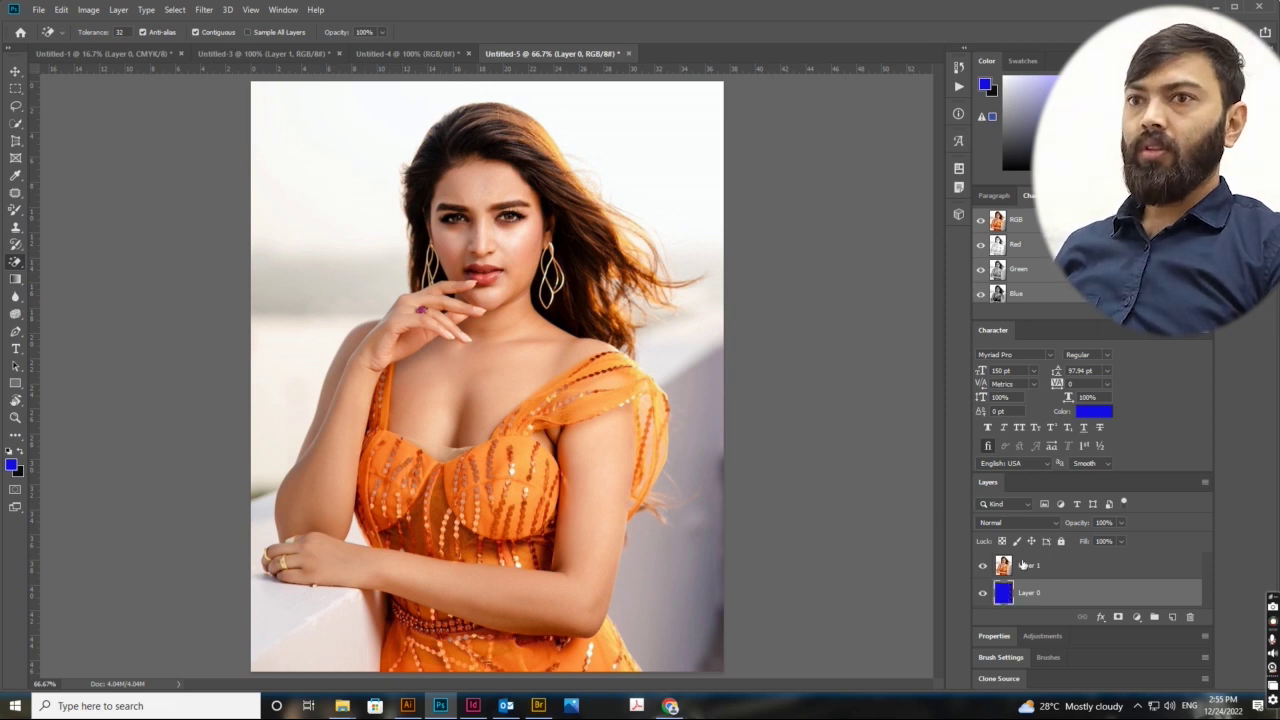
left_click(1022, 565)
left_click(303, 169)
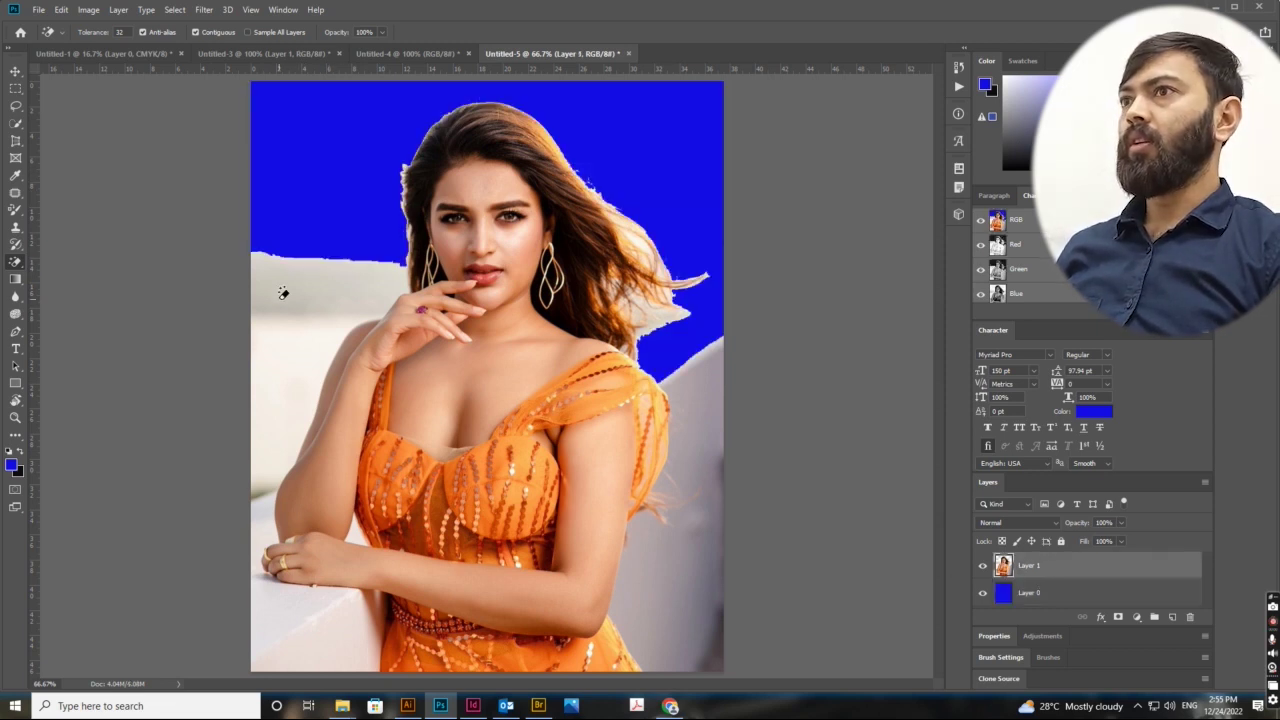
left_click(303, 292)
left_click(274, 380)
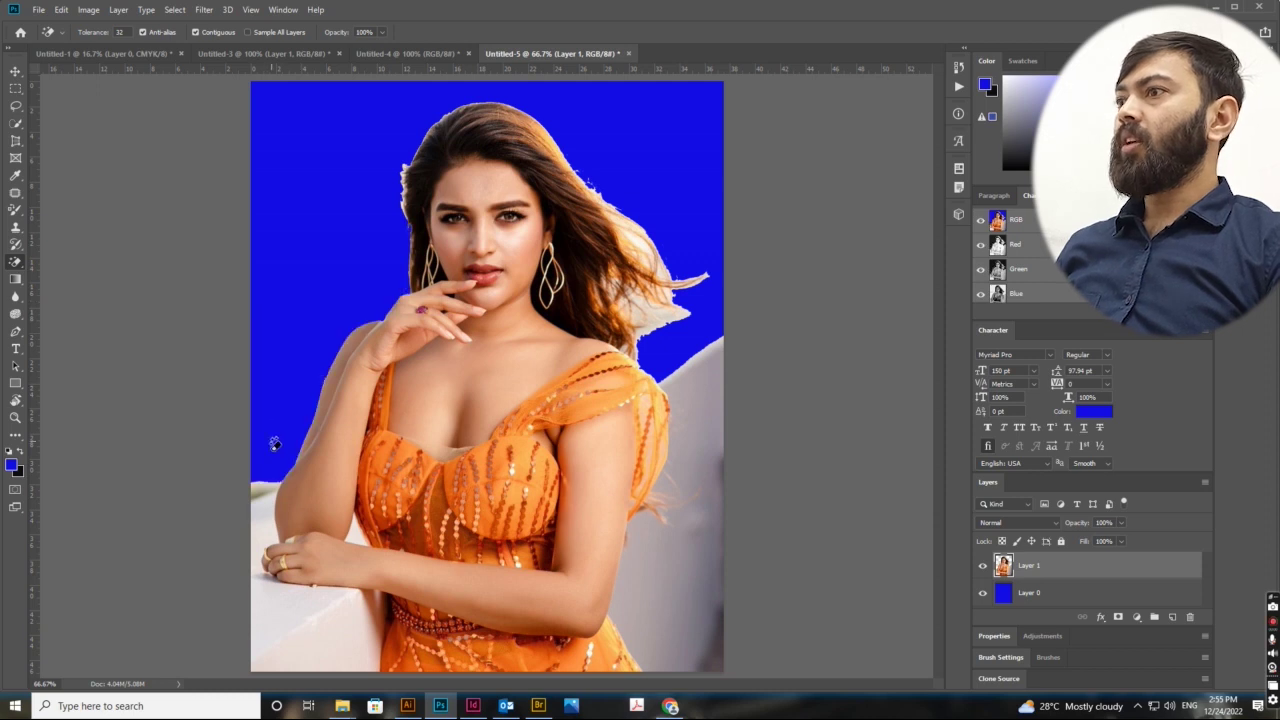
left_click(314, 634)
left_click(258, 488)
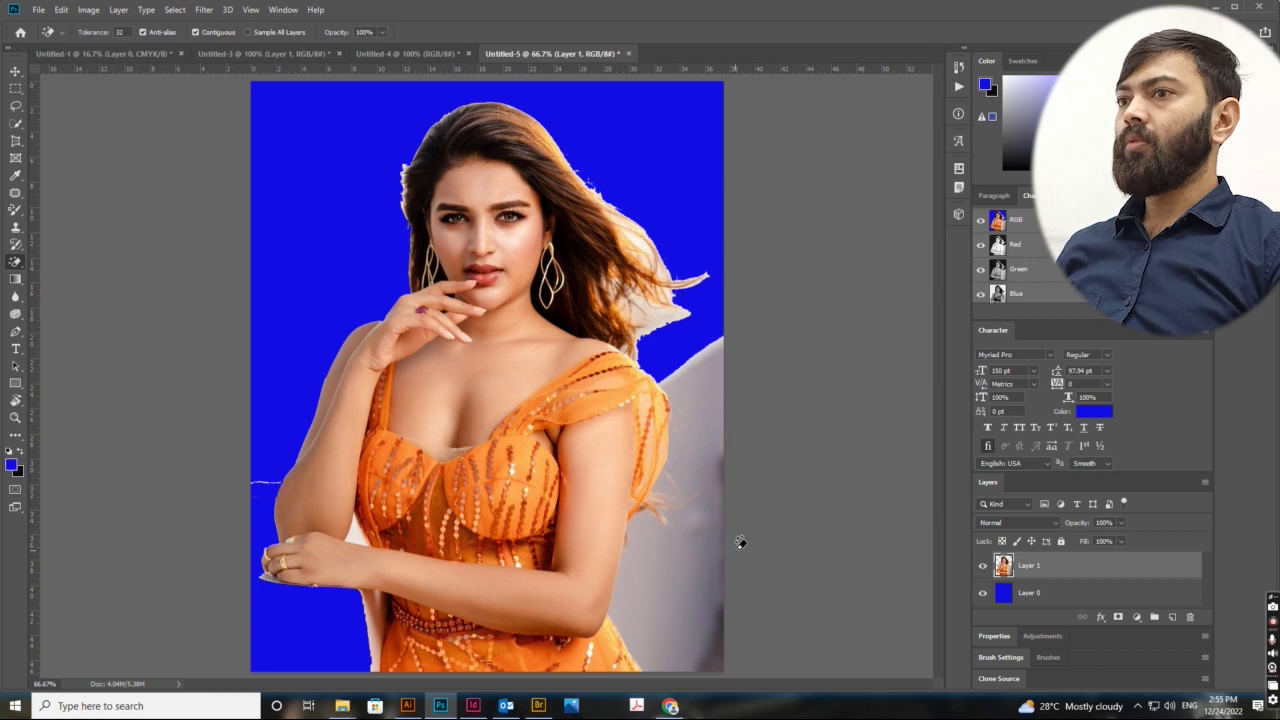
Step: Erase the grey and white fringes on her right side, in her hair and beside her dress
left_click(699, 530)
left_click(641, 580)
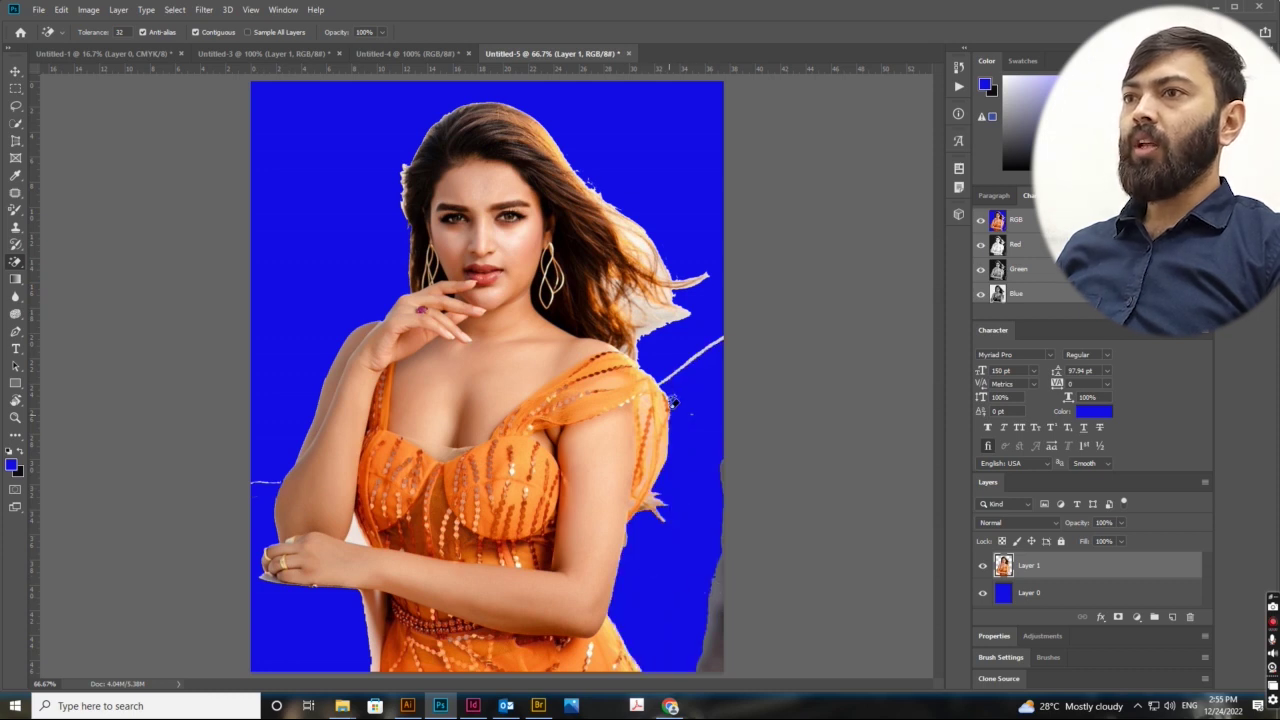
left_click(685, 363)
left_click(690, 309)
left_click(643, 238)
left_click(711, 610)
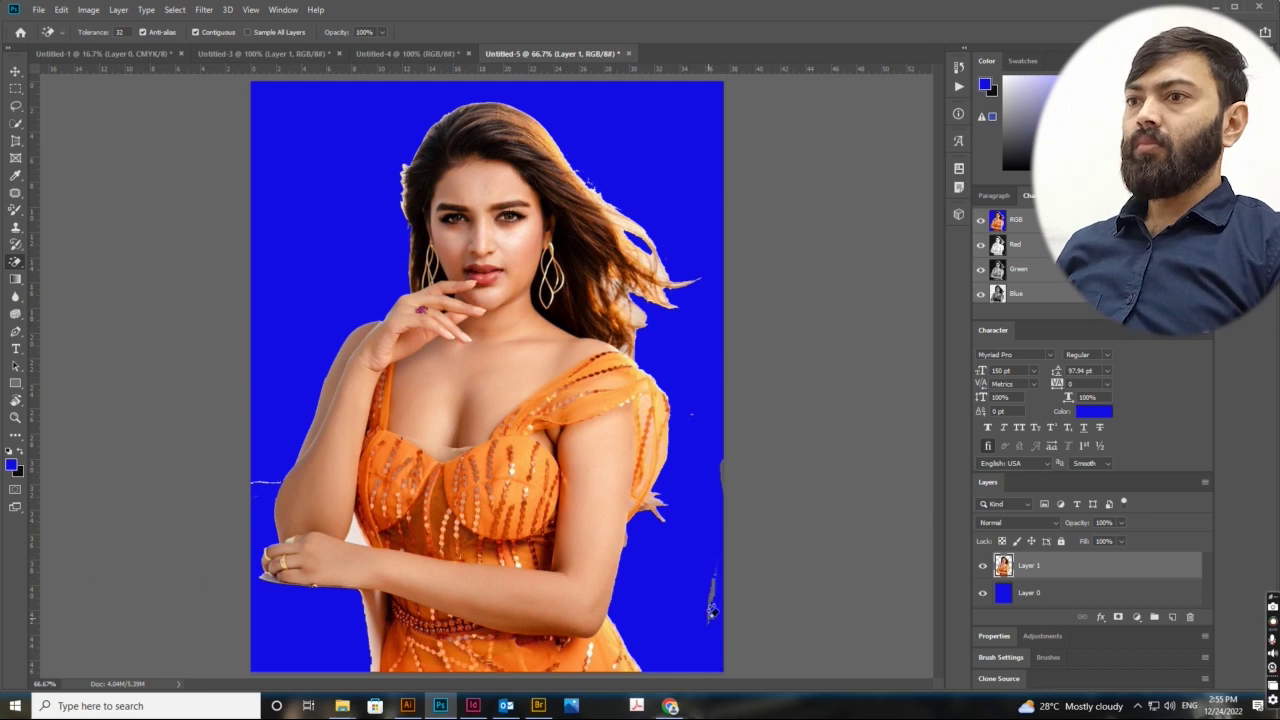
left_click(352, 545)
left_click(372, 622)
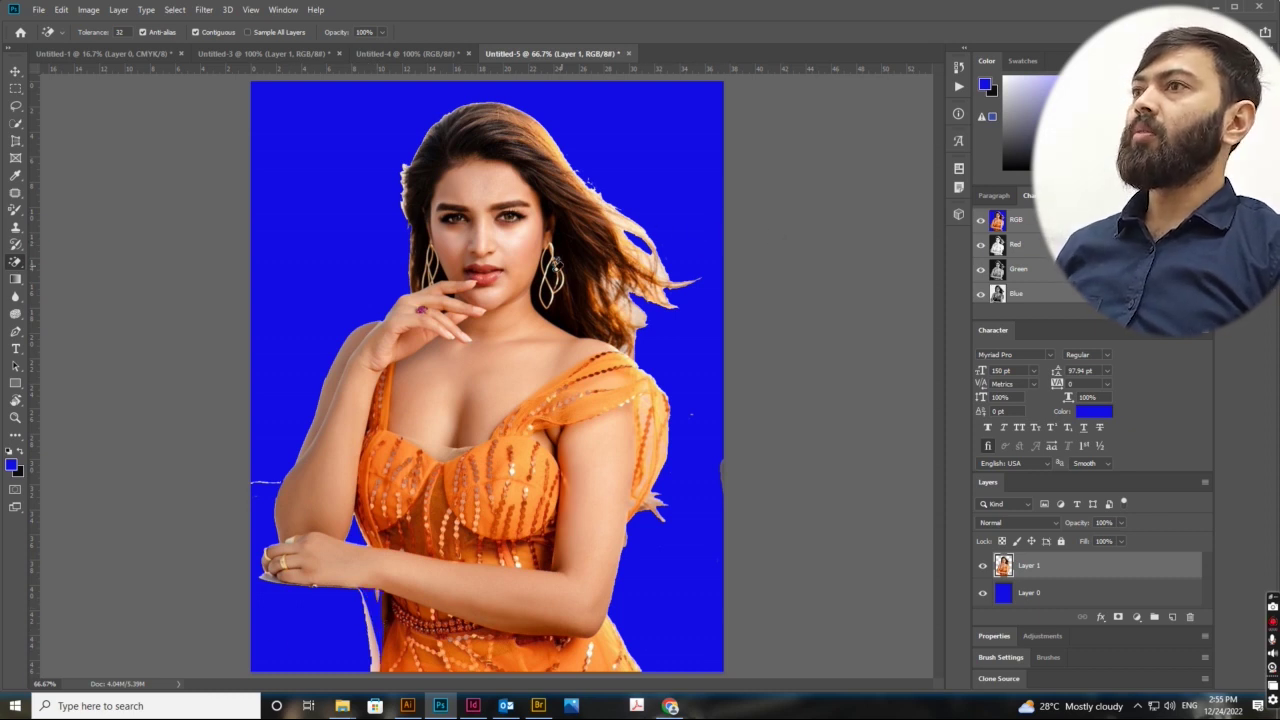
Step: Try erasing Layer 0's blue background, then undo it
left_click(1049, 596)
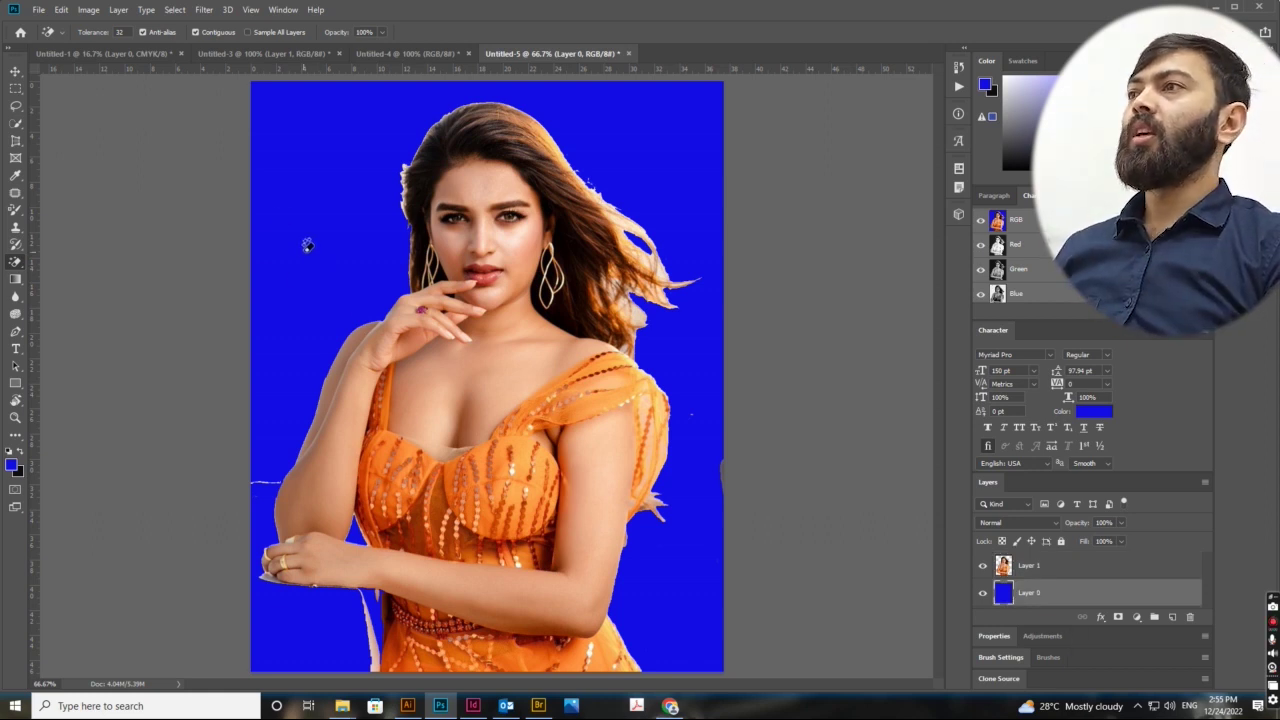
left_click(307, 245)
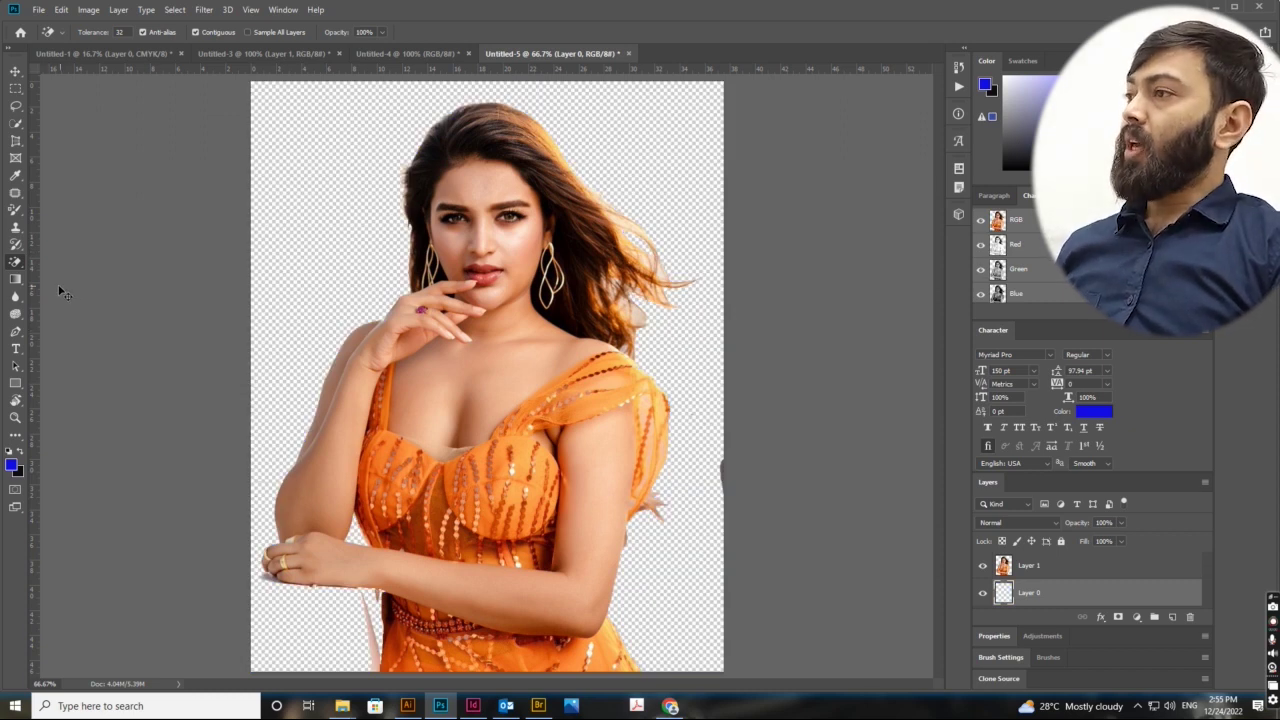
key("ctrl+z")
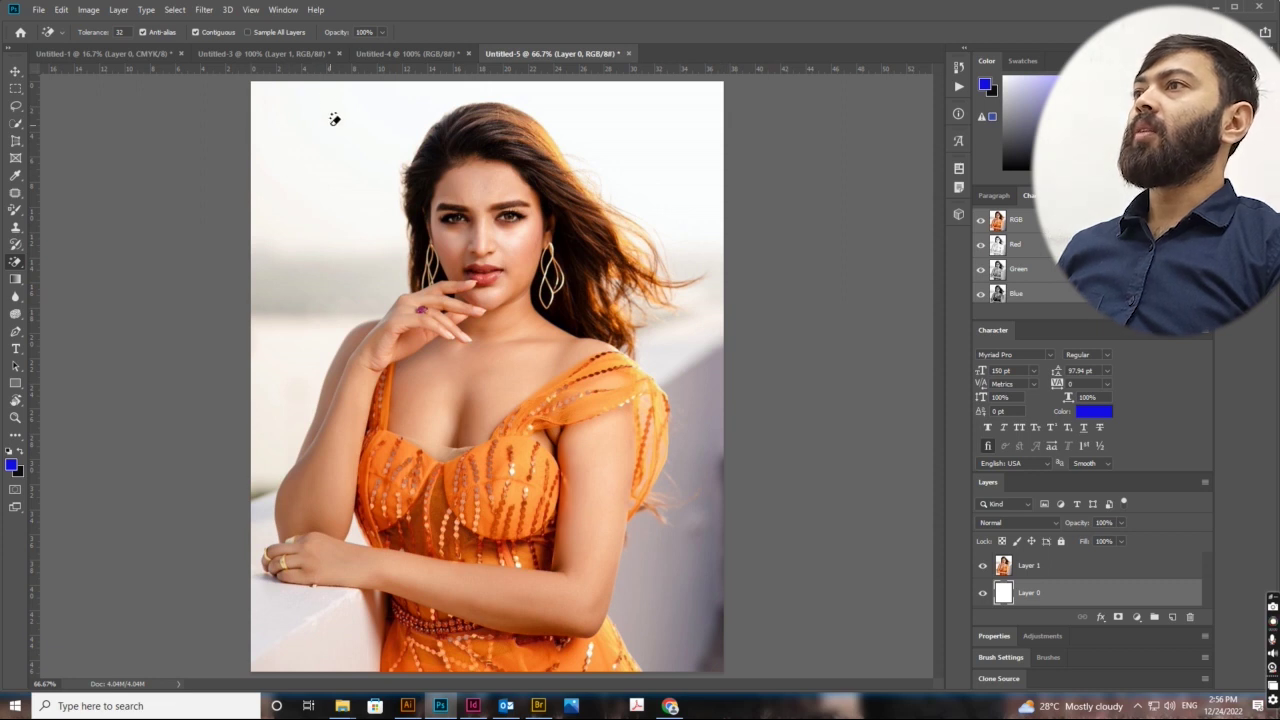
left_click(332, 120)
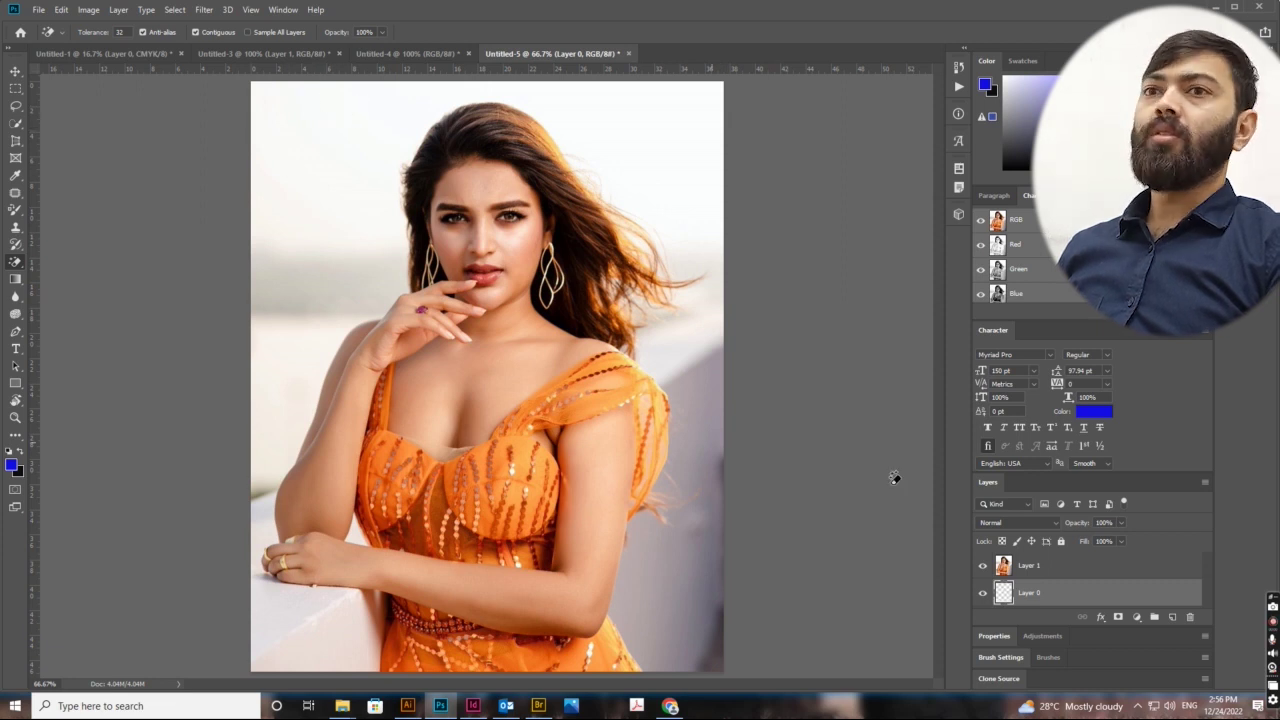
key("ctrl+z")
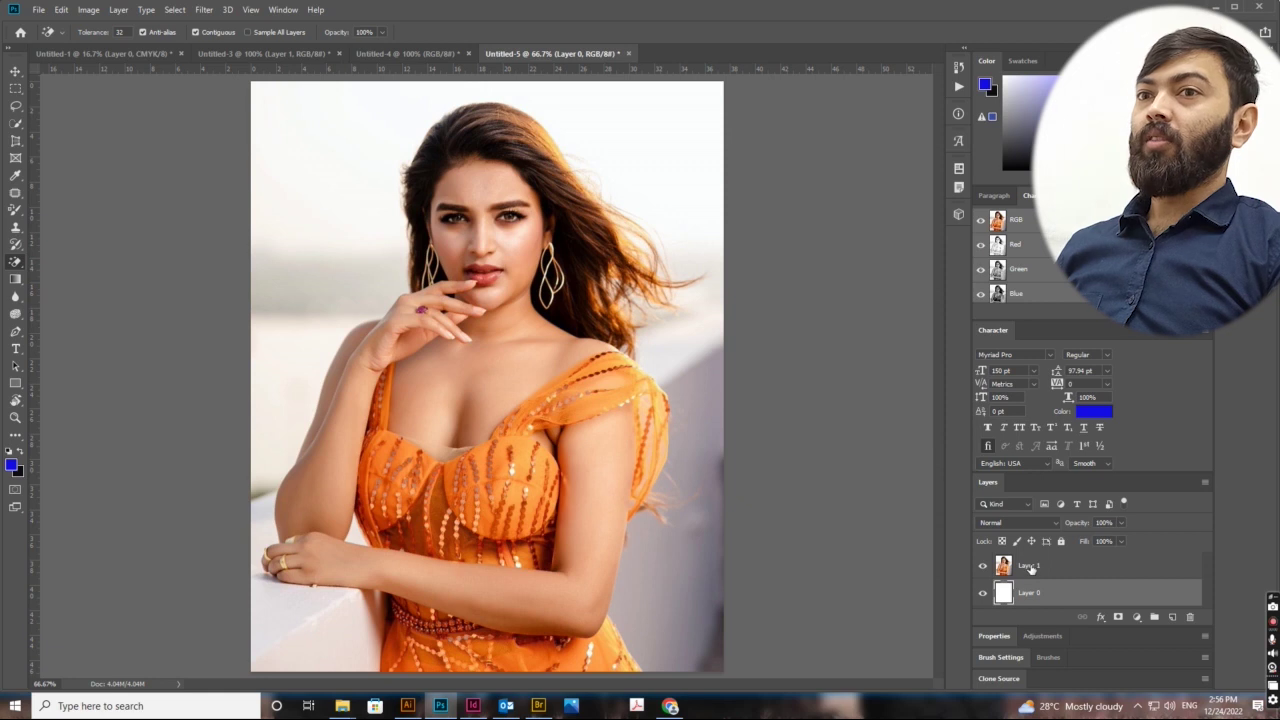
left_click(1031, 569)
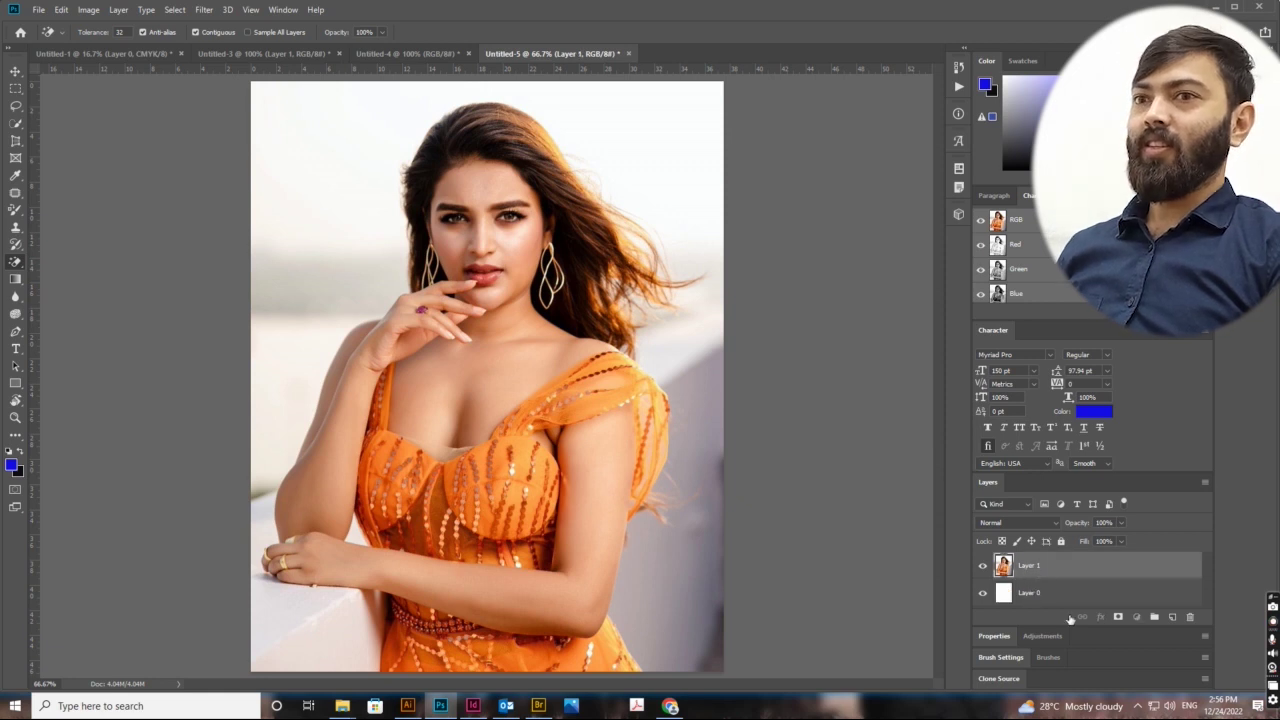
left_click(1060, 595)
key("alt+BackSpace")
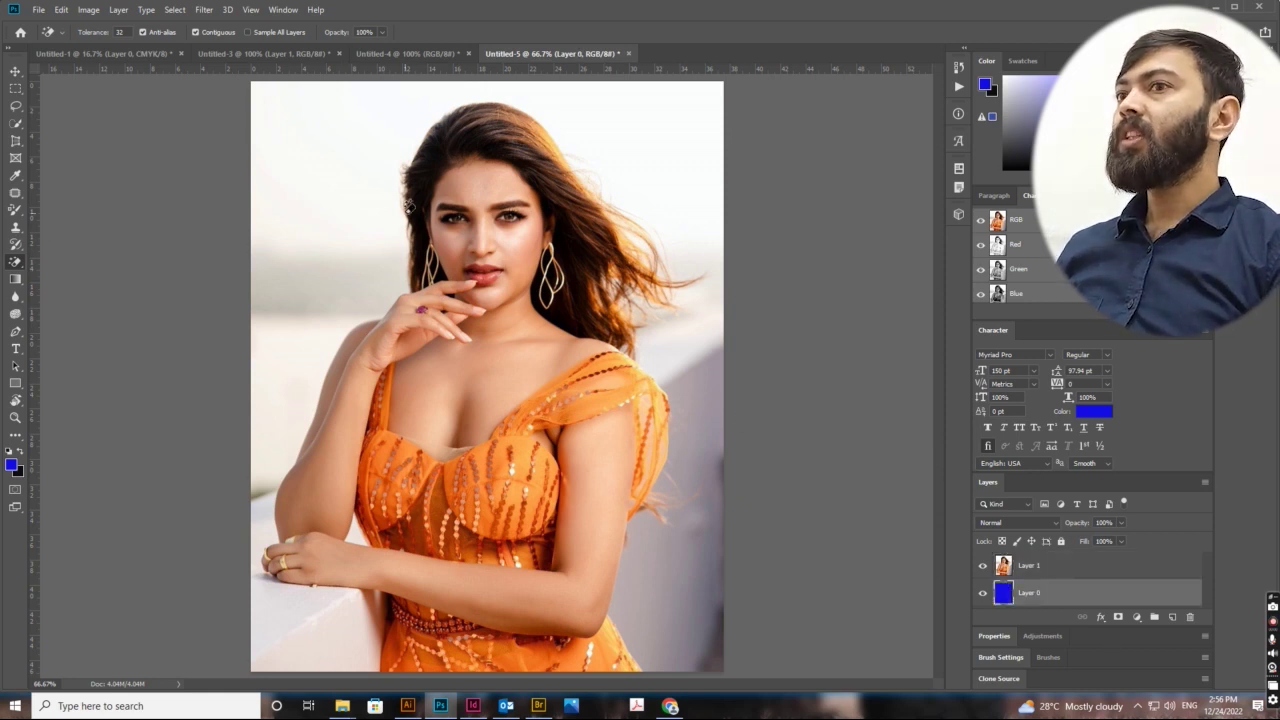
left_click(355, 143)
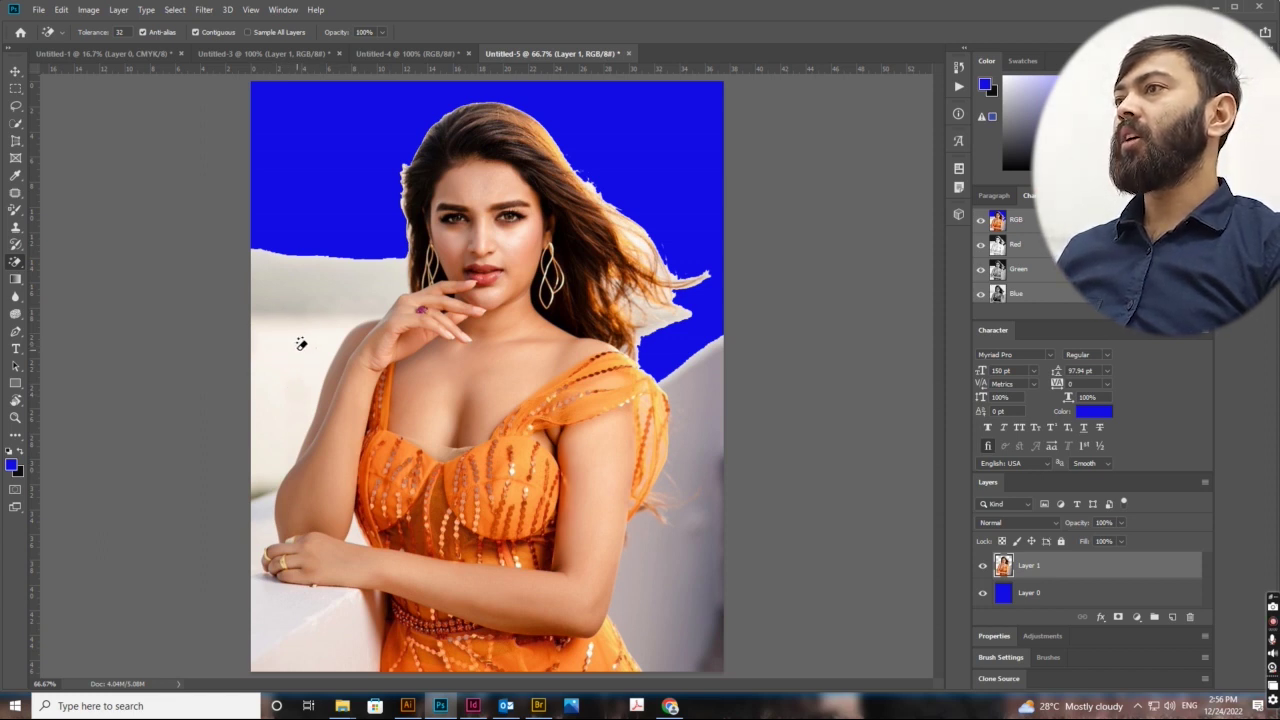
left_click(298, 344)
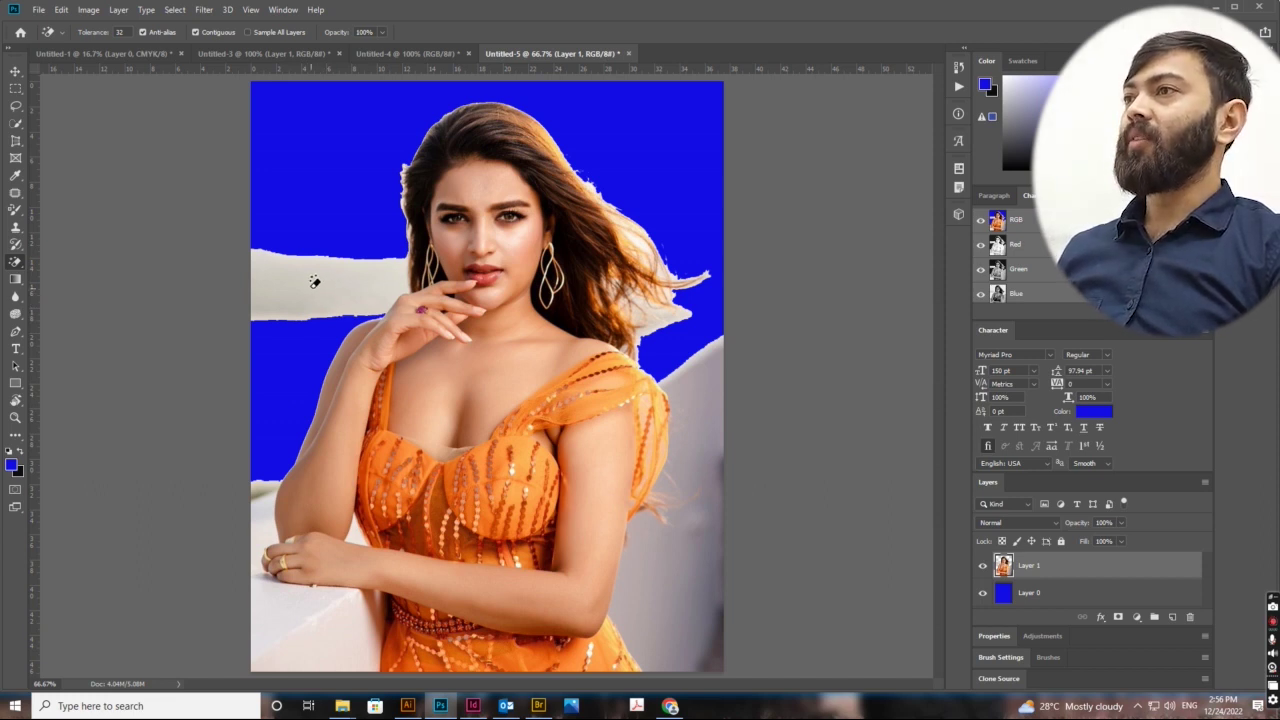
left_click(315, 281)
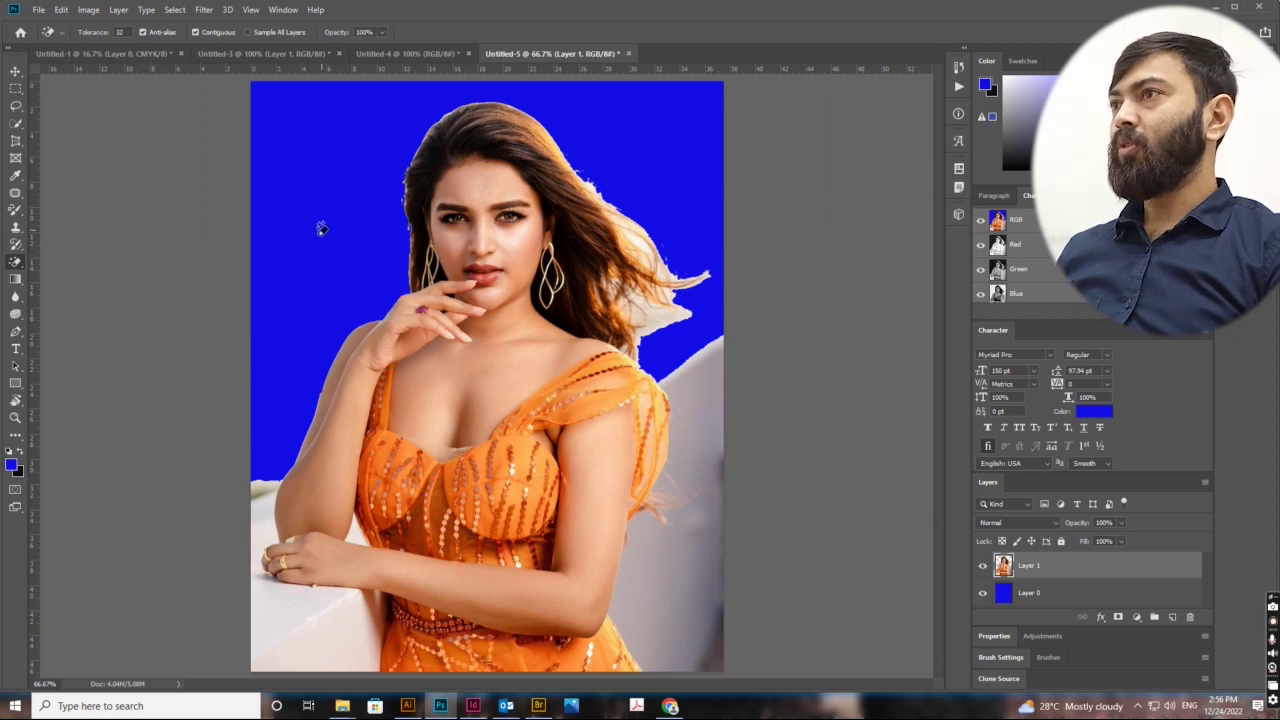
key("ctrl+z")
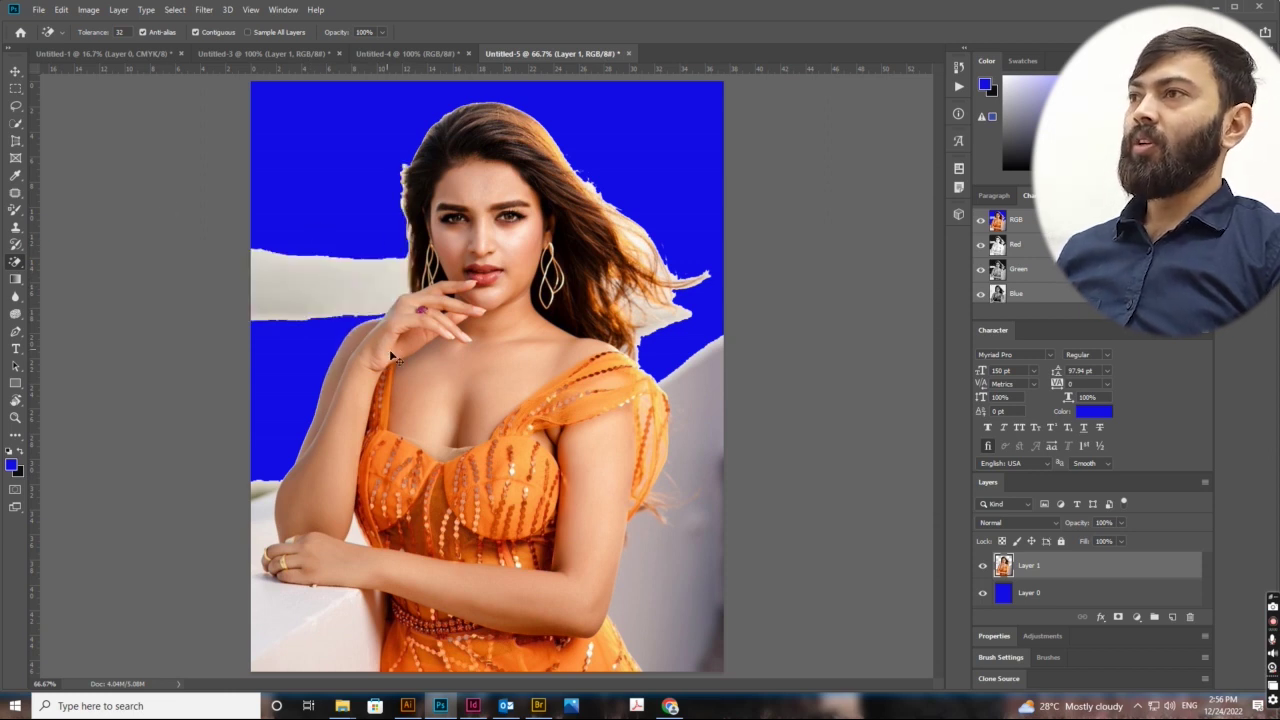
key("ctrl+z")
key("ctrl+z")
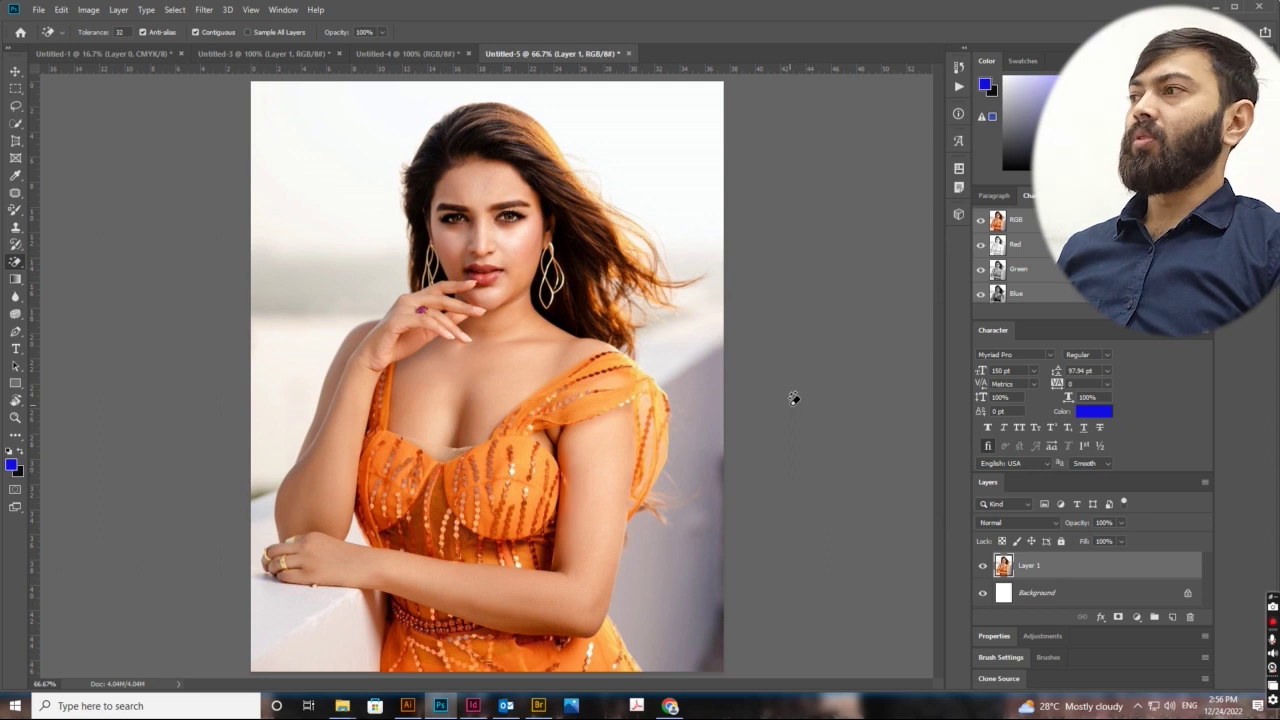
Step: Select the Background Eraser and unlock the white Background into Layer 0
right_click(16, 263)
left_click(77, 271)
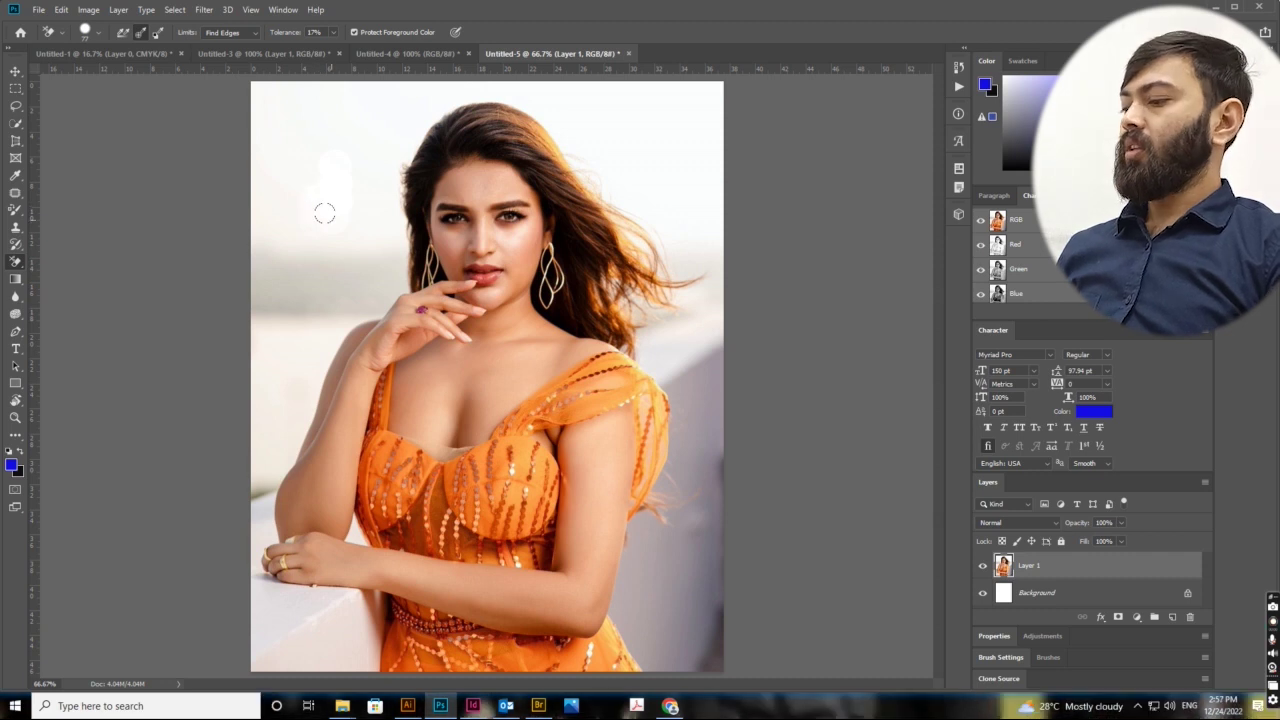
key("ctrl+z")
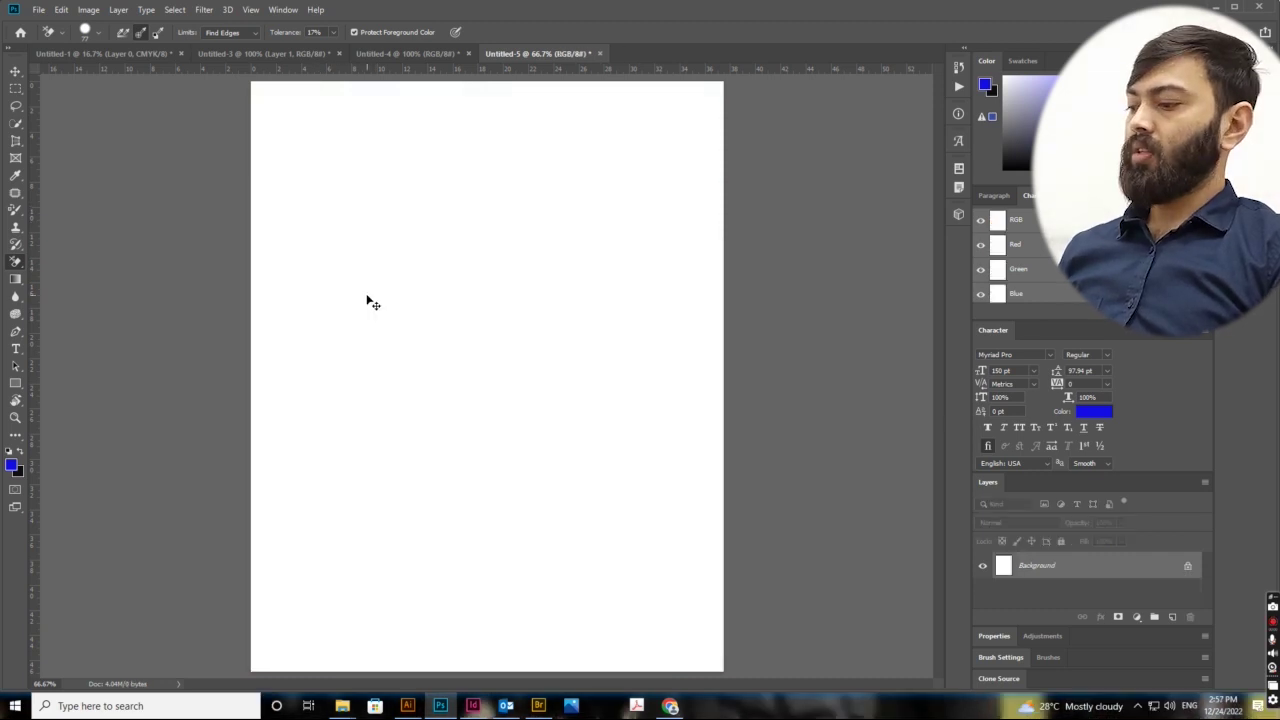
key("ctrl+shift+z")
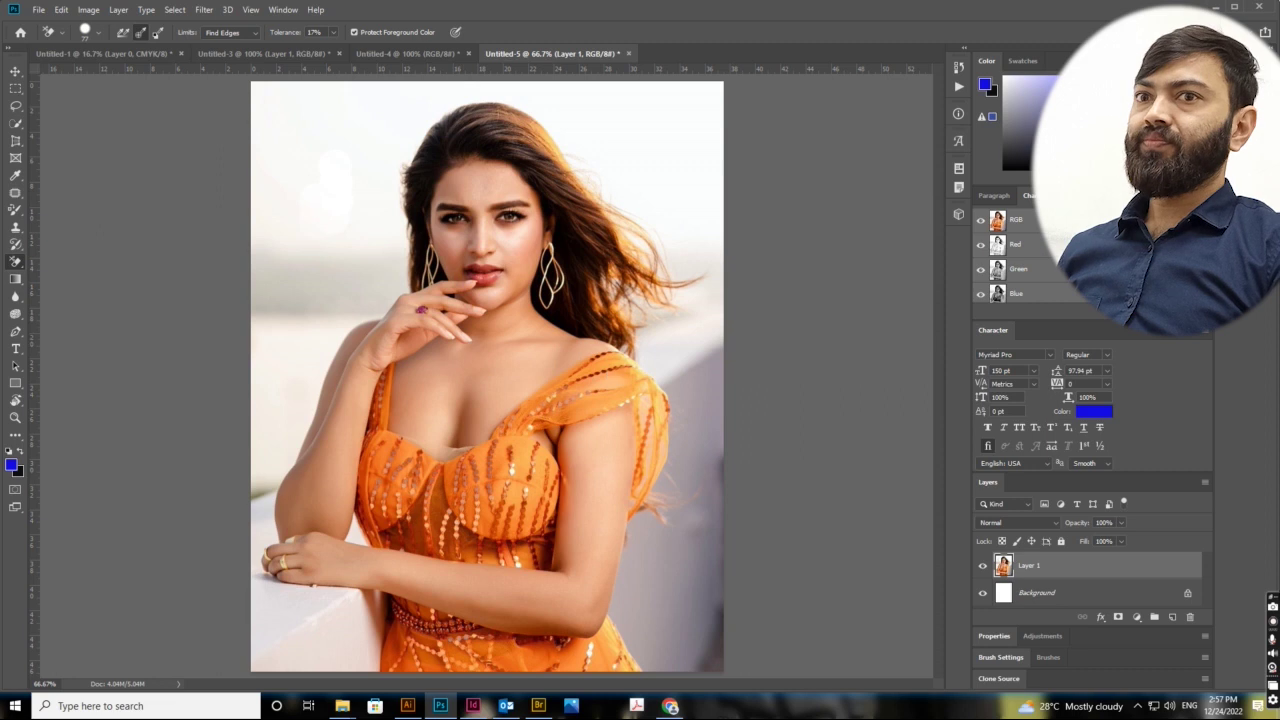
left_click(1187, 593)
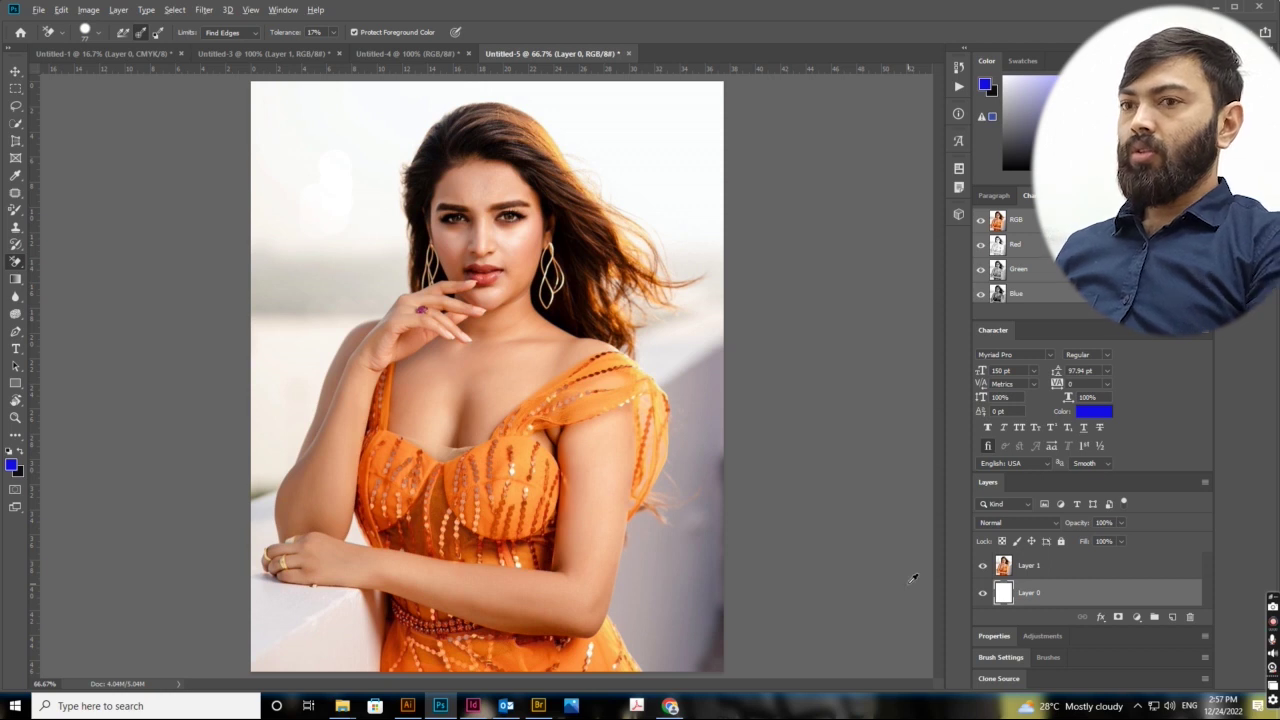
Step: Fill Layer 0 with blue, try a black fill, then refill it with blue
key("alt+BackSpace")
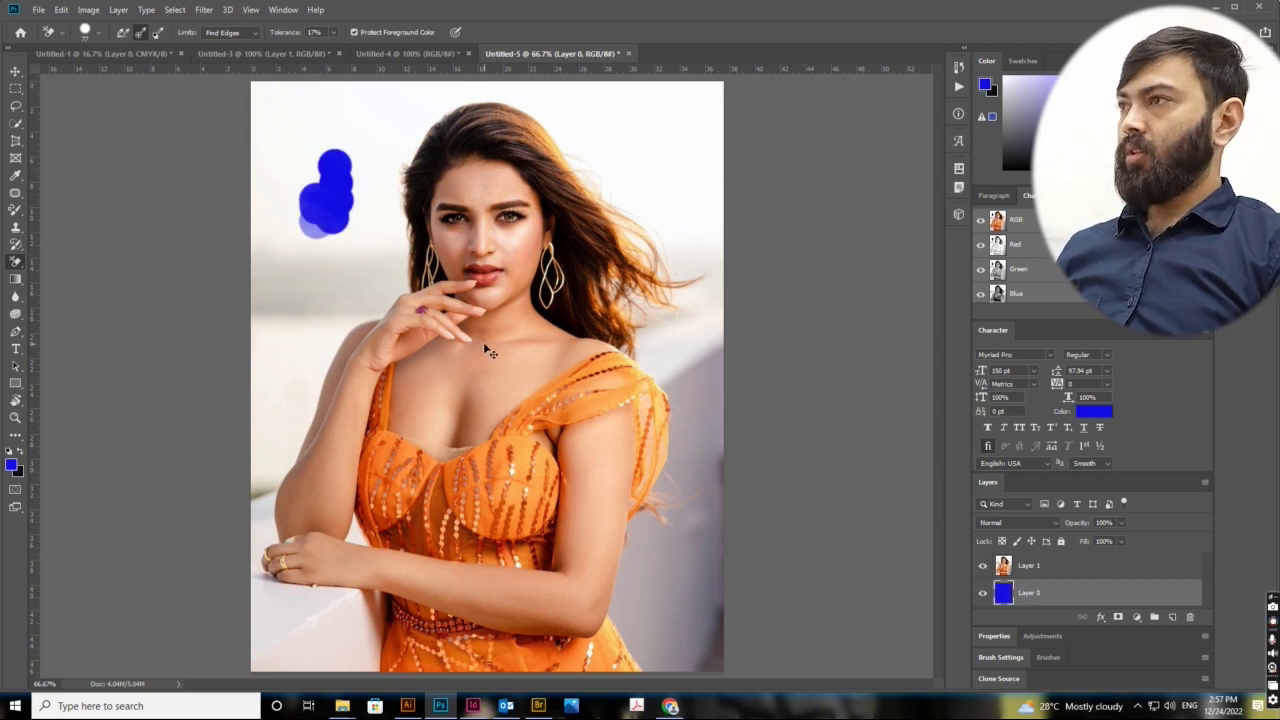
key("ctrl+z")
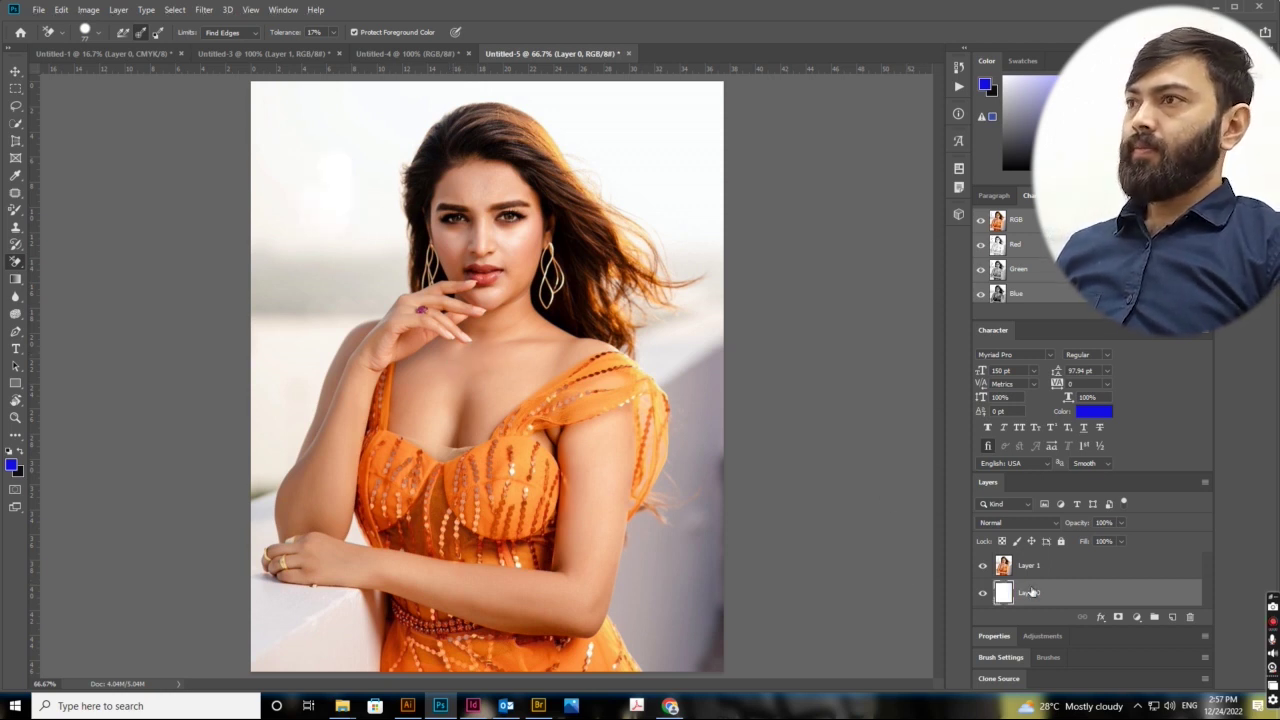
key("ctrl+z")
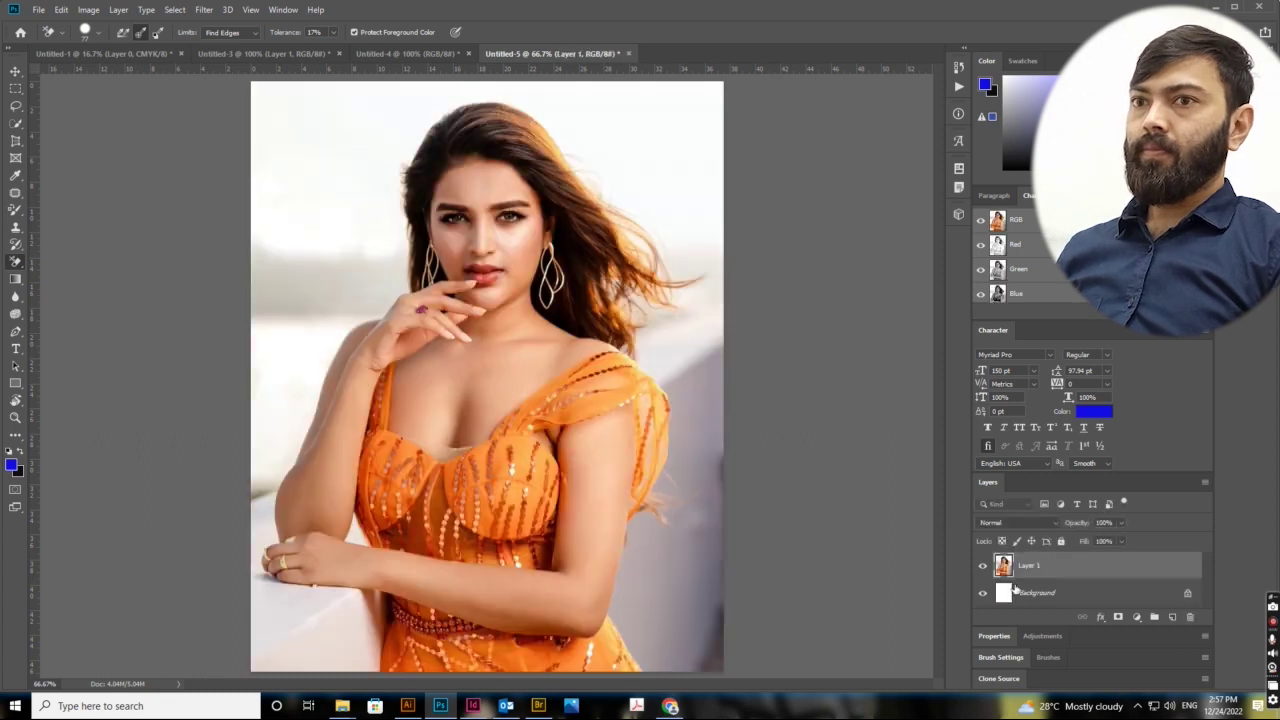
key("ctrl+shift+z")
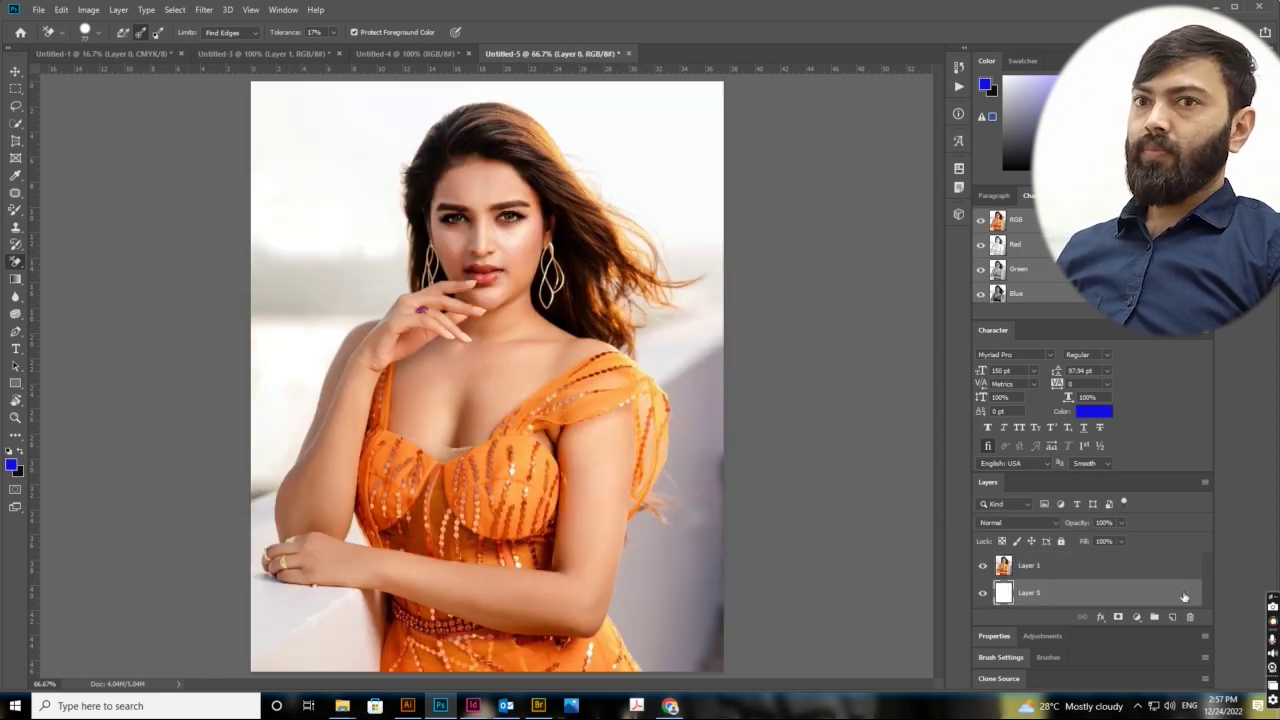
key("ctrl+shift+z")
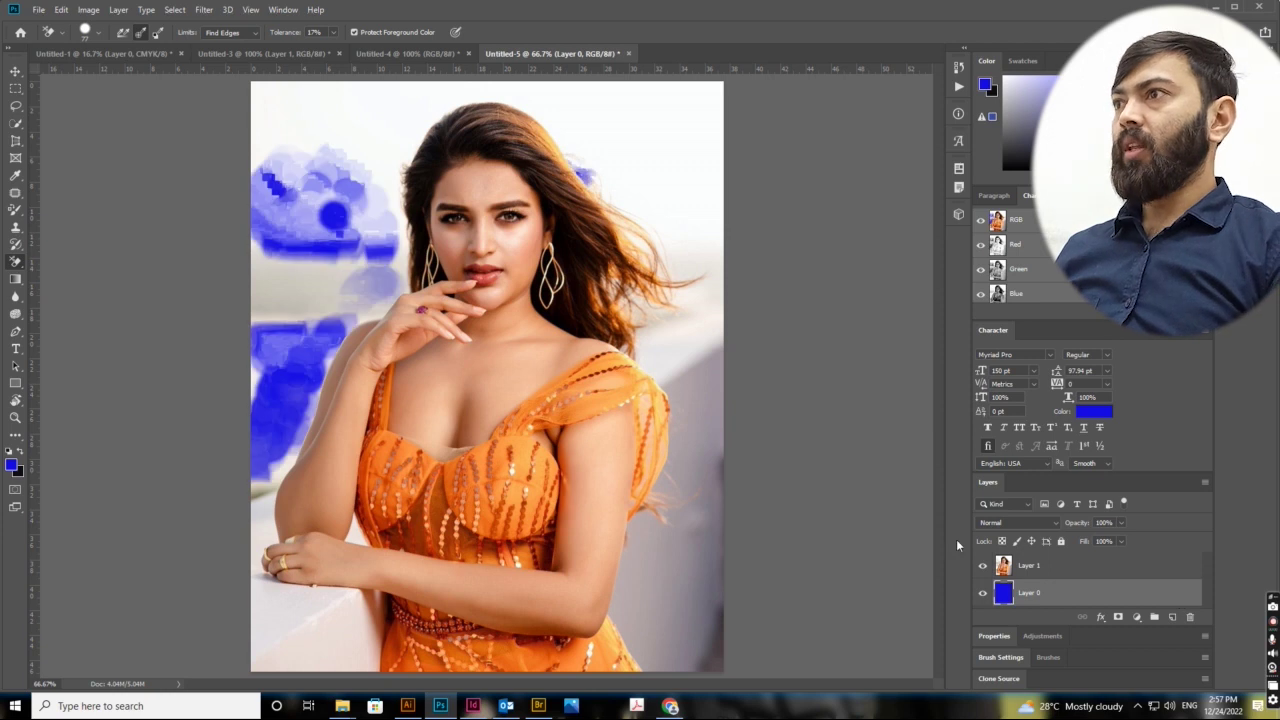
key("ctrl+z")
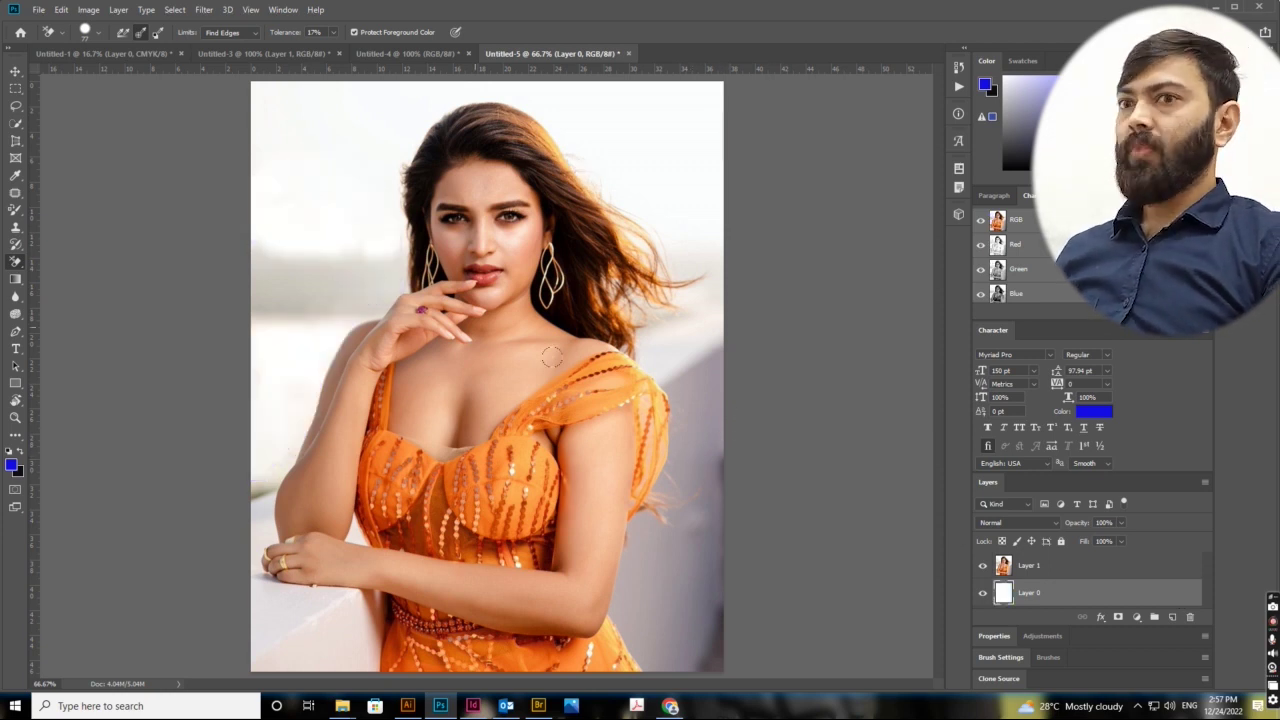
key("ctrl+BackSpace")
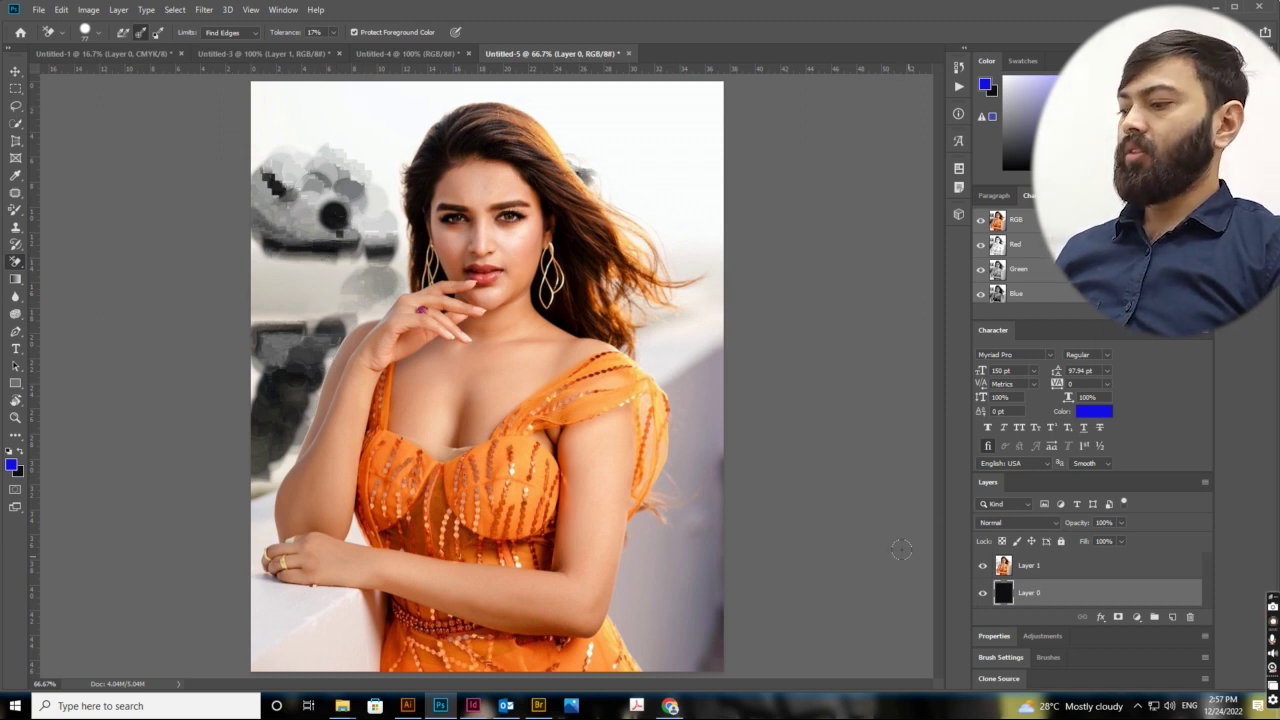
key("alt+BackSpace")
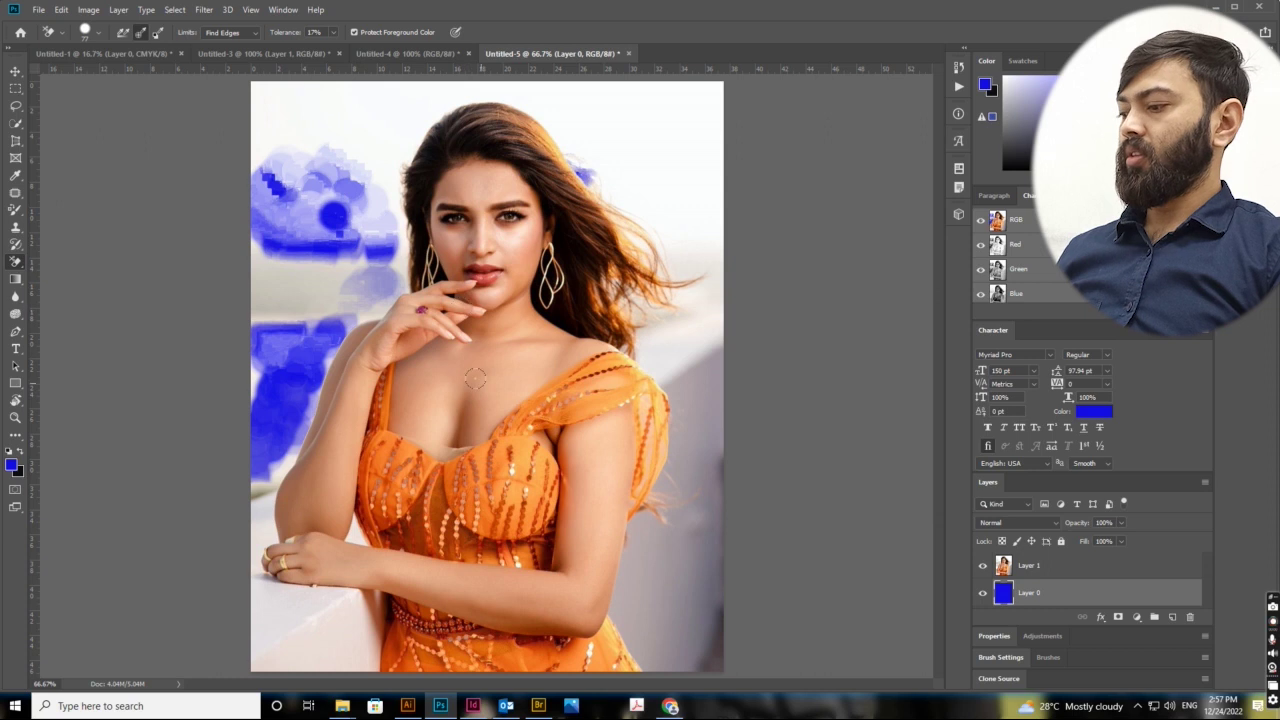
Step: On Layer 1, erase the white backdrop across the photo's top and left side
left_click(1095, 565)
mouse_move(339, 103)
left_mouse_down()
mouse_move(335, 150)
mouse_move(290, 235)
mouse_move(295, 130)
mouse_move(316, 125)
mouse_move(400, 240)
left_mouse_up()
mouse_move(470, 95)
left_mouse_down()
mouse_move(575, 150)
mouse_move(594, 103)
mouse_move(612, 140)
mouse_move(575, 160)
mouse_move(650, 215)
mouse_move(640, 100)
mouse_move(665, 120)
mouse_move(700, 230)
mouse_move(692, 262)
mouse_move(660, 240)
mouse_move(684, 296)
mouse_move(669, 181)
mouse_move(707, 340)
left_mouse_up()
mouse_move(350, 650)
left_mouse_down()
mouse_move(345, 595)
mouse_move(305, 630)
mouse_move(276, 630)
mouse_move(268, 662)
mouse_move(236, 522)
mouse_move(285, 445)
mouse_move(312, 330)
left_mouse_up()
mouse_move(378, 205)
left_mouse_down()
mouse_move(347, 100)
mouse_move(358, 140)
mouse_move(462, 92)
mouse_move(400, 92)
mouse_move(705, 97)
mouse_move(718, 135)
mouse_move(705, 305)
mouse_move(642, 243)
mouse_move(680, 297)
mouse_move(652, 355)
left_mouse_up()
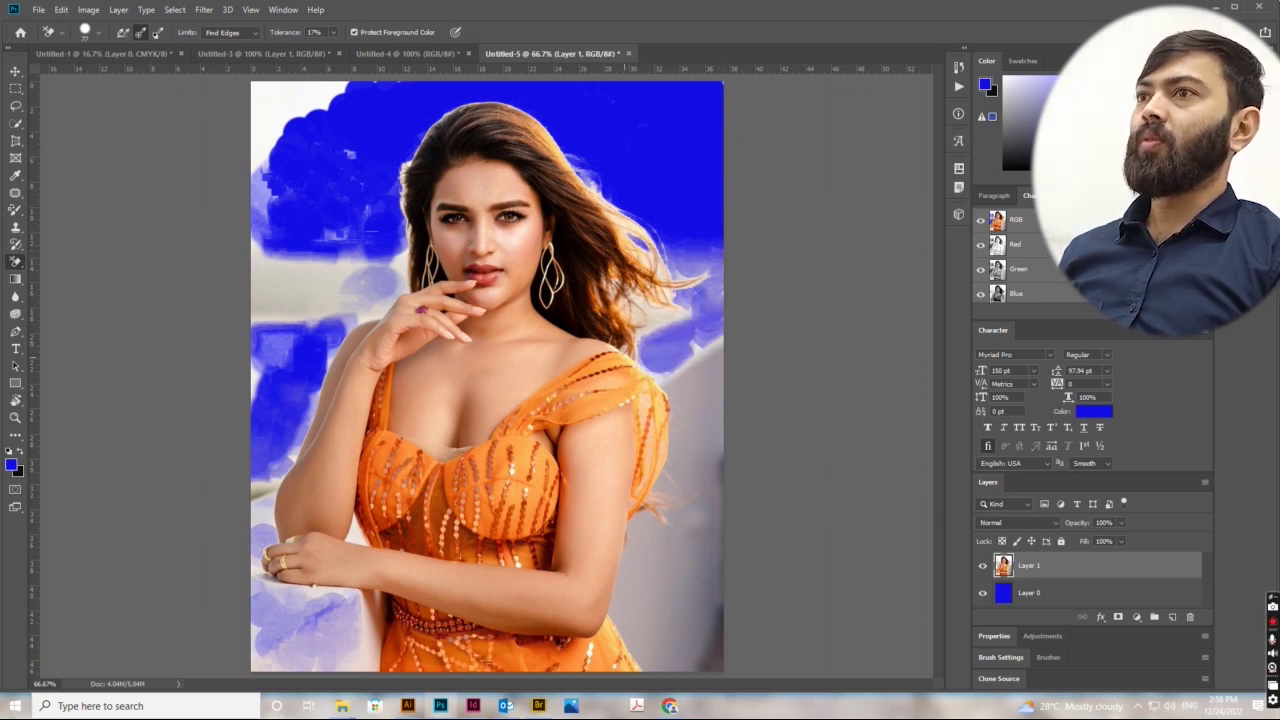
mouse_move(298, 116)
left_mouse_down()
mouse_move(322, 88)
mouse_move(266, 104)
mouse_move(265, 170)
mouse_move(248, 127)
mouse_move(262, 225)
mouse_move(297, 230)
left_mouse_up()
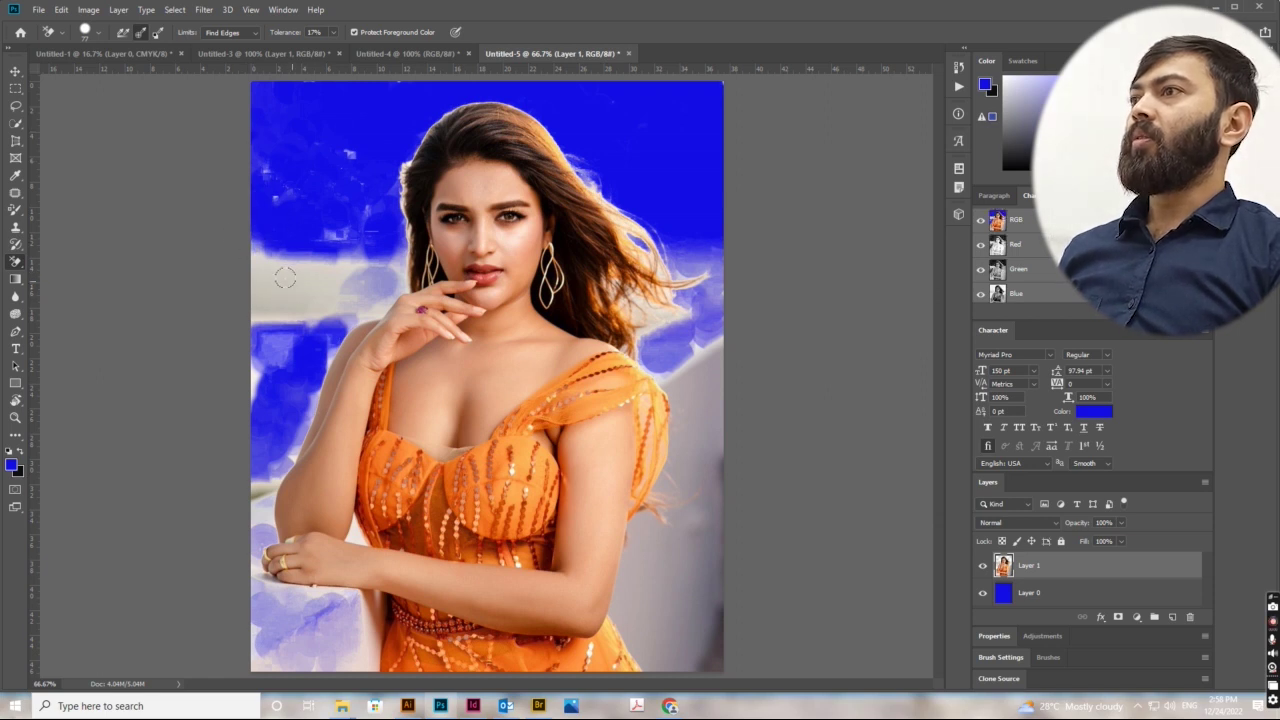
mouse_move(275, 285)
left_mouse_down()
mouse_move(340, 276)
mouse_move(264, 288)
left_mouse_up()
mouse_move(245, 237)
left_mouse_down()
mouse_move(345, 290)
mouse_move(385, 262)
mouse_move(395, 290)
mouse_move(400, 272)
mouse_move(386, 305)
mouse_move(250, 318)
left_mouse_up()
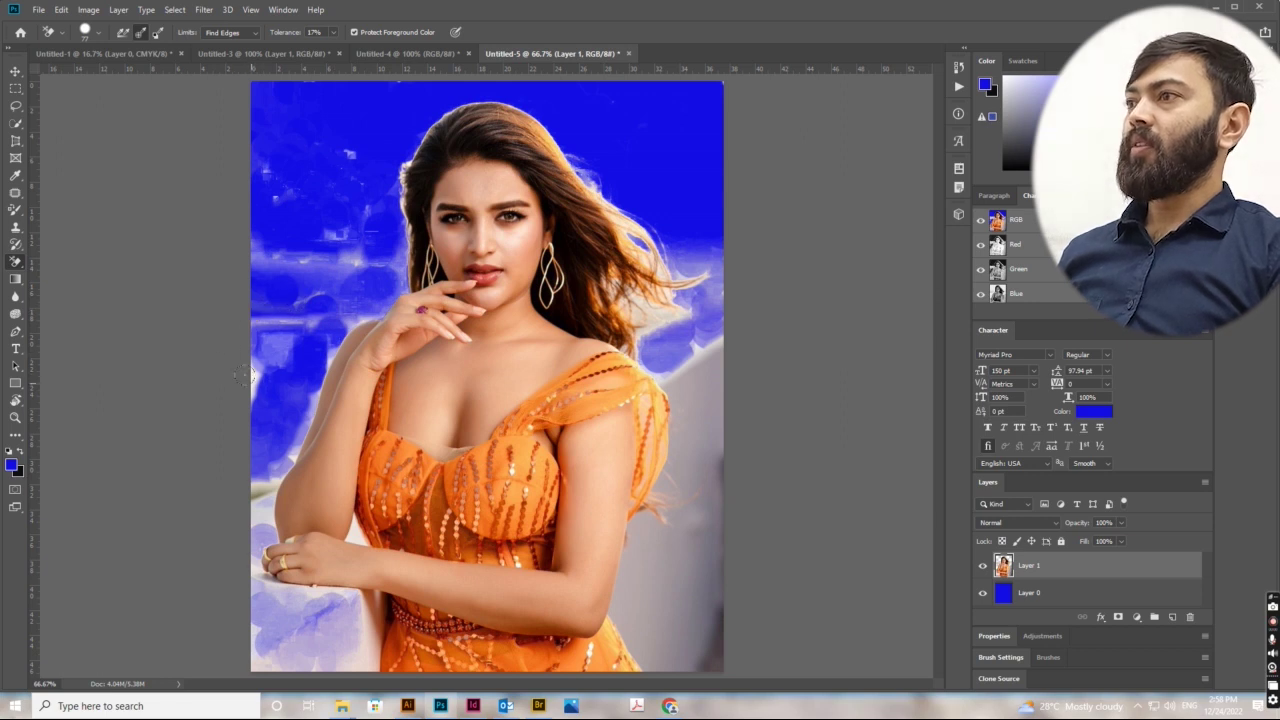
mouse_move(250, 375)
left_mouse_down()
mouse_move(267, 340)
mouse_move(301, 340)
mouse_move(285, 270)
mouse_move(262, 270)
mouse_move(258, 250)
left_mouse_up()
mouse_move(330, 275)
left_mouse_down()
mouse_move(352, 258)
mouse_move(350, 236)
mouse_move(386, 266)
mouse_move(402, 228)
mouse_move(340, 360)
mouse_move(352, 316)
left_mouse_up()
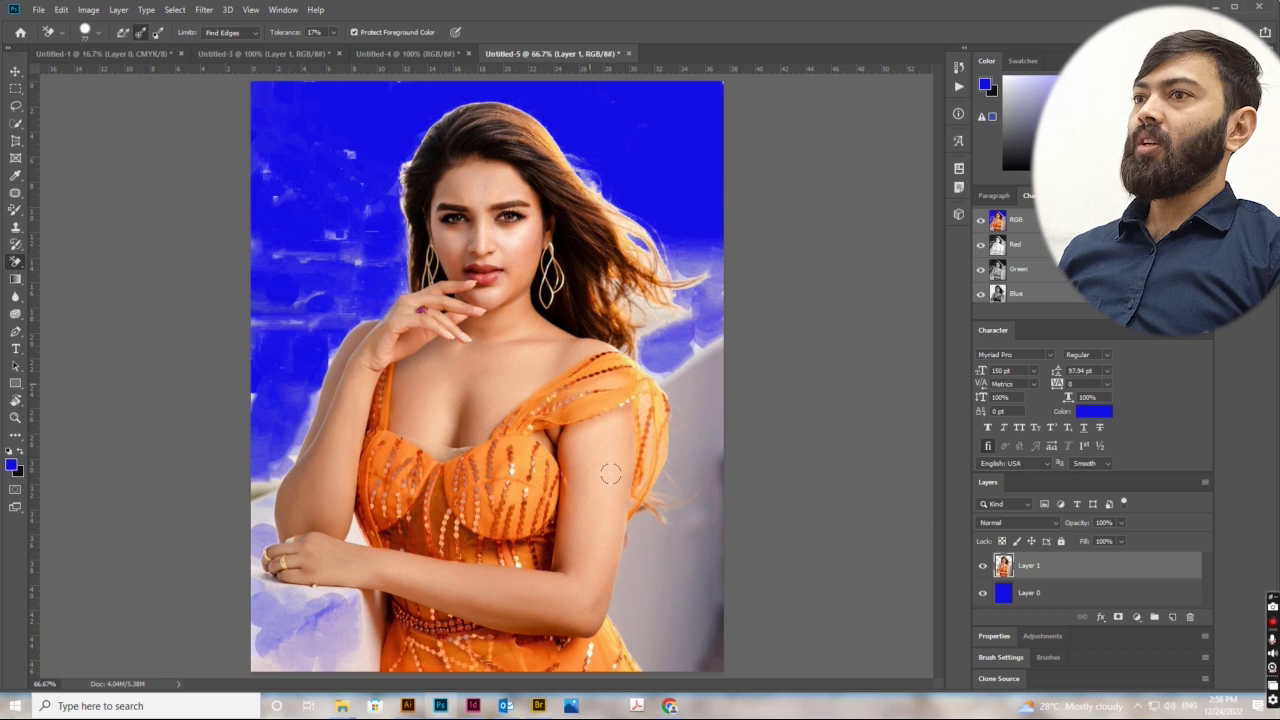
mouse_move(358, 662)
left_mouse_down()
mouse_move(300, 620)
mouse_move(268, 648)
mouse_move(262, 492)
mouse_move(313, 399)
mouse_move(283, 466)
left_mouse_up()
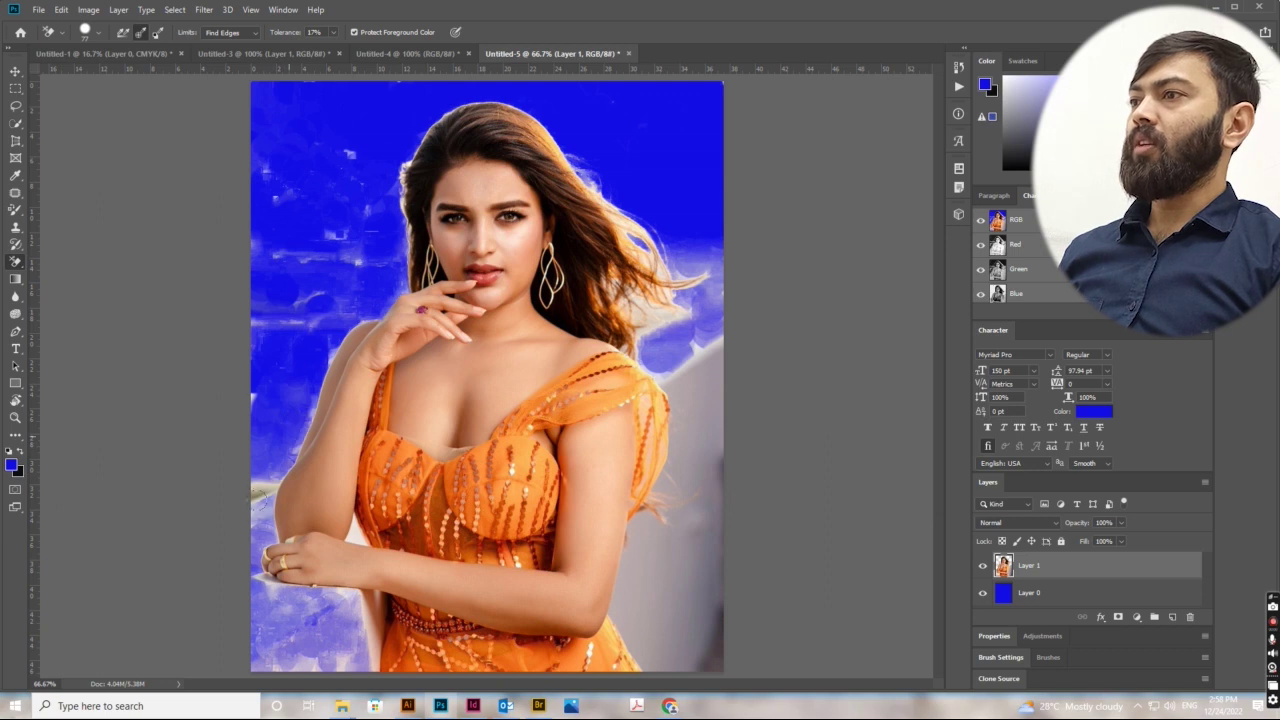
Step: Erase the backdrop and light fringes along the right side, plus remaining bottom-left haze
mouse_move(684, 390)
left_mouse_down()
mouse_move(693, 365)
mouse_move(692, 415)
mouse_move(700, 358)
mouse_move(695, 530)
mouse_move(674, 500)
mouse_move(660, 385)
mouse_move(632, 585)
mouse_move(625, 530)
mouse_move(625, 620)
mouse_move(696, 566)
mouse_move(667, 555)
mouse_move(706, 426)
left_mouse_up()
mouse_move(700, 627)
left_mouse_down()
mouse_move(709, 511)
mouse_move(677, 676)
mouse_move(715, 625)
mouse_move(646, 660)
mouse_move(619, 640)
mouse_move(669, 660)
mouse_move(688, 608)
mouse_move(688, 628)
left_mouse_up()
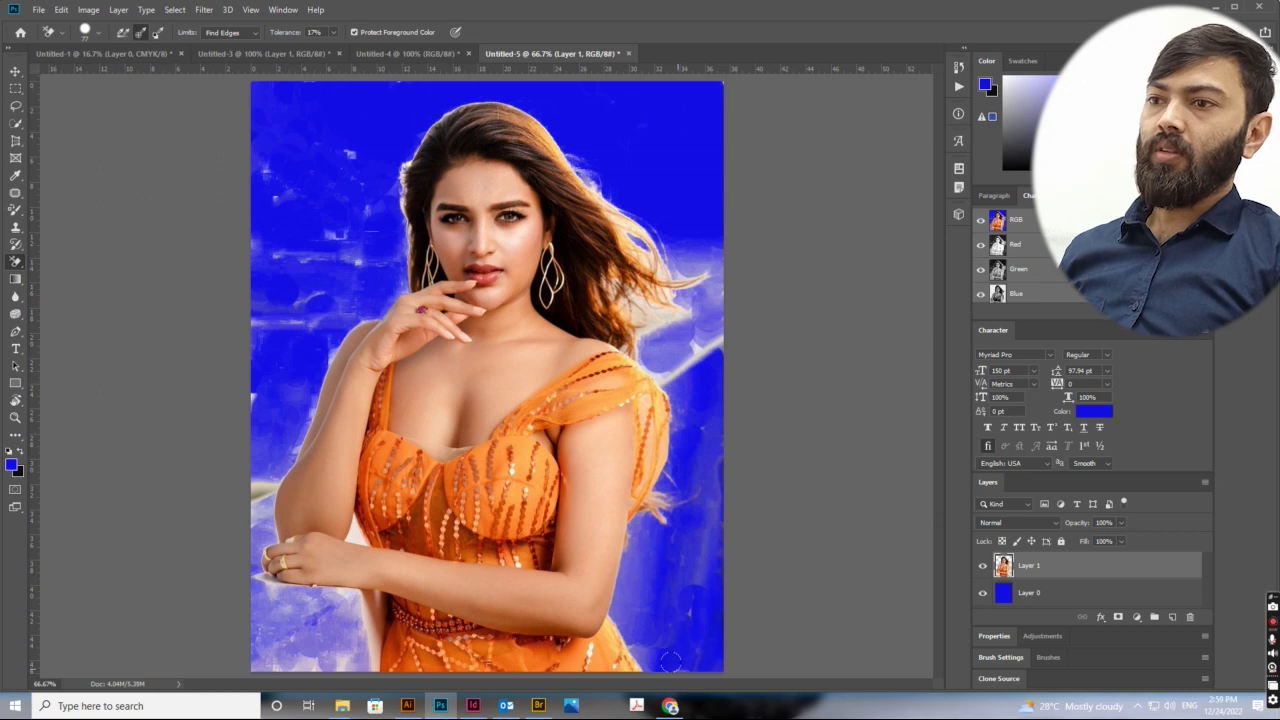
mouse_move(640, 650)
left_mouse_down()
mouse_move(622, 605)
mouse_move(636, 525)
mouse_move(625, 590)
mouse_move(640, 590)
mouse_move(624, 510)
left_mouse_up()
mouse_move(686, 547)
left_mouse_down()
mouse_move(692, 556)
mouse_move(708, 457)
left_mouse_up()
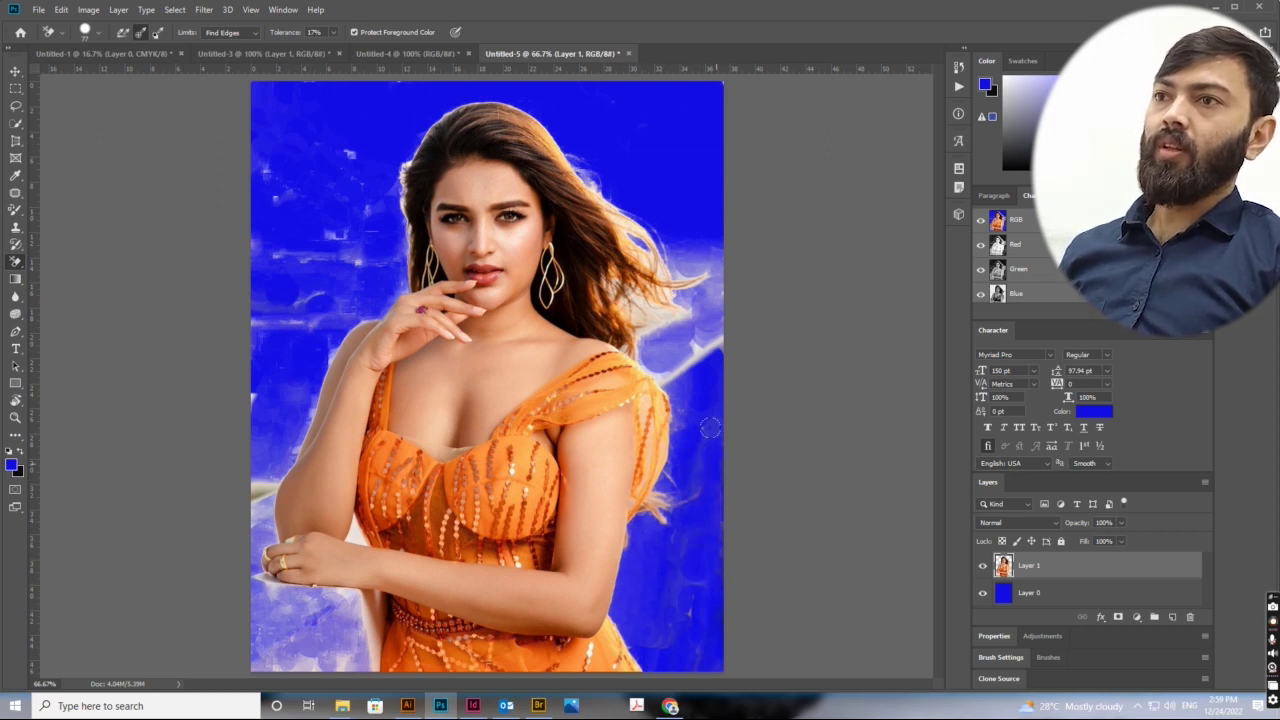
left_click_drag(680, 488, 672, 494)
mouse_move(690, 380)
left_mouse_down()
mouse_move(690, 345)
mouse_move(710, 345)
mouse_move(622, 305)
left_mouse_up()
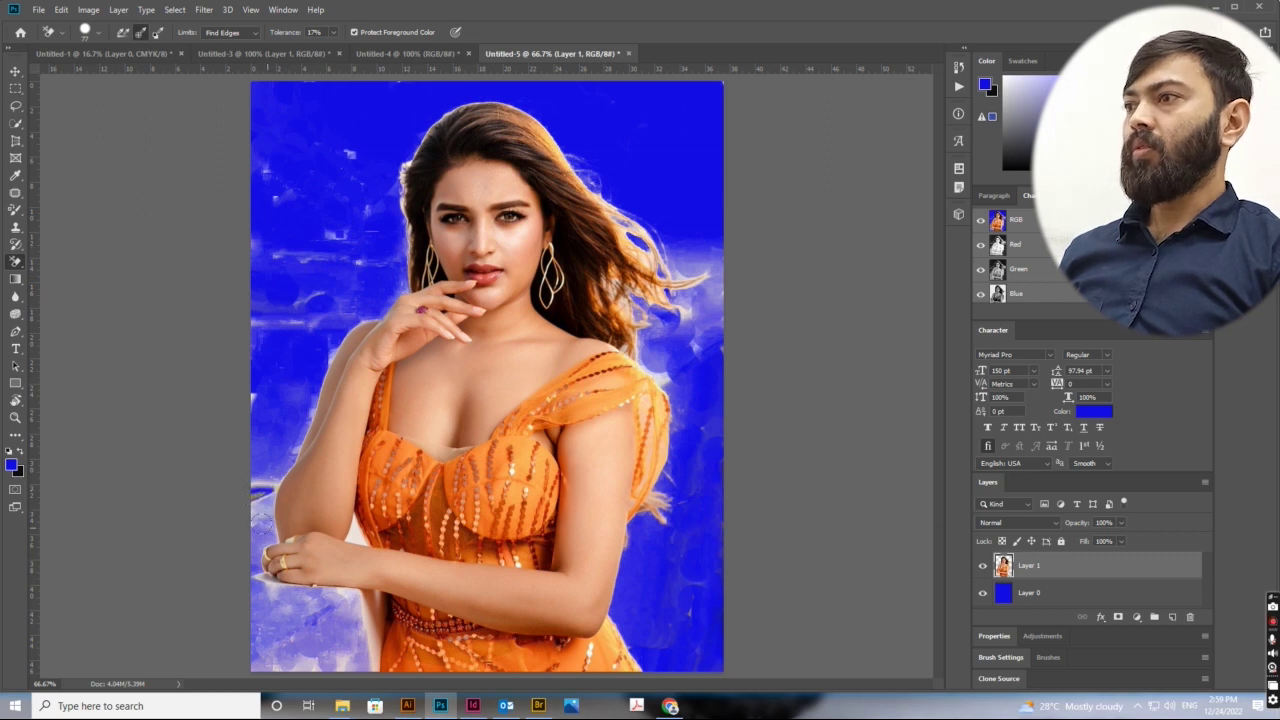
mouse_move(347, 628)
left_mouse_down()
mouse_move(300, 660)
mouse_move(365, 660)
mouse_move(356, 586)
left_mouse_up()
mouse_move(341, 580)
left_mouse_down()
mouse_move(326, 628)
mouse_move(316, 598)
mouse_move(242, 612)
left_mouse_up()
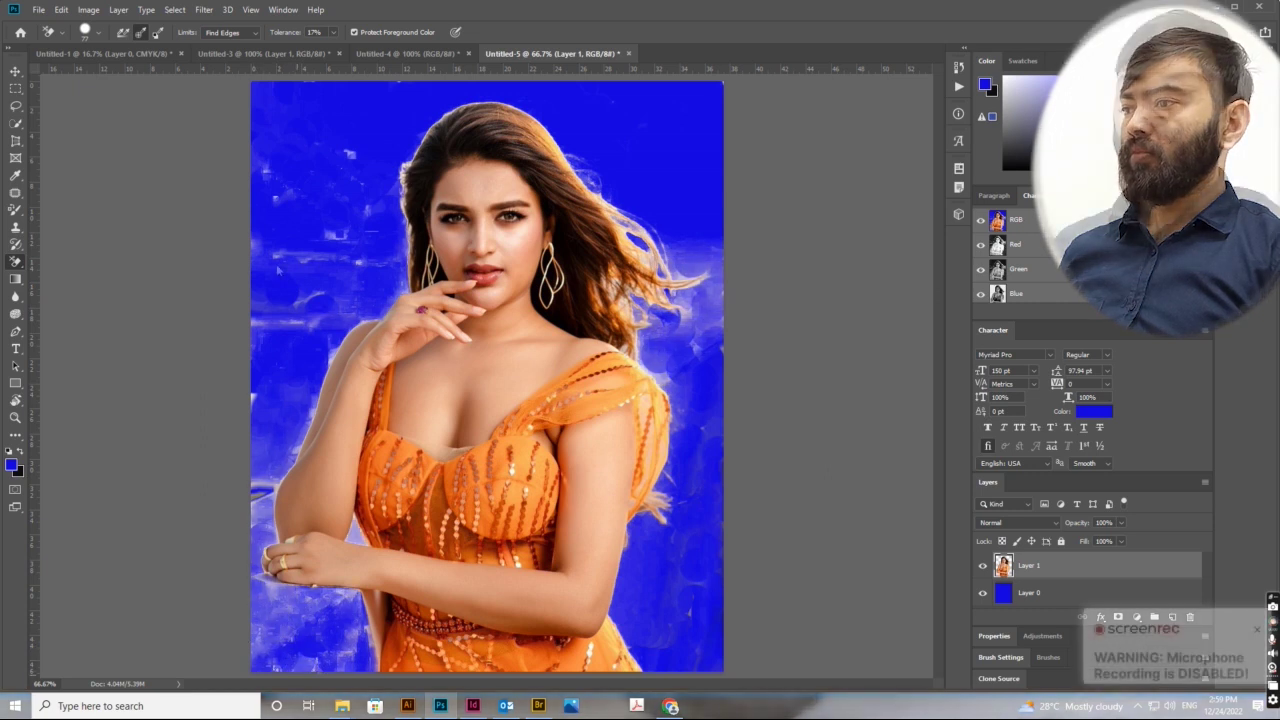
Step: Set up the standard Eraser at 100% opacity with a fully hard brush
right_click(20, 263)
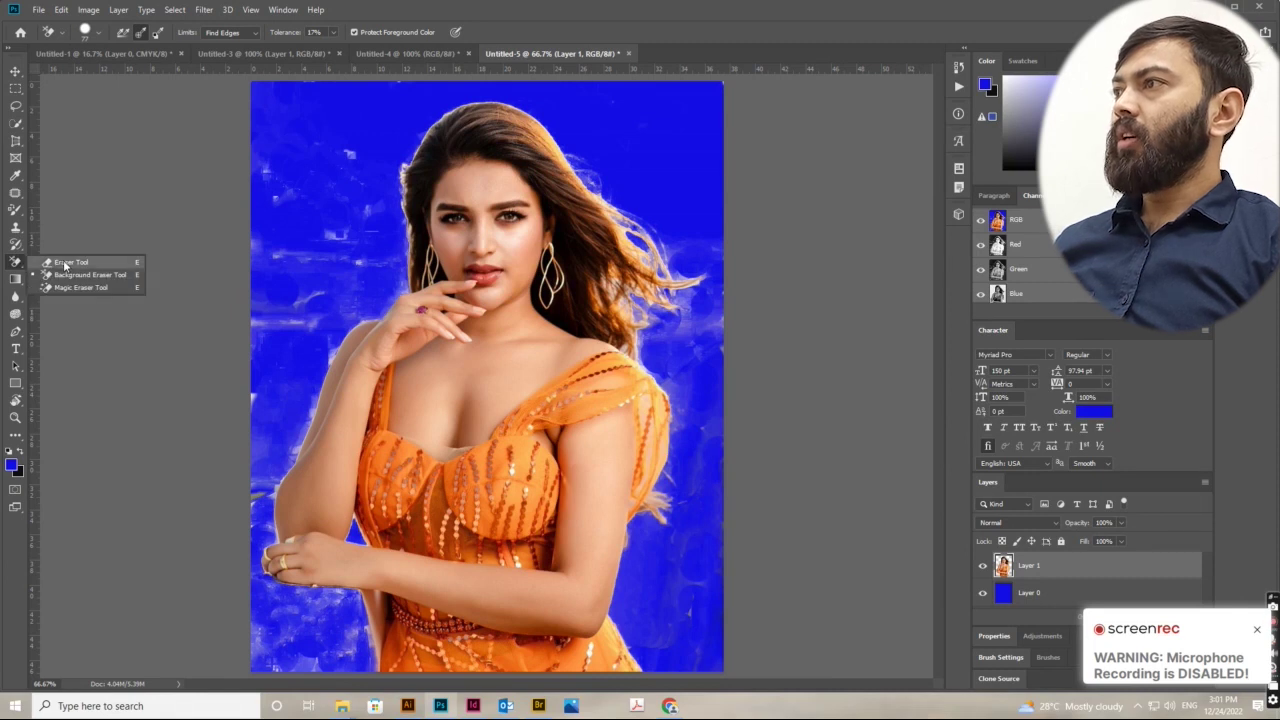
left_click(66, 262)
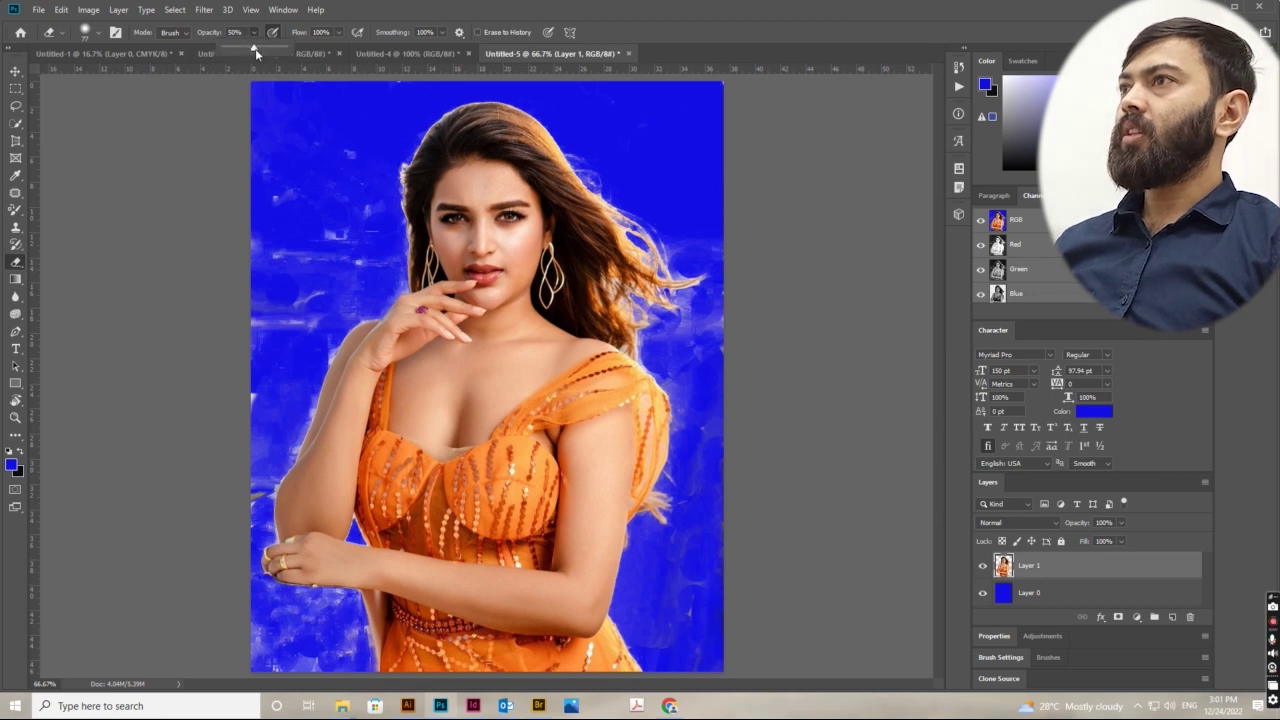
left_click_drag(255, 48, 292, 48)
left_click(97, 33)
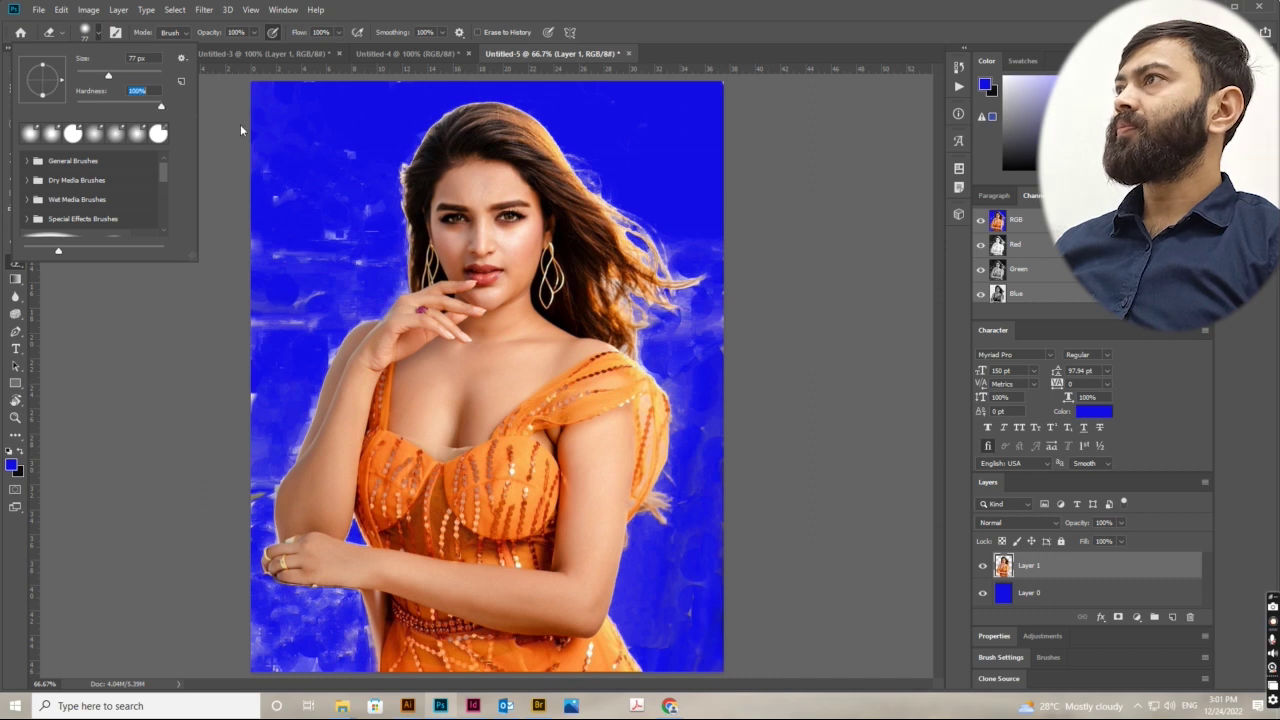
key("Return")
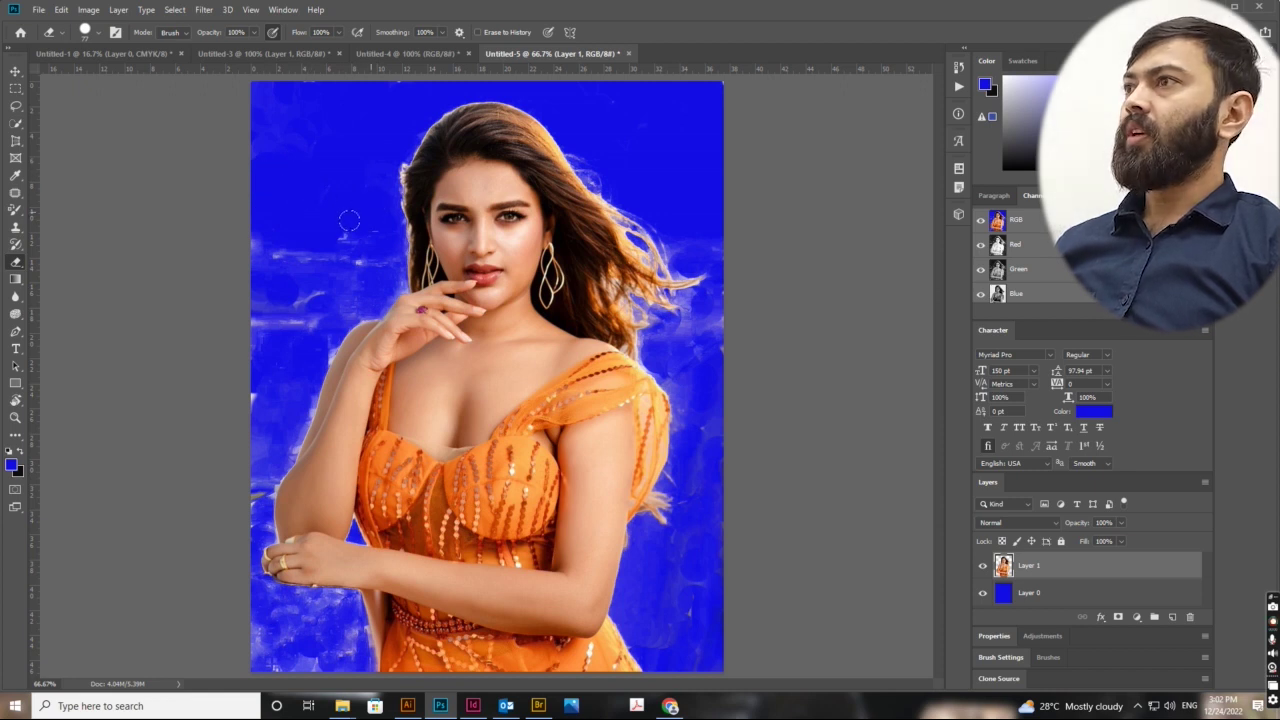
Step: Clean light streaks from the left background, beneath the hand and along the dress edge
left_click_drag(267, 237, 357, 258)
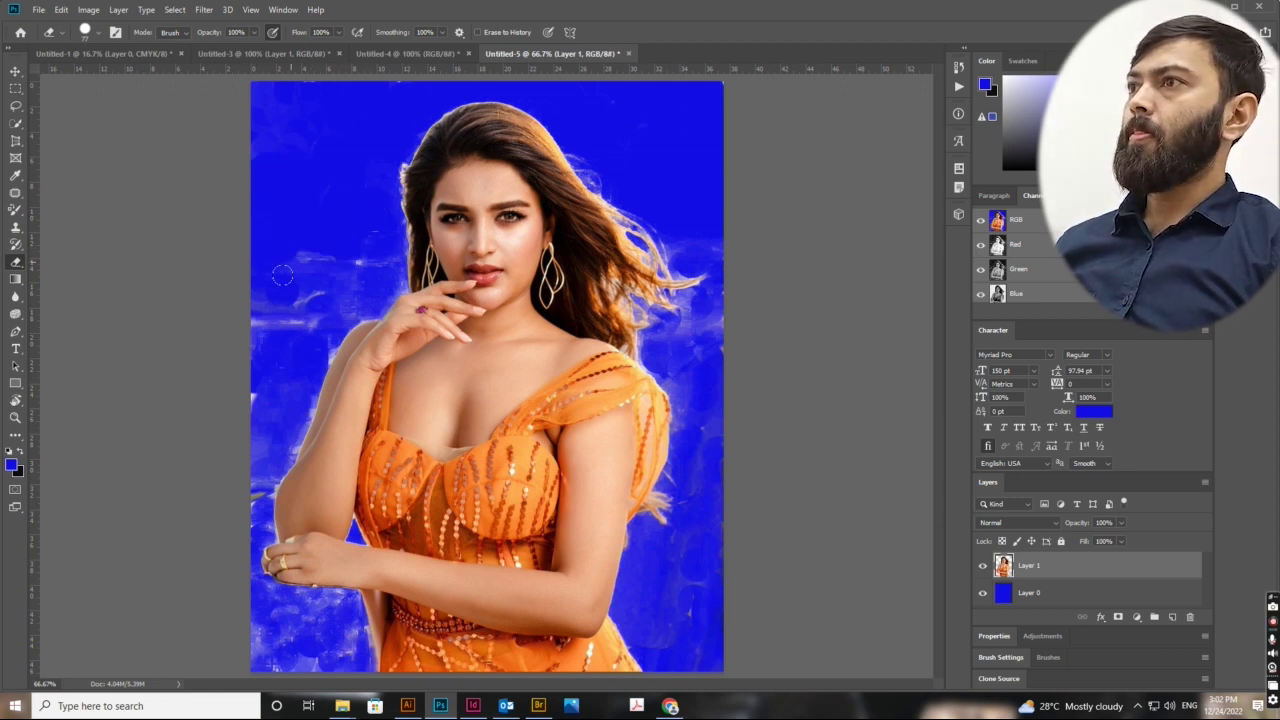
mouse_move(357, 258)
left_mouse_down()
mouse_move(264, 321)
mouse_move(257, 287)
left_mouse_up()
left_click_drag(248, 378, 248, 535)
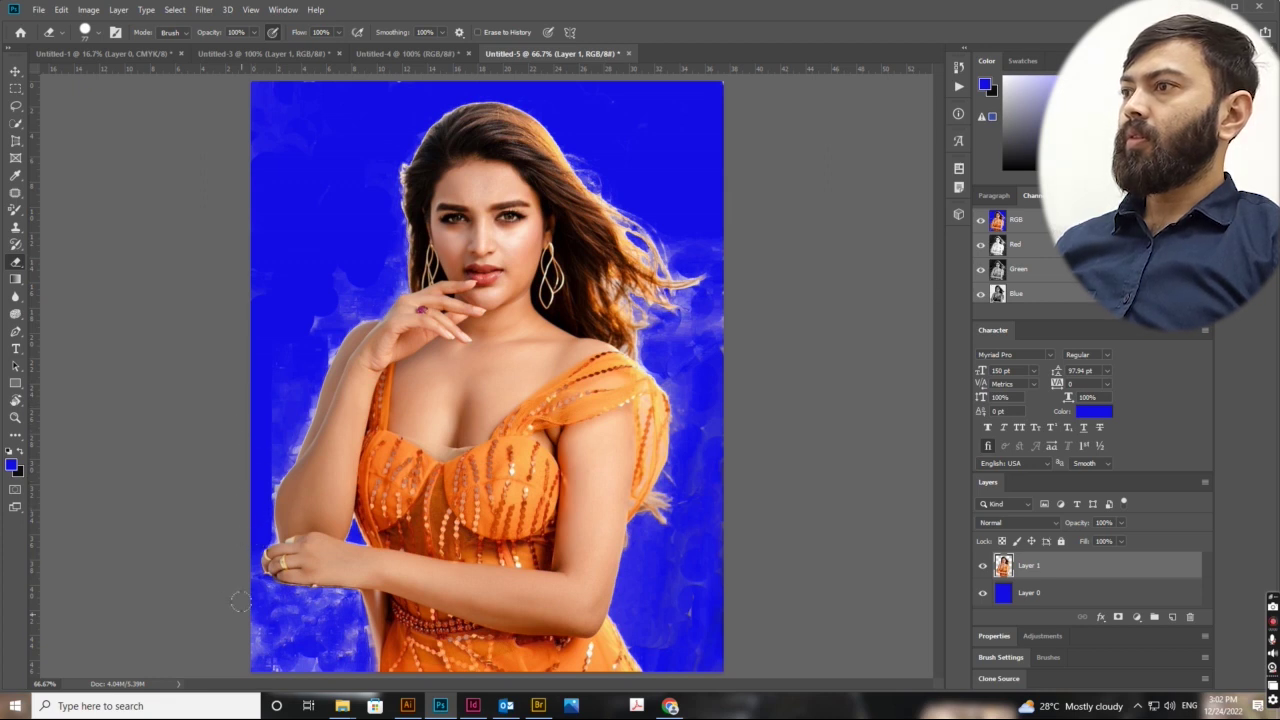
mouse_move(243, 585)
left_mouse_down()
mouse_move(327, 600)
mouse_move(347, 612)
mouse_move(349, 643)
left_mouse_up()
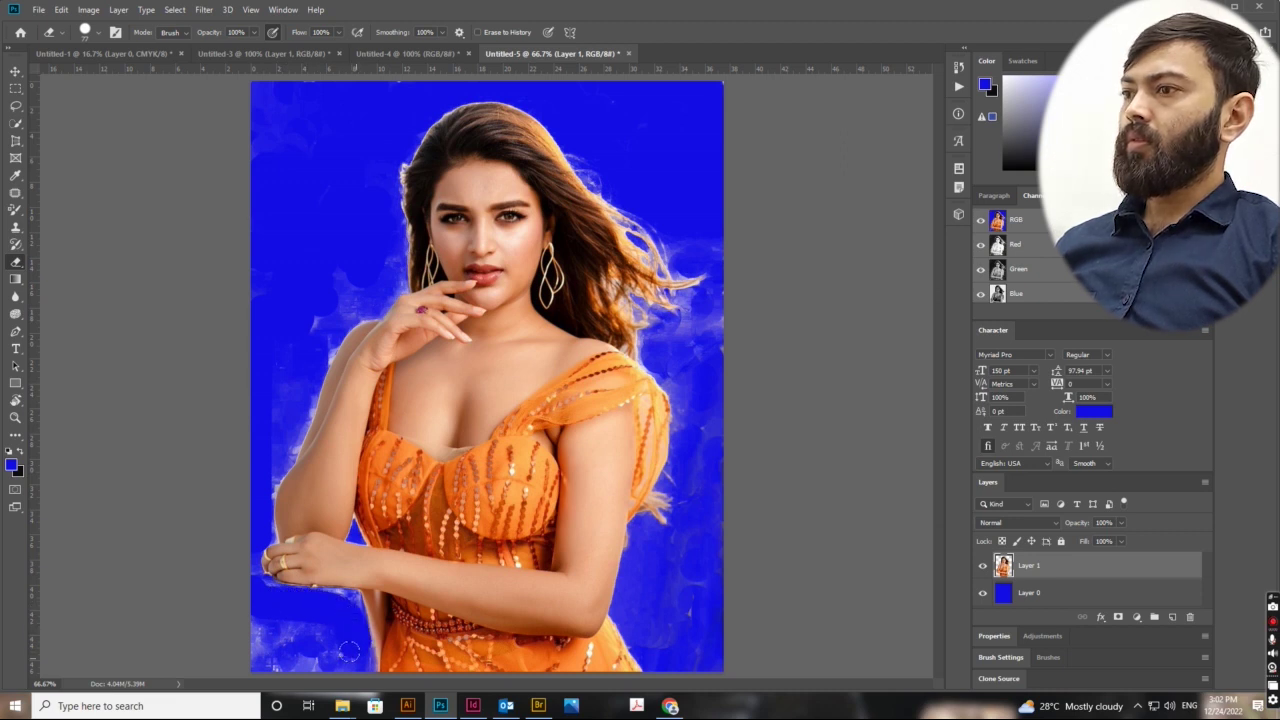
left_click_drag(357, 628, 364, 600)
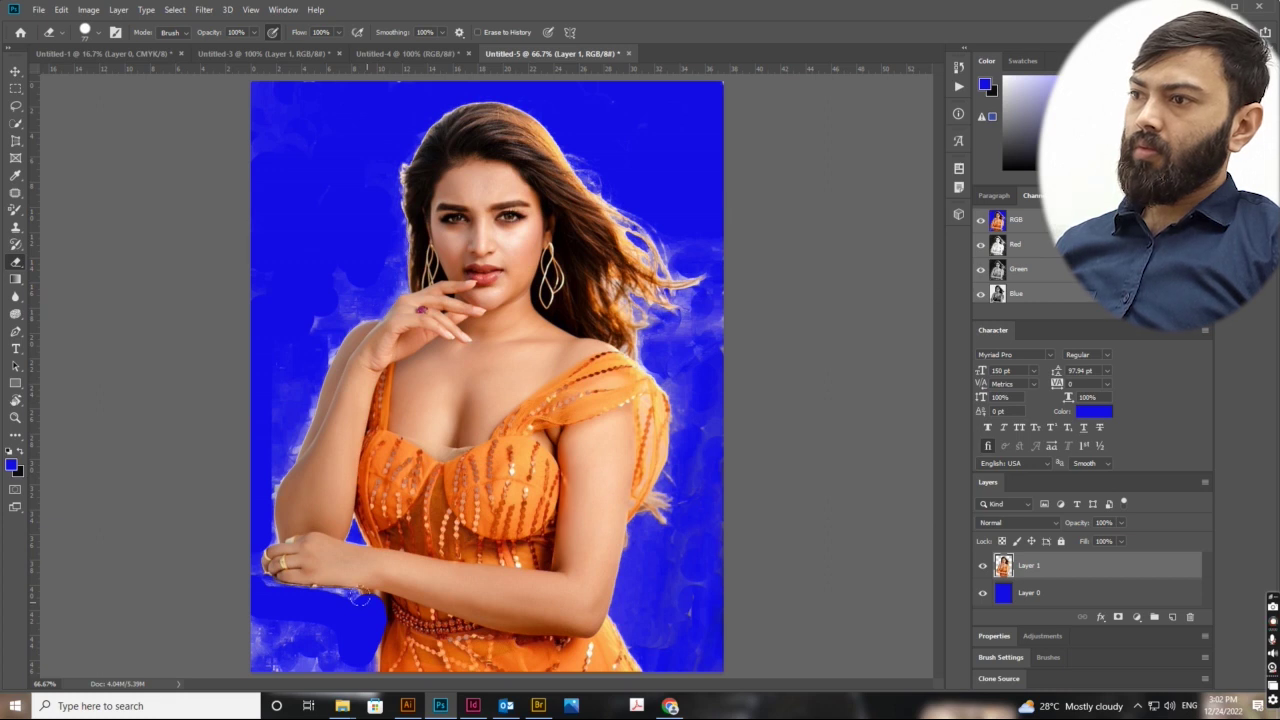
mouse_move(355, 600)
left_mouse_down()
mouse_move(237, 622)
mouse_move(332, 655)
mouse_move(327, 633)
left_mouse_up()
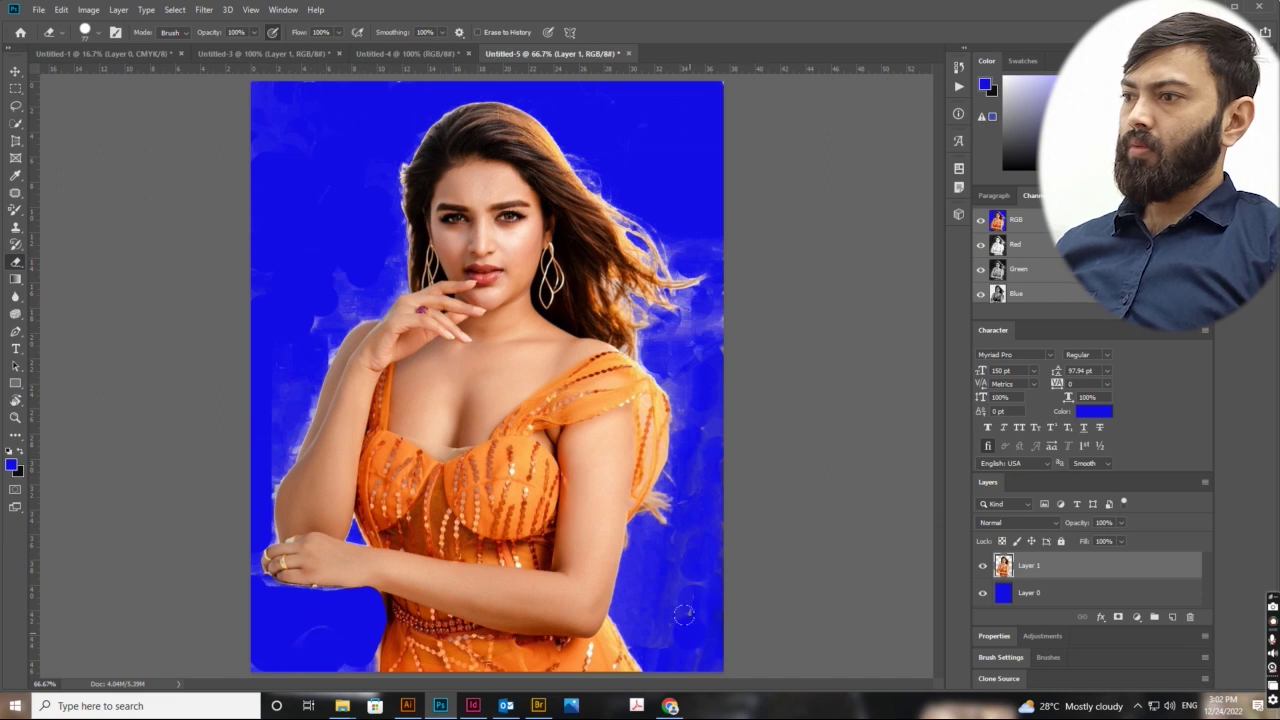
Step: Remove the light fringes along the right edge, beside the hair and along the arm
mouse_move(656, 632)
left_mouse_down()
mouse_move(652, 585)
mouse_move(700, 460)
mouse_move(660, 322)
mouse_move(672, 330)
mouse_move(690, 300)
mouse_move(707, 303)
mouse_move(708, 335)
mouse_move(689, 370)
left_mouse_up()
mouse_move(714, 296)
left_mouse_down()
mouse_move(728, 228)
mouse_move(708, 233)
left_mouse_up()
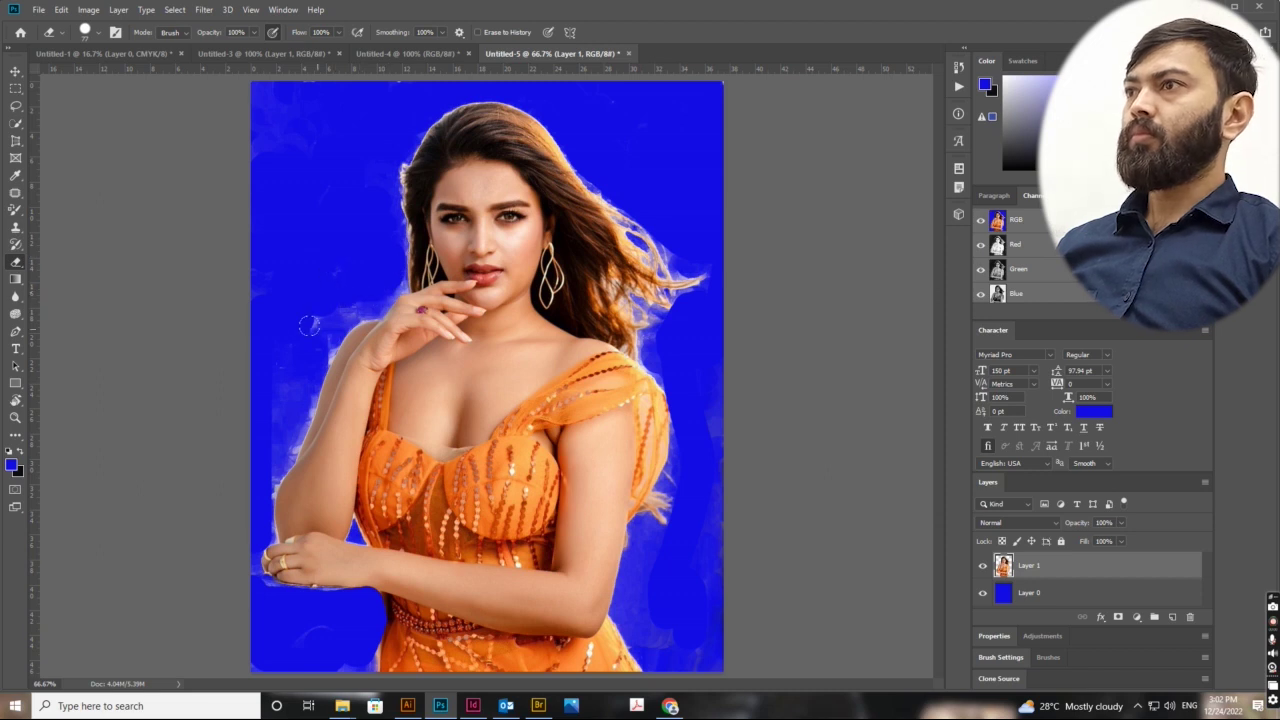
left_click_drag(303, 372, 276, 485)
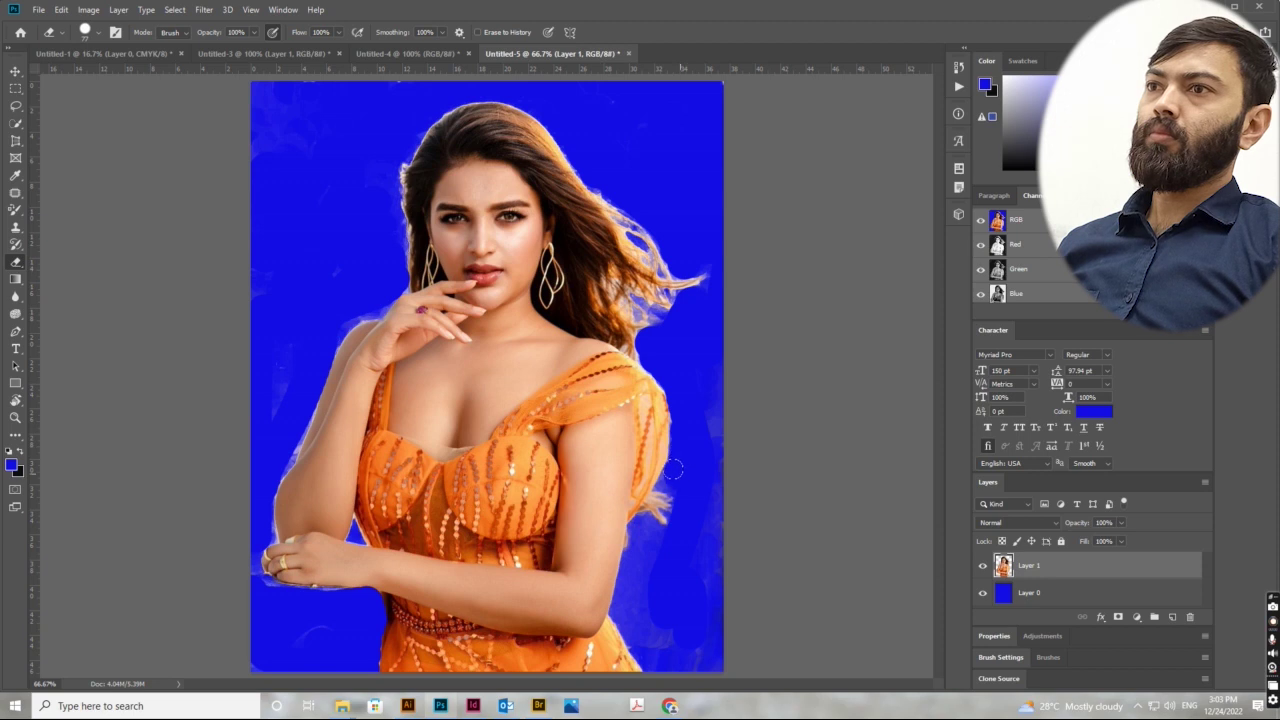
left_click_drag(650, 508, 645, 541)
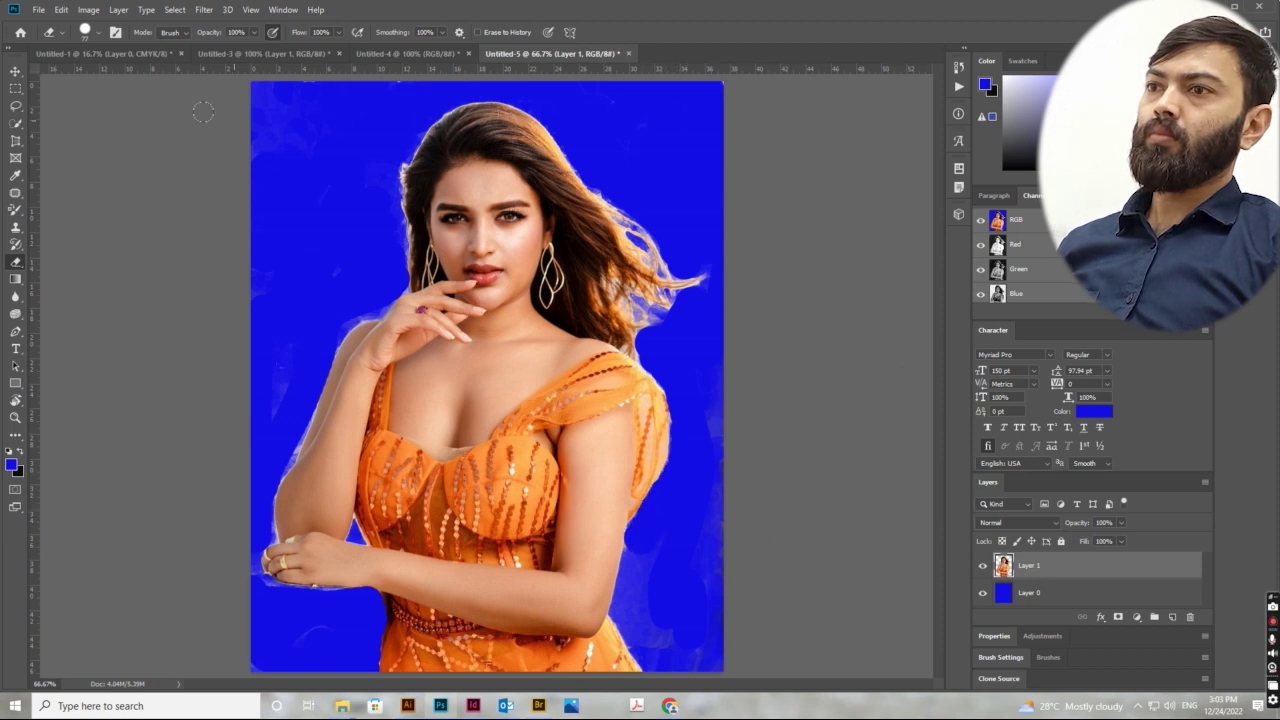
Step: Switch to the Move tool and hide the blue Layer 0
left_click(15, 71)
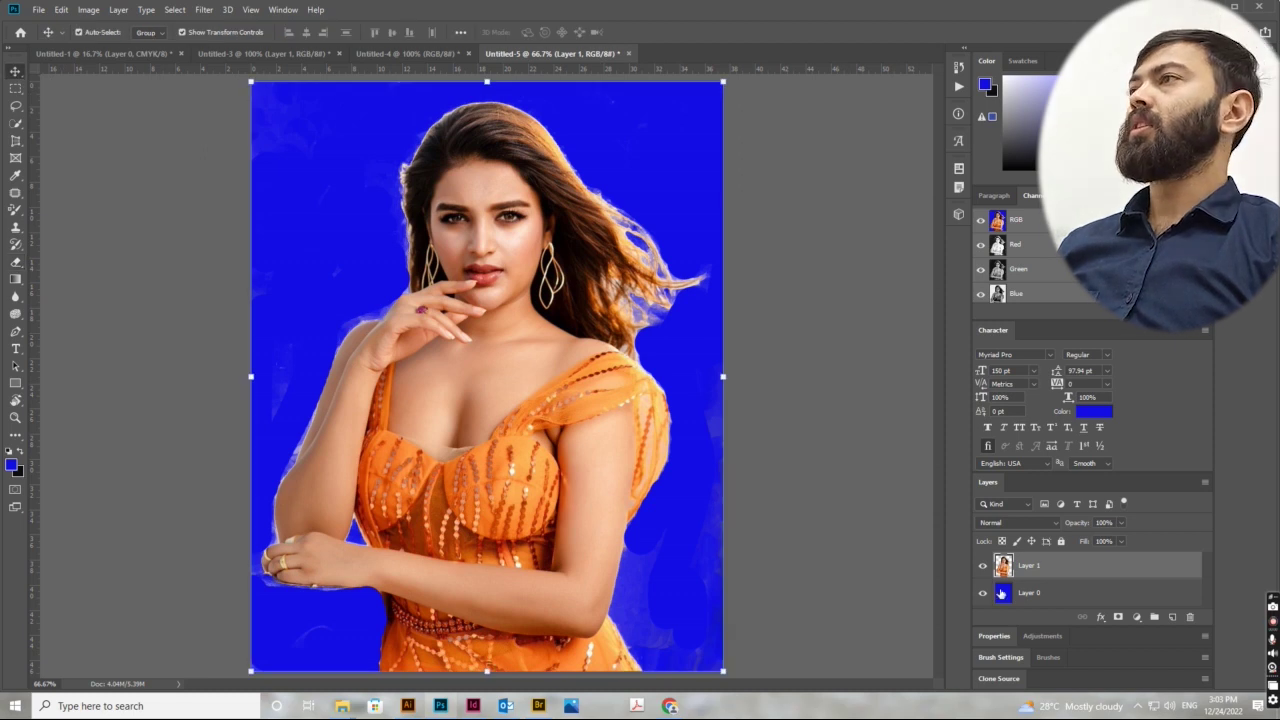
left_click(981, 594)
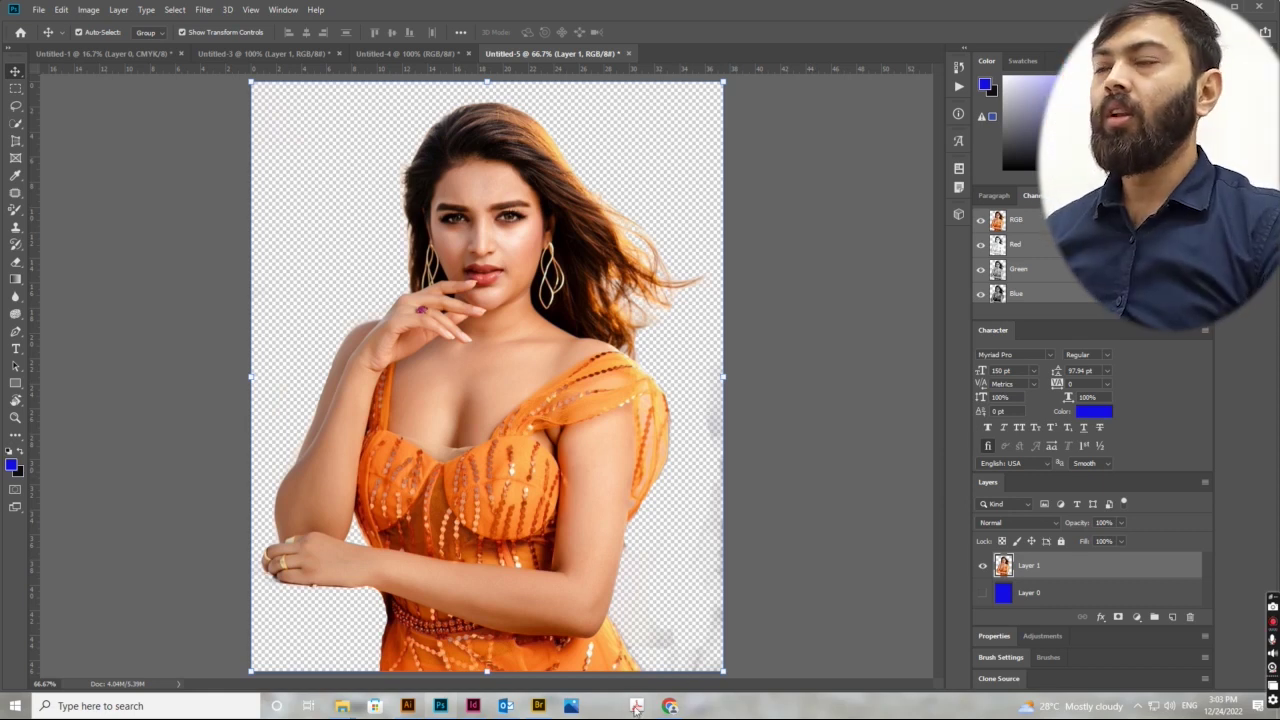
Step: Search Google Images in Chrome for 'Backgroung' and scroll through the results
left_click(671, 706)
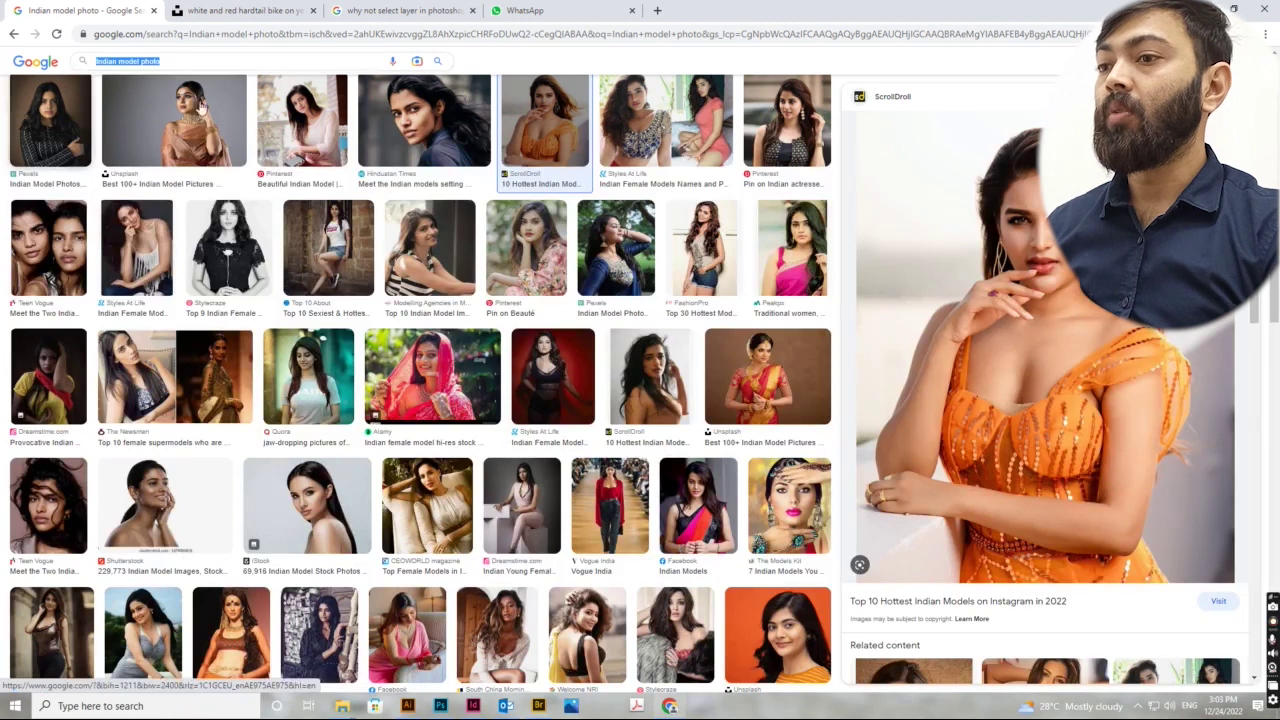
type("B")
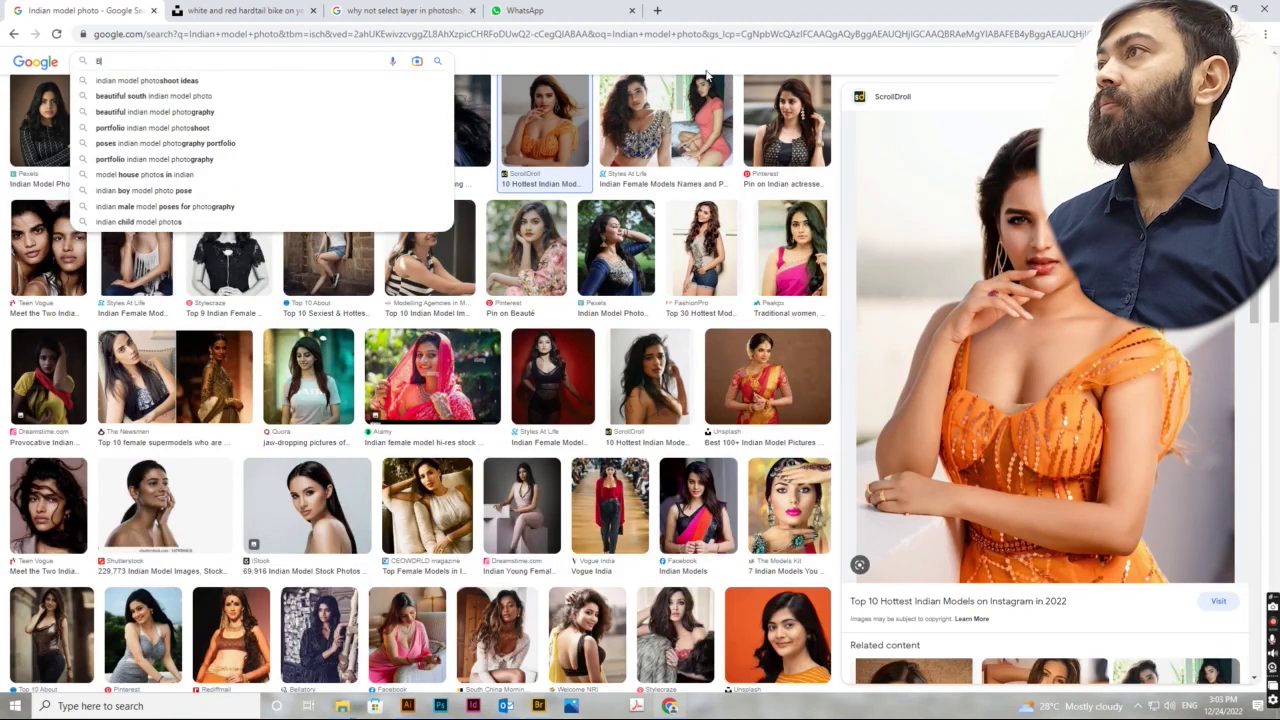
type("ackgrou")
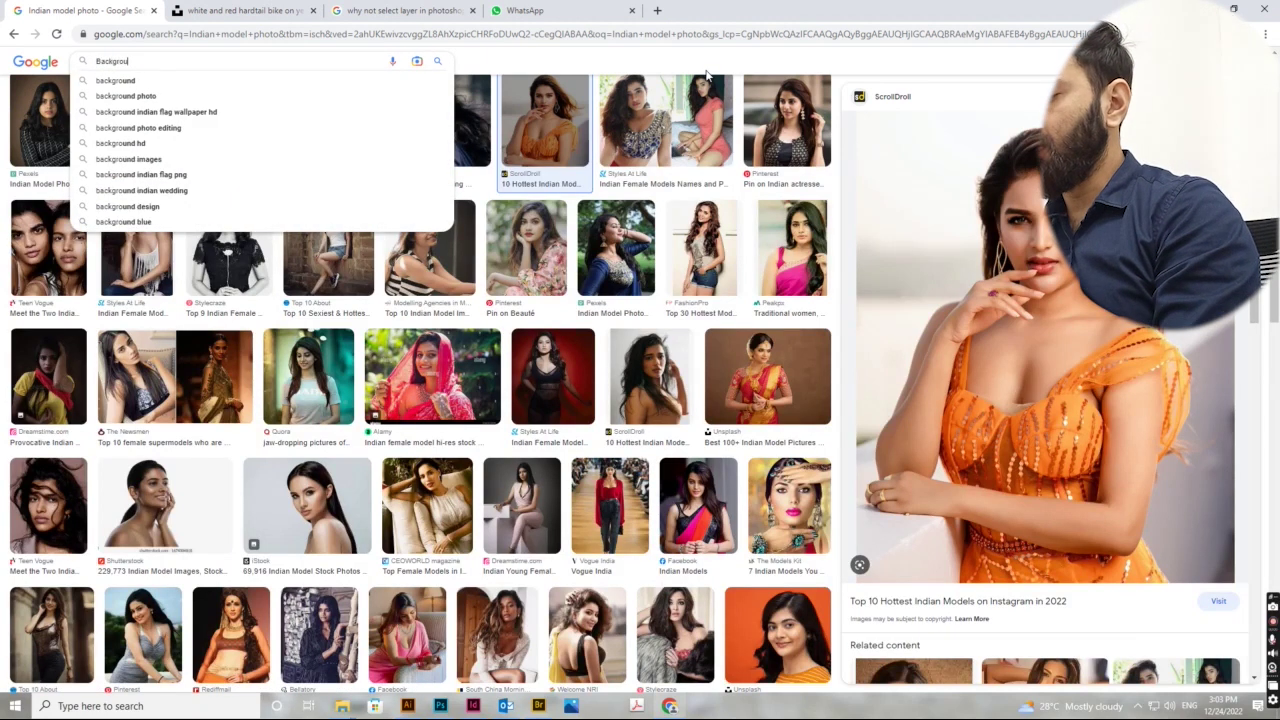
type("ng")
key("Return")
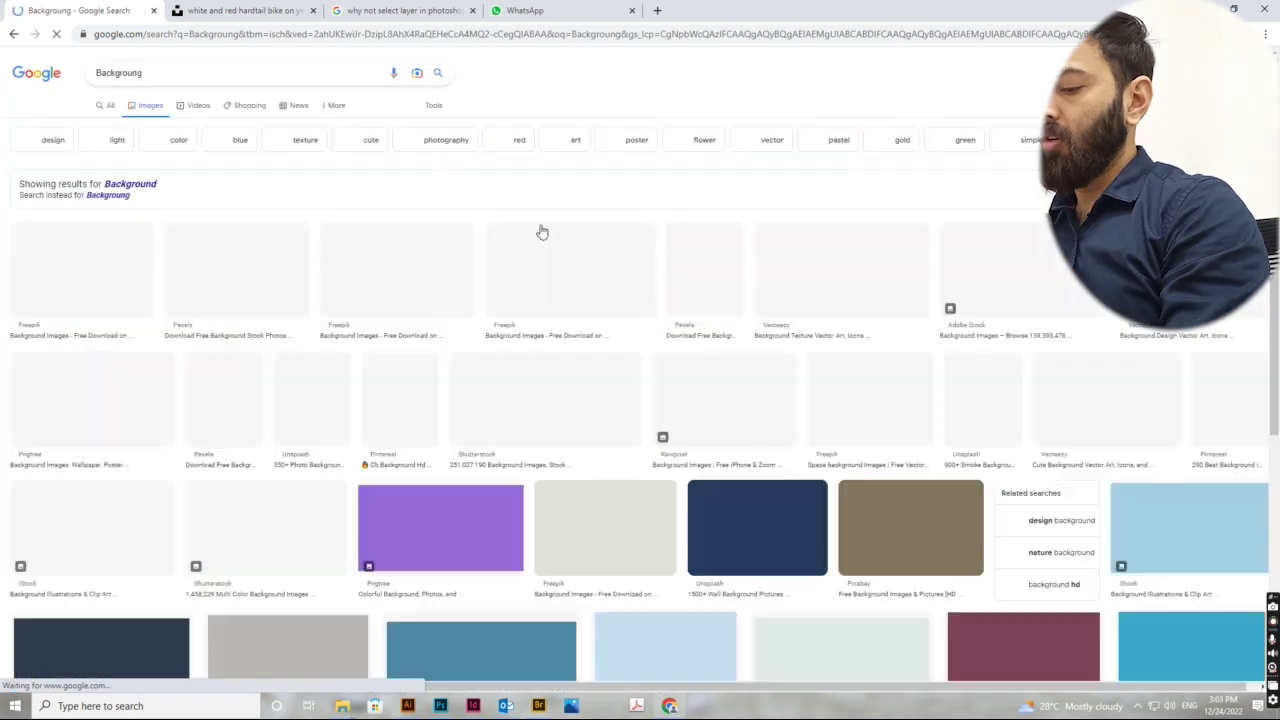
scroll(662, 333, "down", 2)
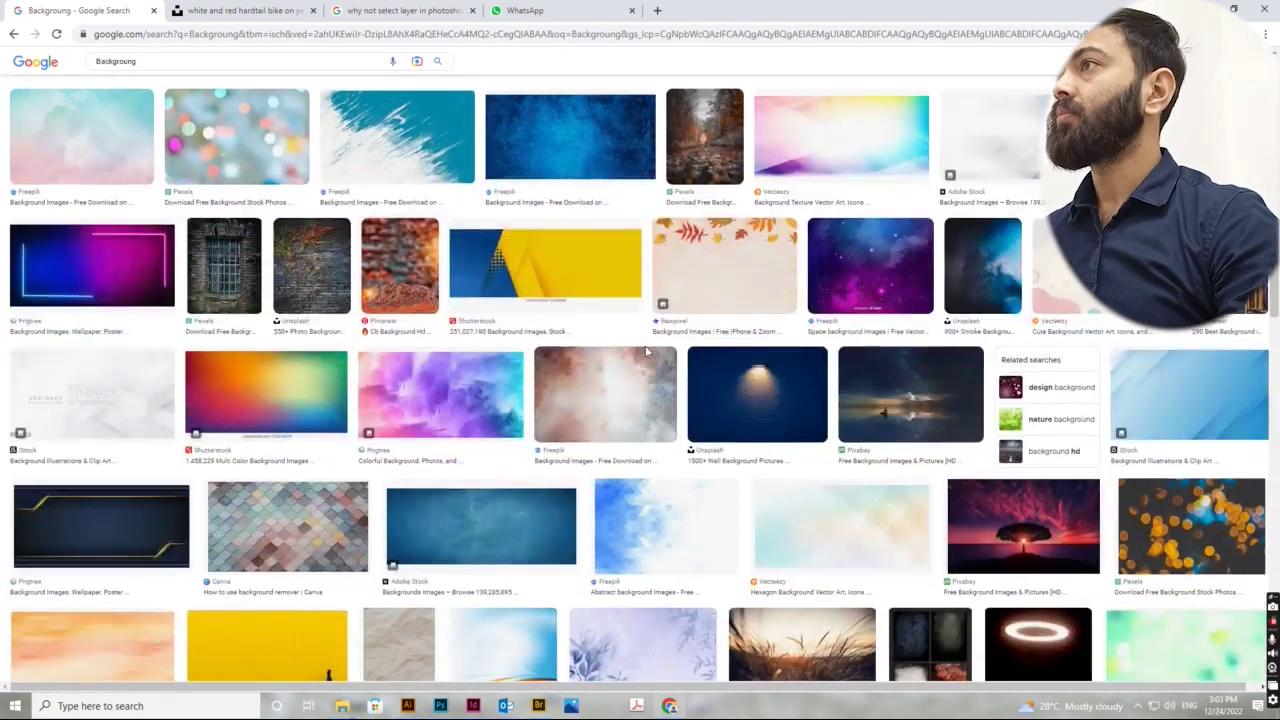
scroll(662, 333, "down", 1)
Step: Copy the Pngtree pink-purple watercolour background image to the clipboard
left_click(440, 325)
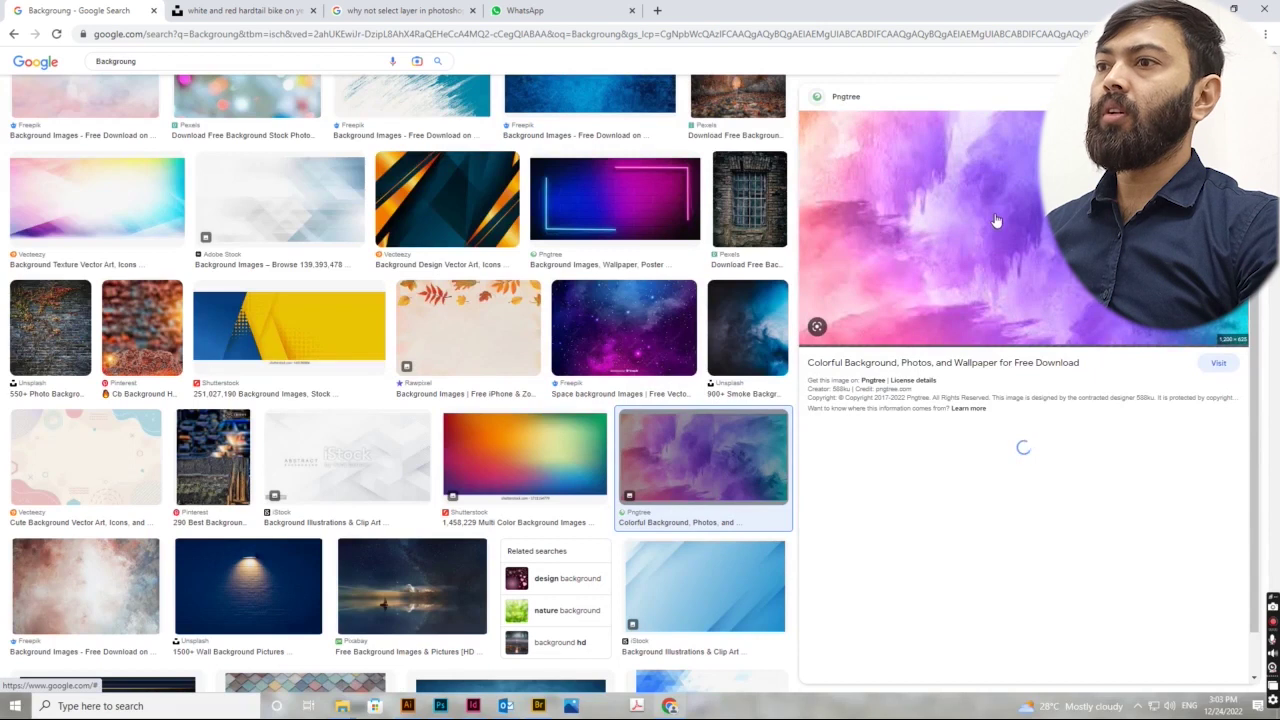
right_click(984, 186)
left_click(1031, 340)
Step: Paste the watercolour as Layer 2, stretch it over the whole canvas, and send it behind the woman
key("alt+Tab")
key("ctrl+v")
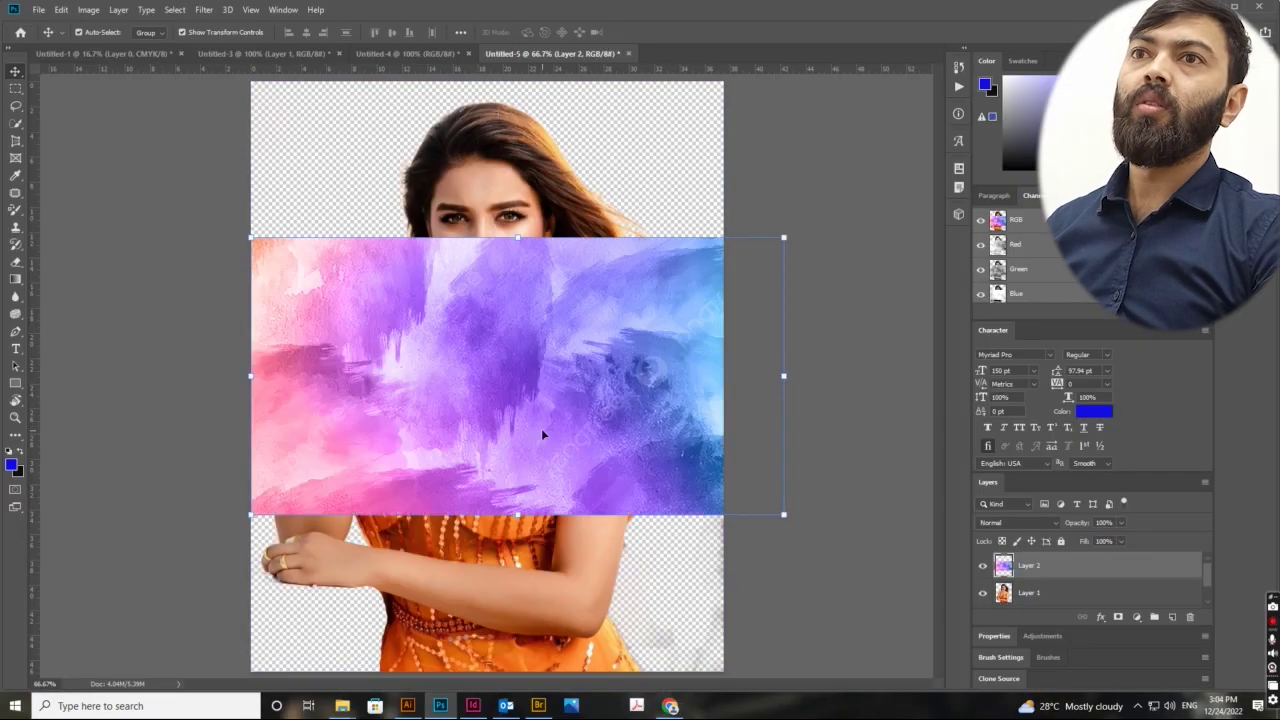
left_click_drag(516, 238, 516, 76)
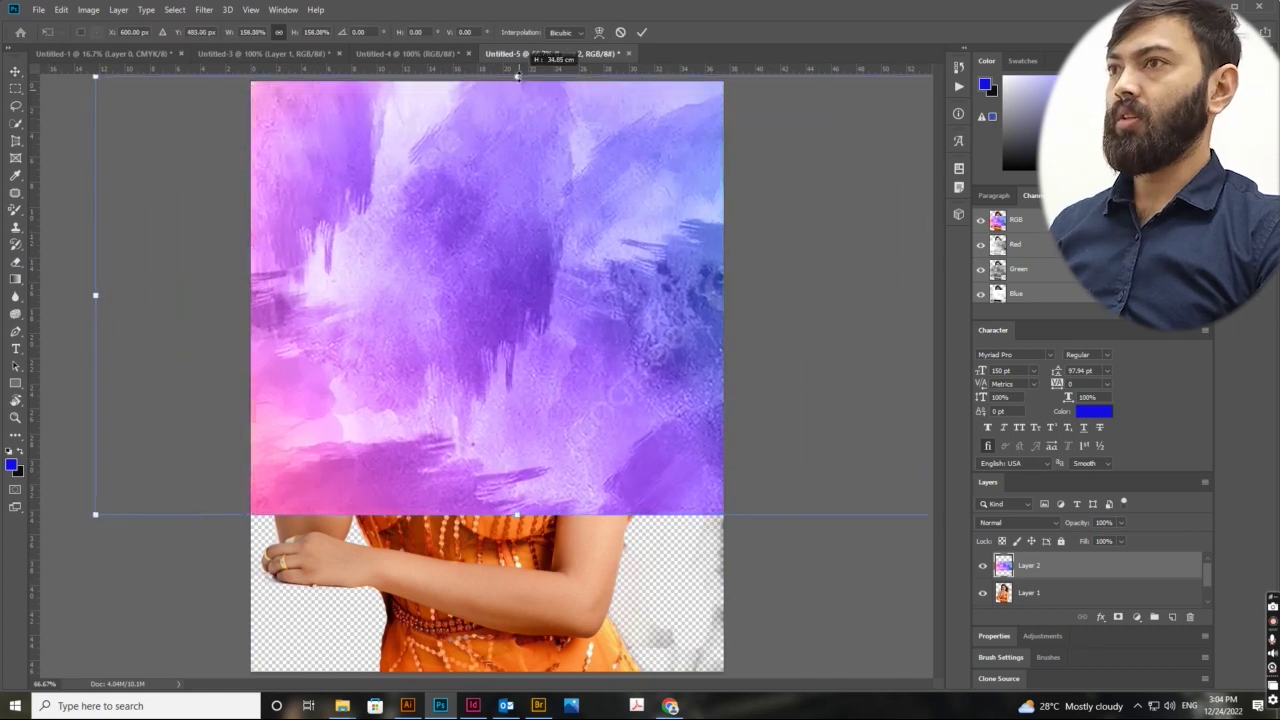
mouse_move(516, 522)
left_mouse_down()
mouse_move(515, 573)
mouse_move(606, 461)
left_mouse_up()
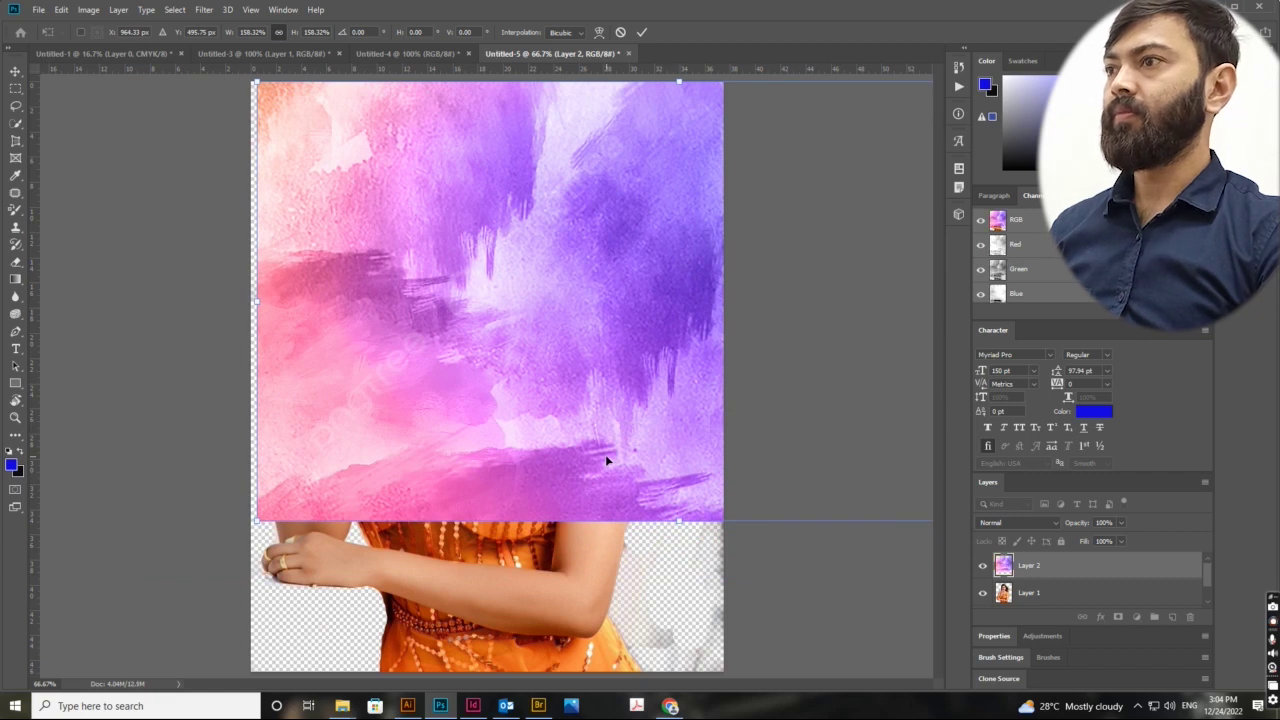
mouse_move(680, 521)
left_mouse_down()
mouse_move(666, 647)
mouse_move(690, 712)
left_mouse_up()
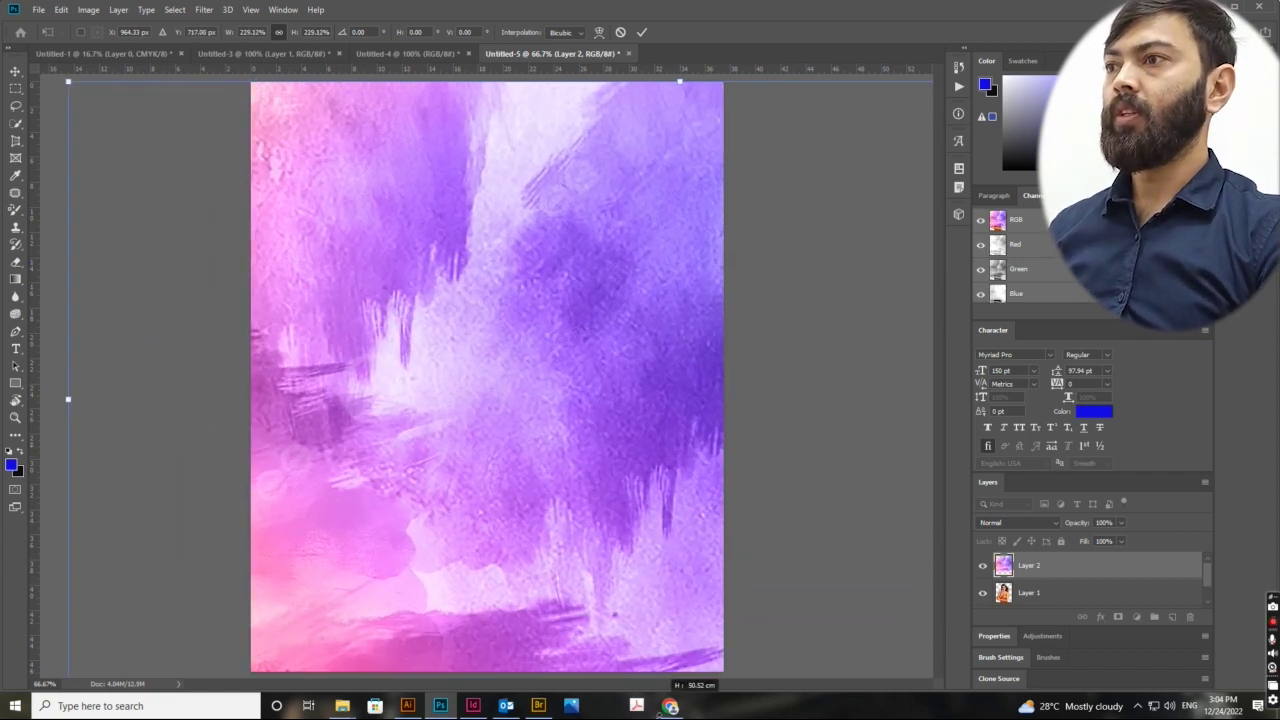
mouse_move(671, 443)
left_mouse_down()
mouse_move(614, 459)
mouse_move(605, 441)
left_mouse_up()
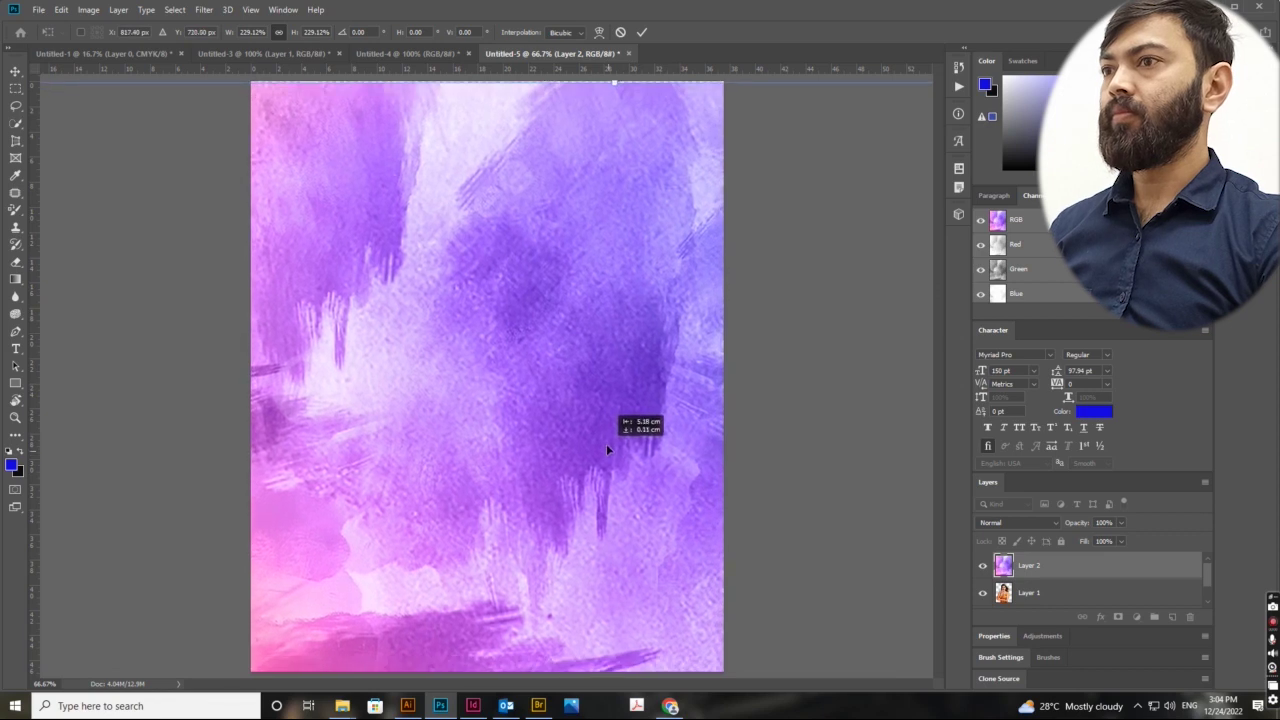
key("Return")
key("ctrl+bracketleft")
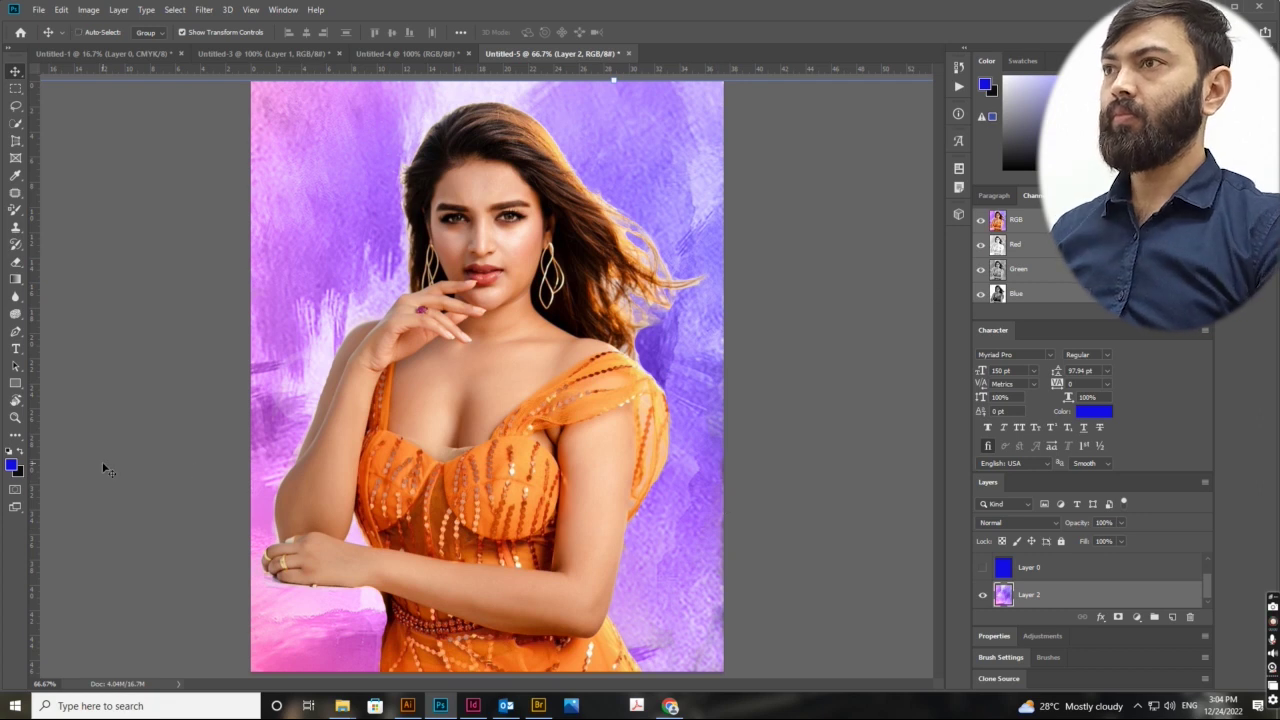
key("ctrl+minus")
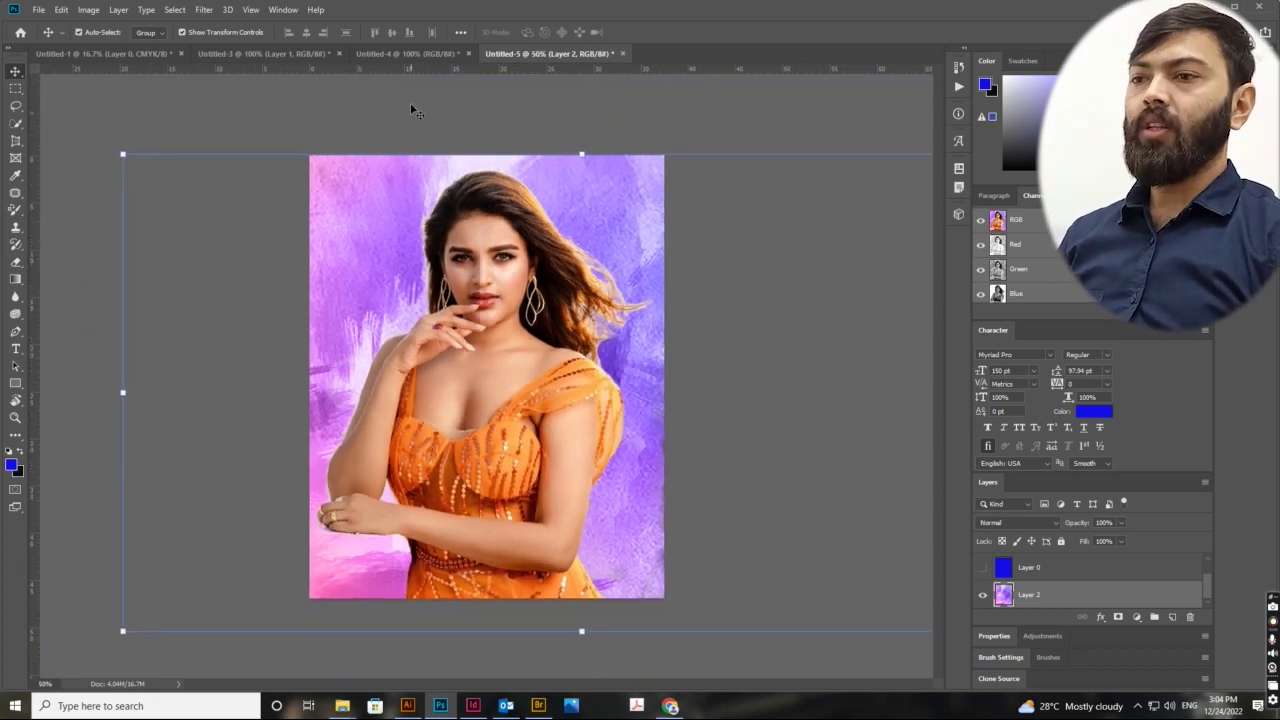
left_click(414, 106)
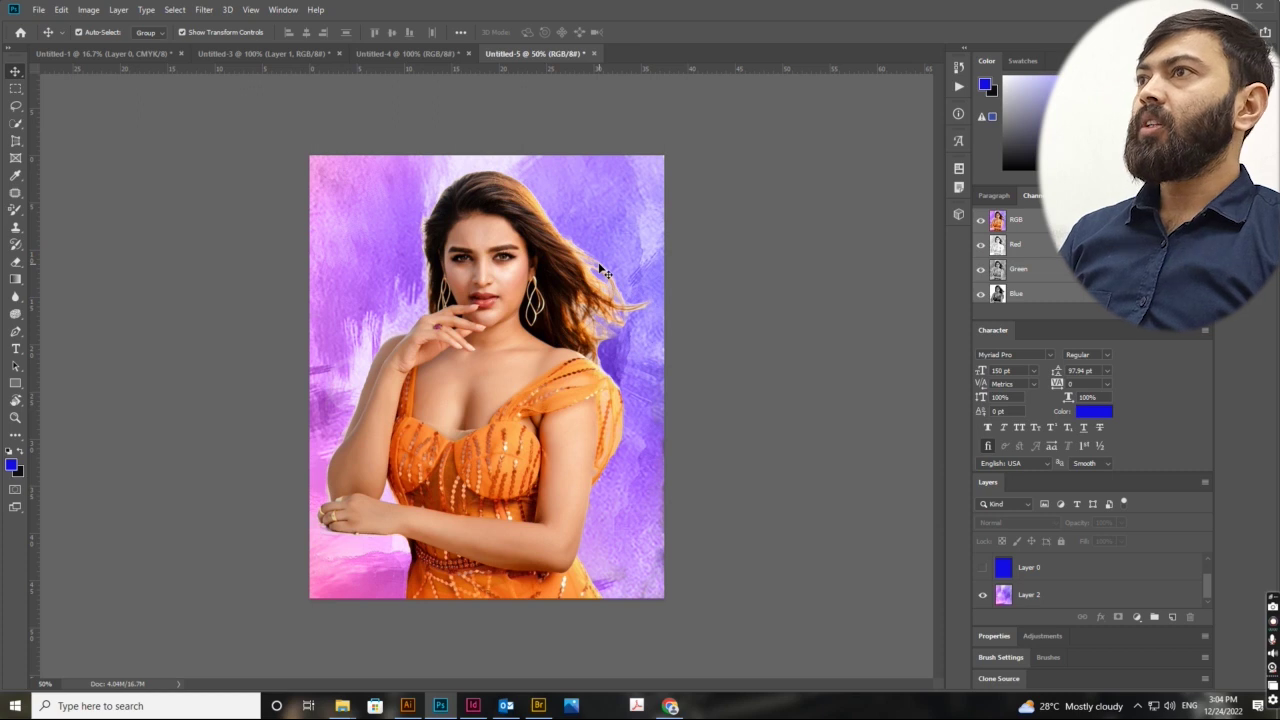